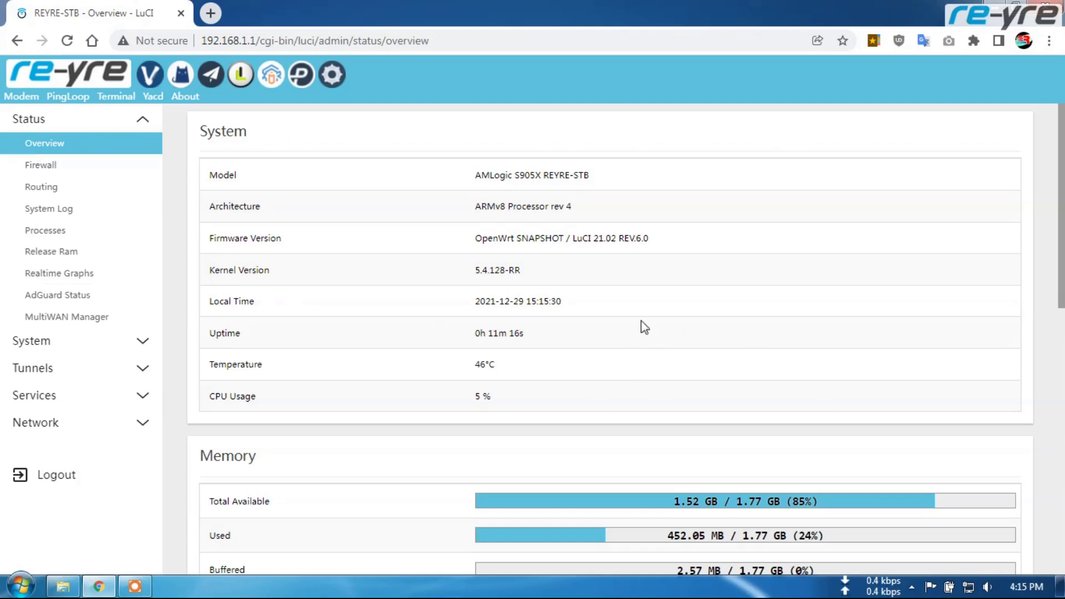
# Step: Open the router's terminal and refresh the package lists with opkg update
pyautogui.click(341, 86)
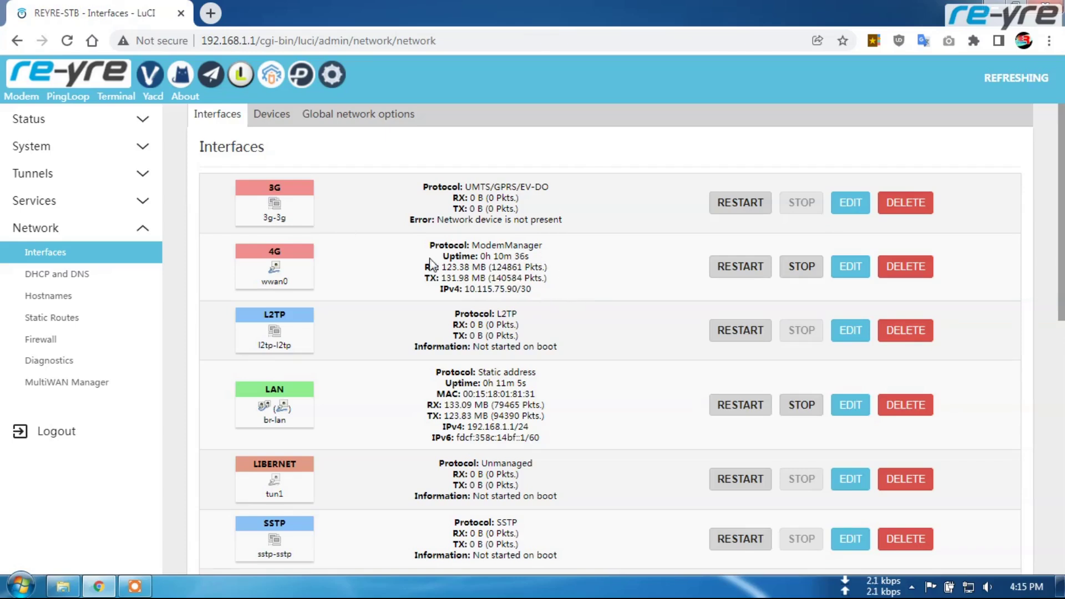
pyautogui.click(113, 96)
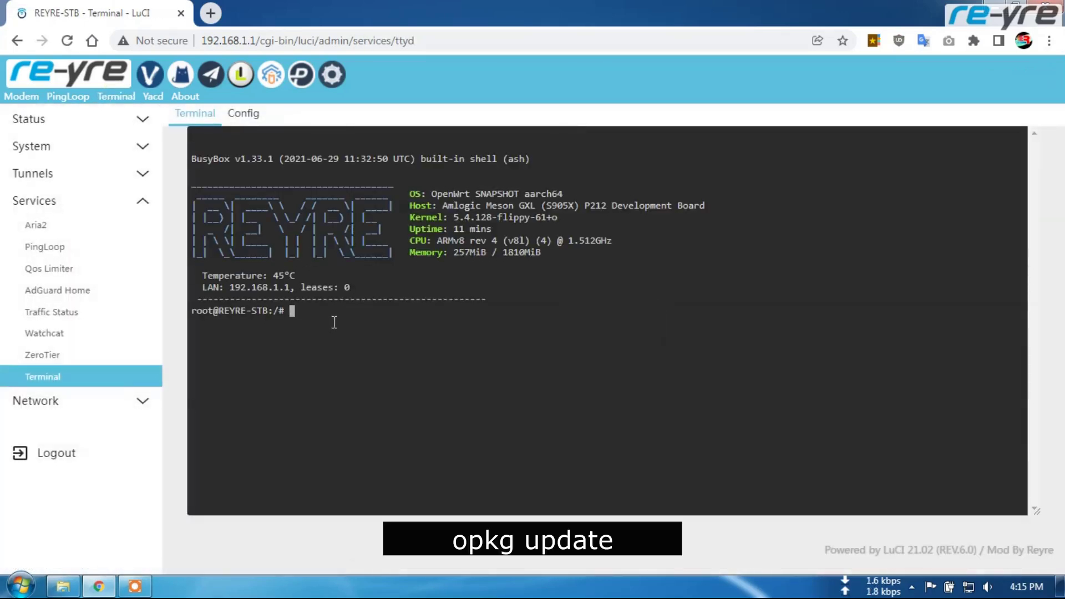
pyautogui.write('opkg update')
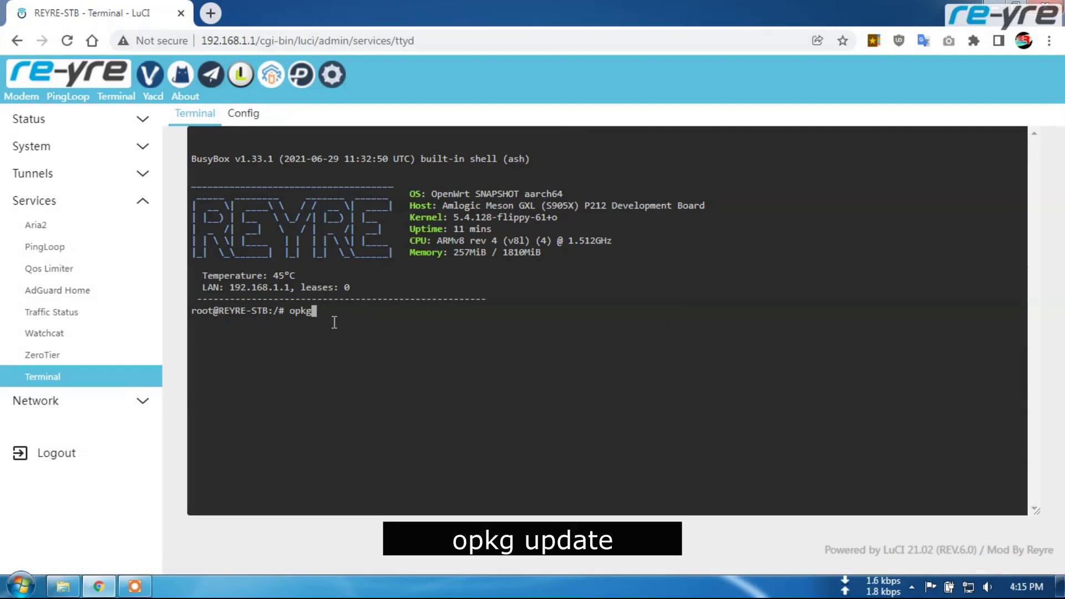
pyautogui.press('Return')
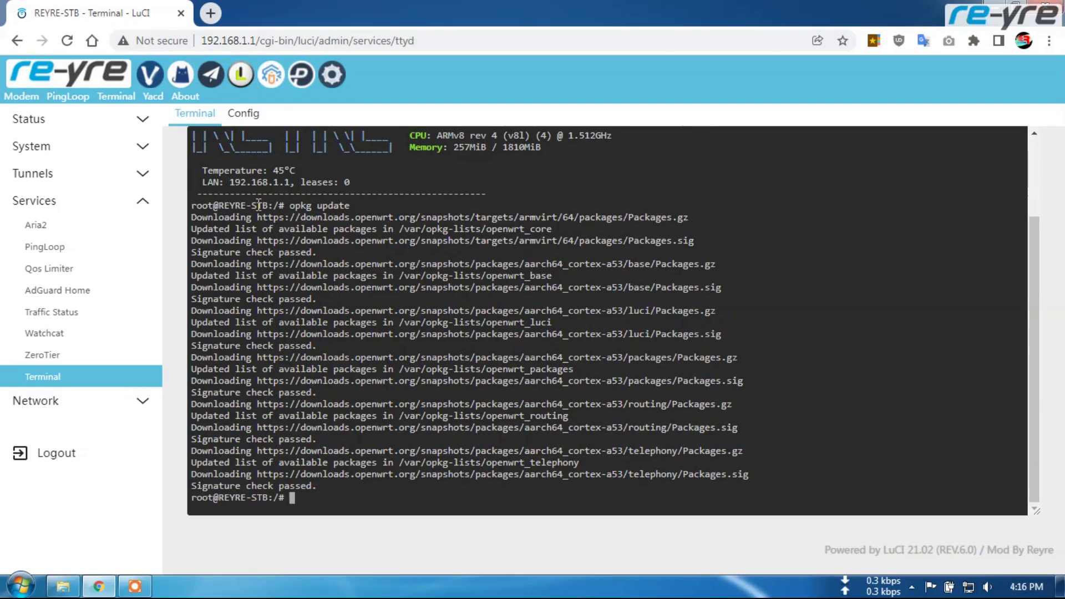
# Step: Leave the terminal and open the root folder in the router's File Explorer
pyautogui.click(148, 146)
pyautogui.click(70, 300)
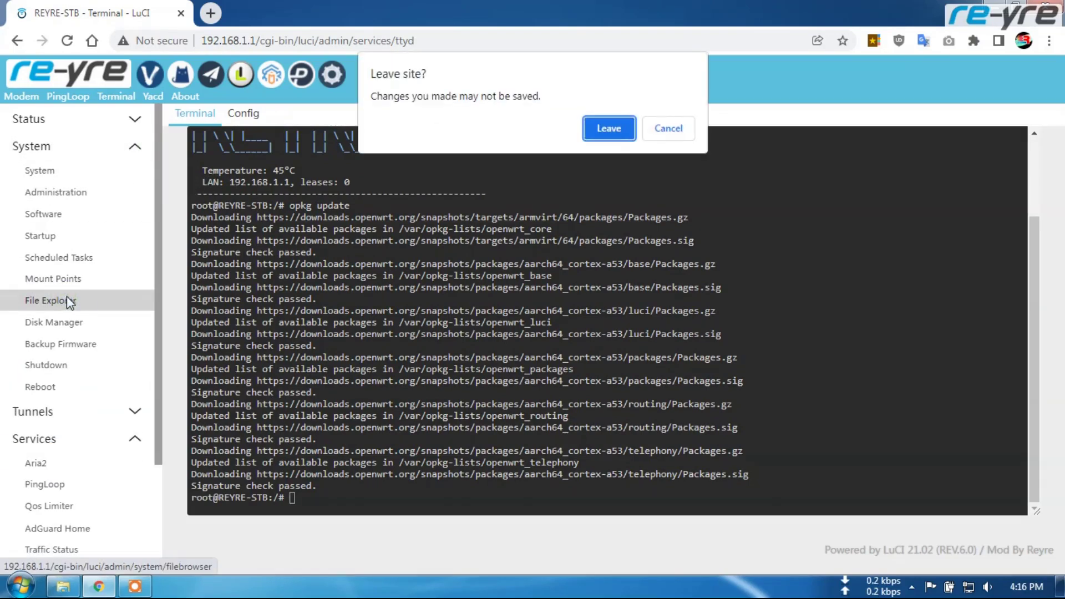
pyautogui.click(600, 132)
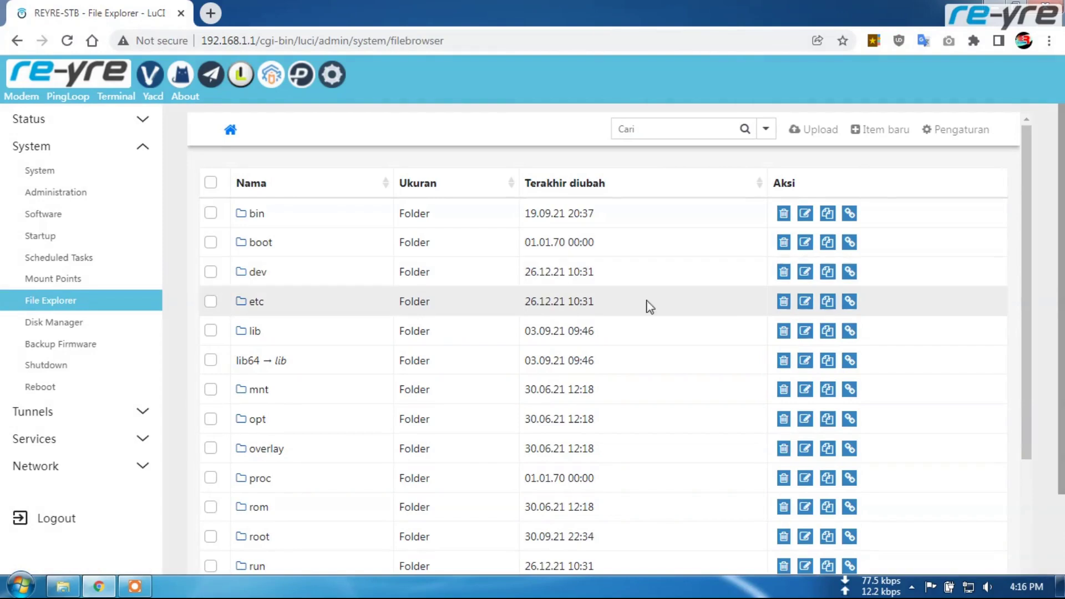
pyautogui.scroll(-2, 380, 361)
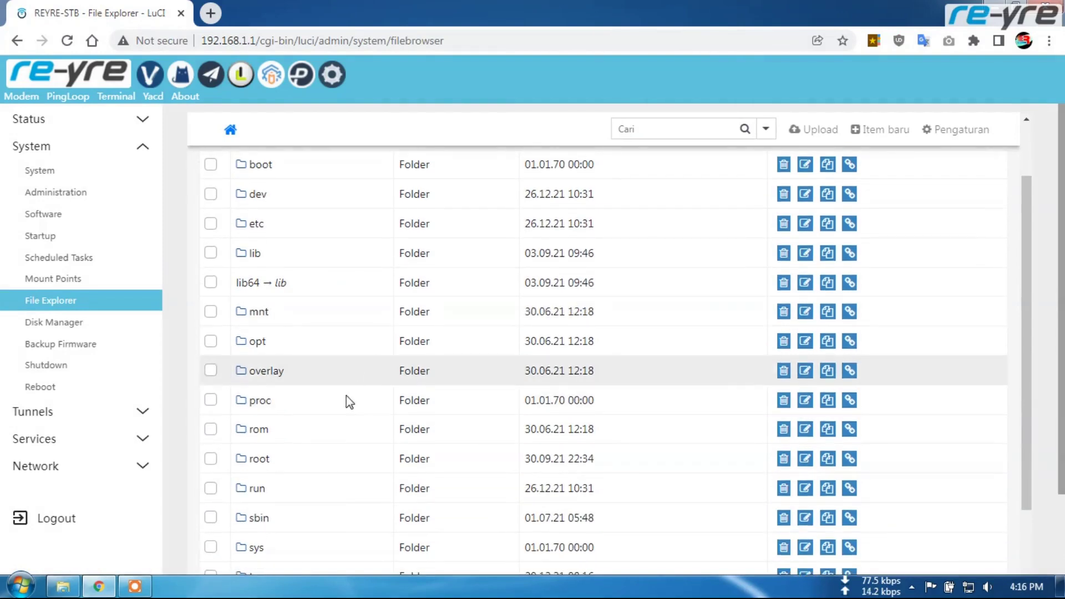
pyautogui.scroll(-2, 355, 399)
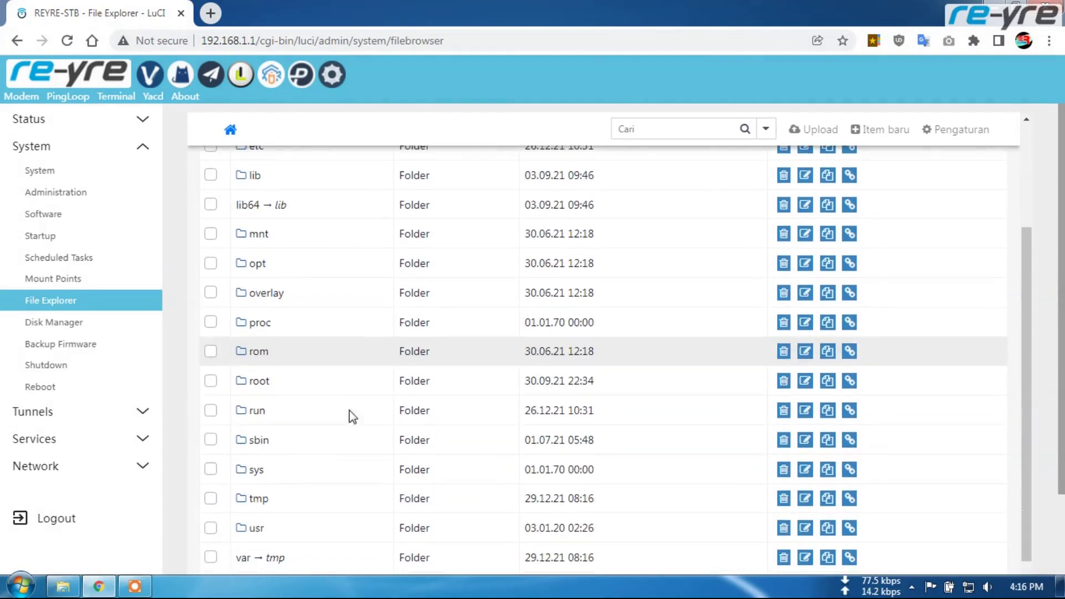
pyautogui.click(258, 382)
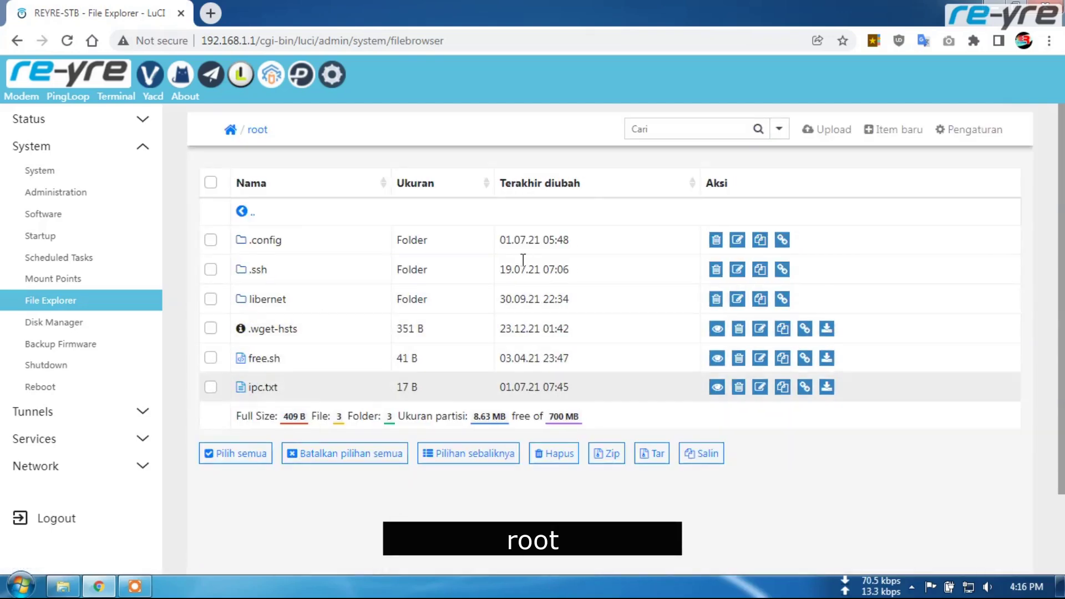
# Step: Upload luci-app-modeminfo_0.2.0_all.ipk from the computer's Modem Info folder to the router's root folder
pyautogui.click(823, 132)
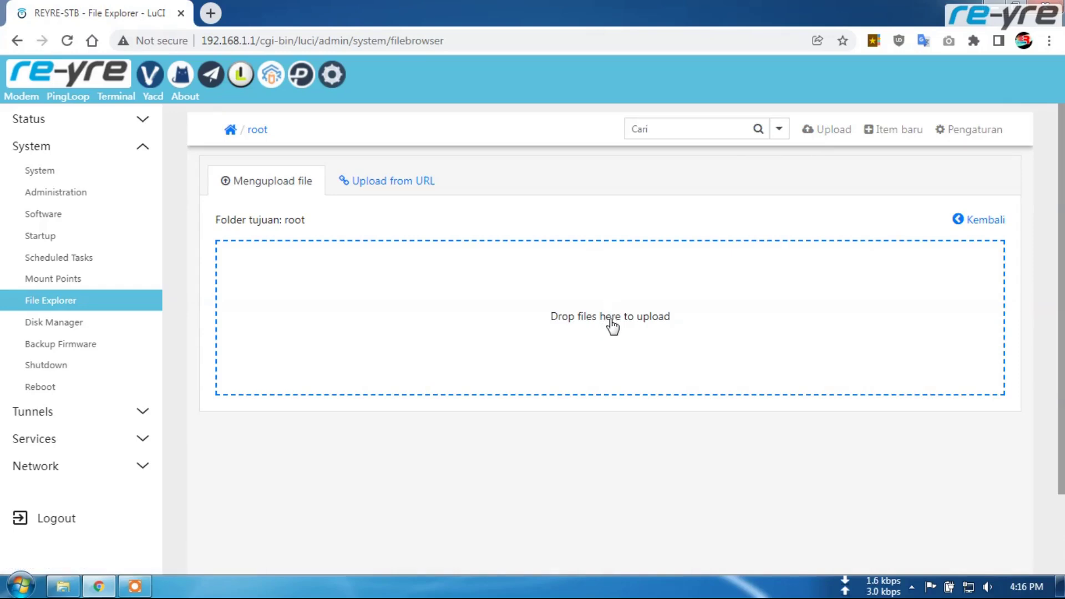
pyautogui.click(64, 586)
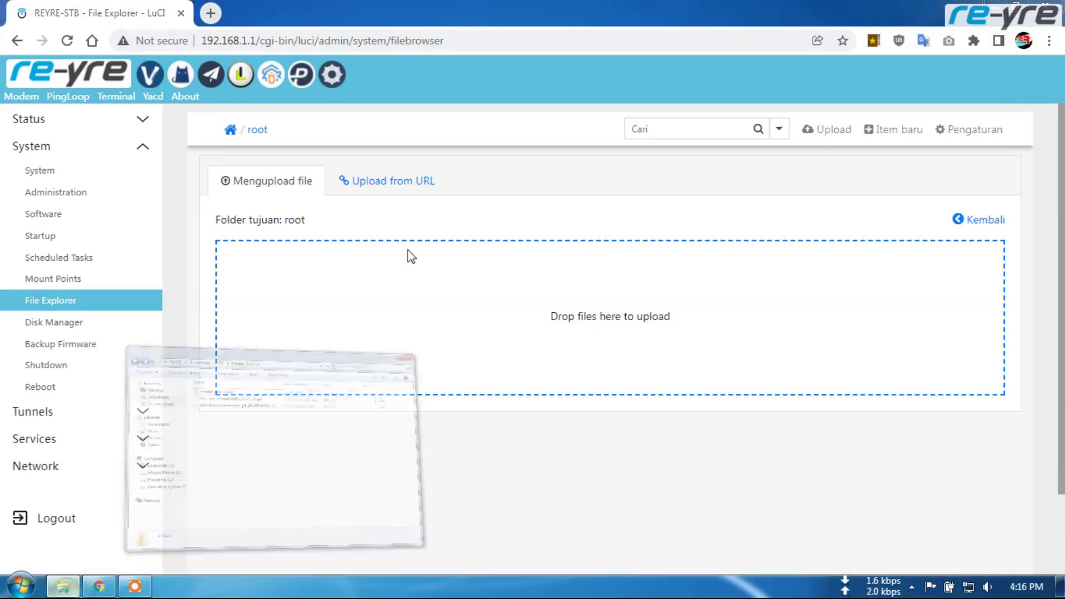
pyautogui.moveTo(606, 64); pyautogui.dragTo(417, 83)
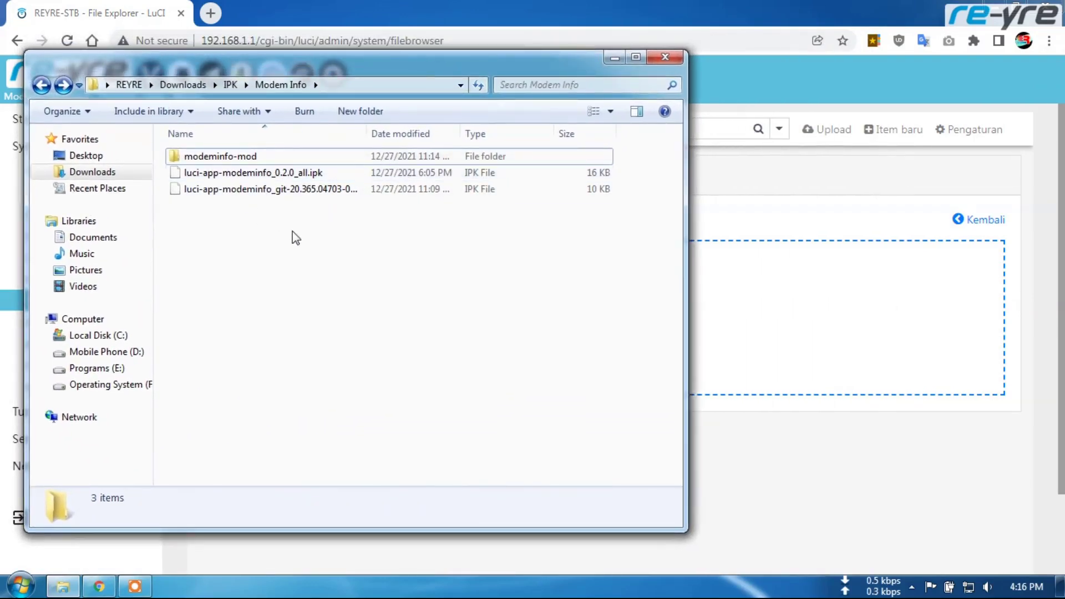
pyautogui.click(270, 173)
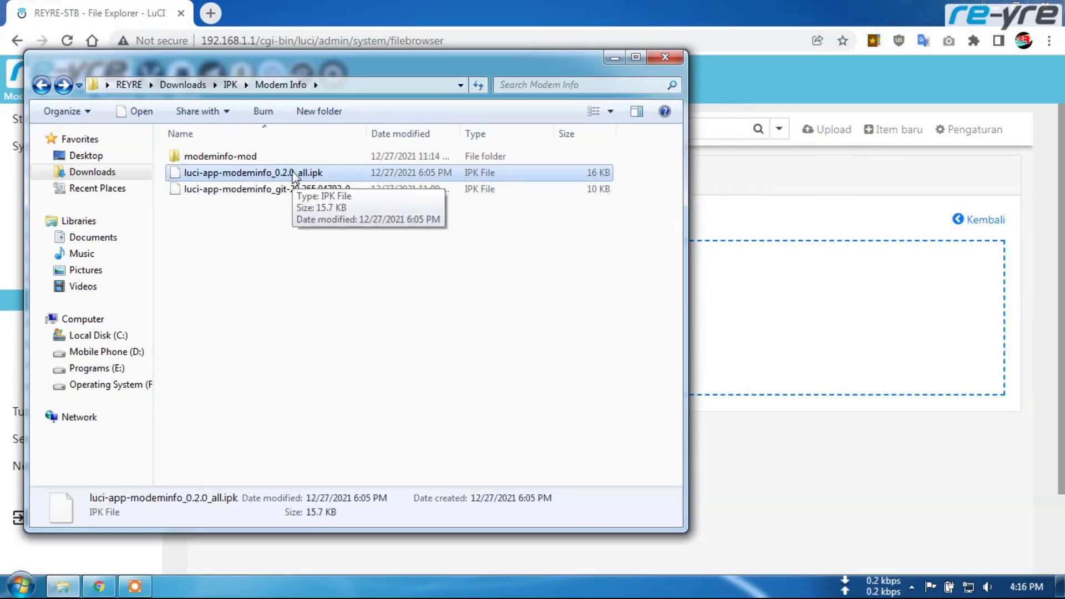
pyautogui.click(247, 193)
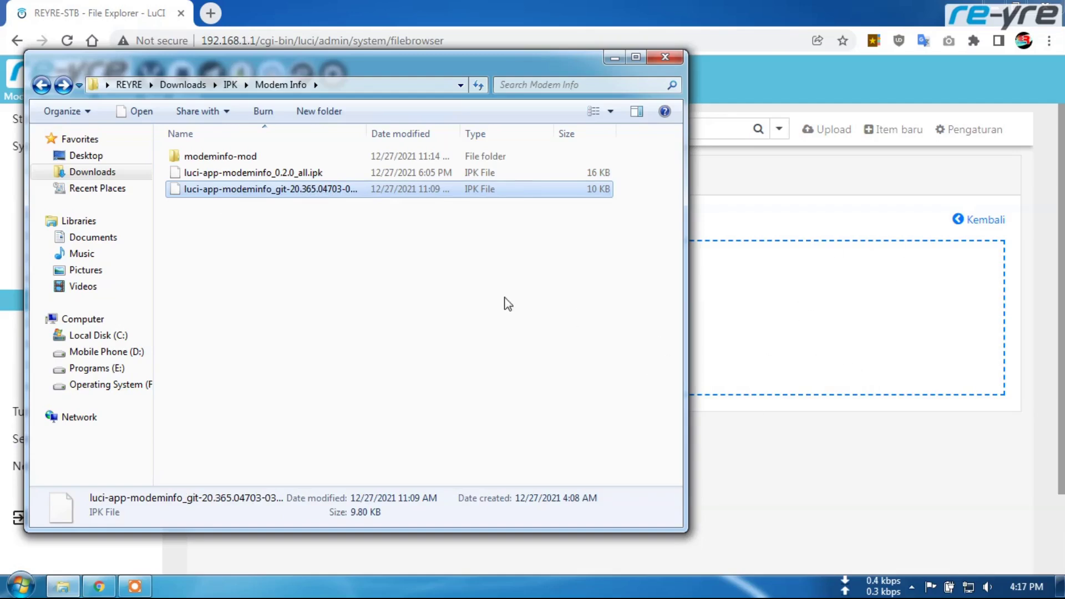
pyautogui.click(380, 298)
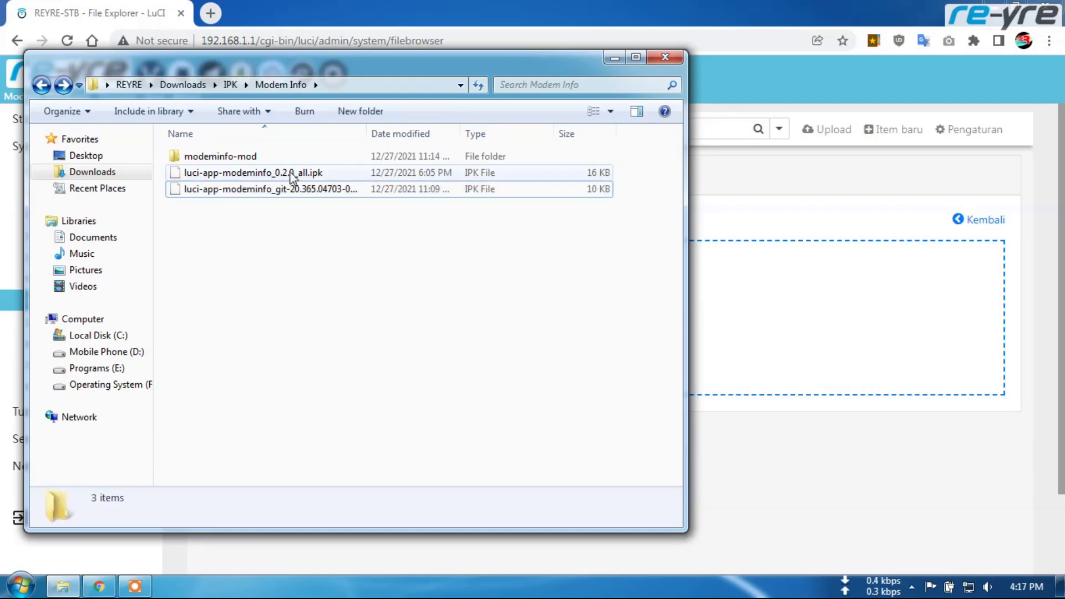
pyautogui.moveTo(278, 177); pyautogui.dragTo(784, 368)
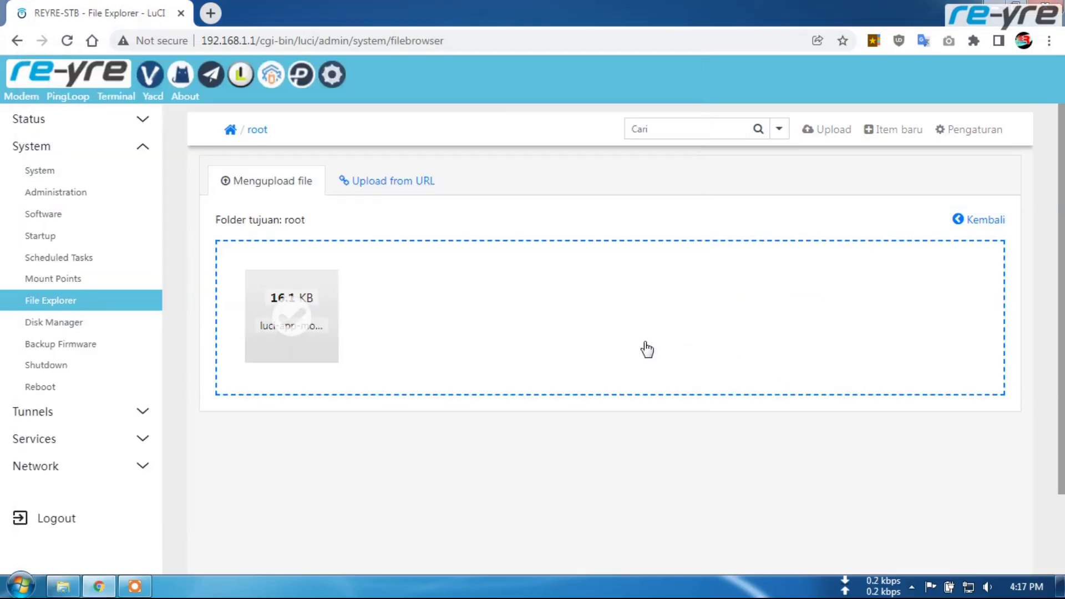
# Step: Return to the terminal, change the directory to /root with cd /root, and list its files with ls
pyautogui.click(112, 100)
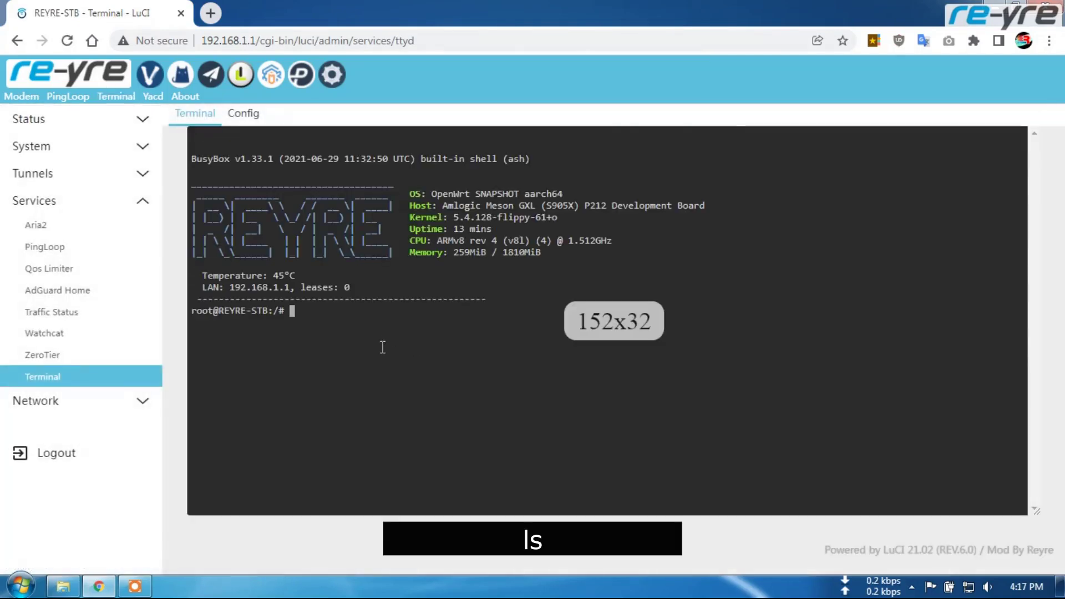
pyautogui.write('ls')
pyautogui.press('Return')
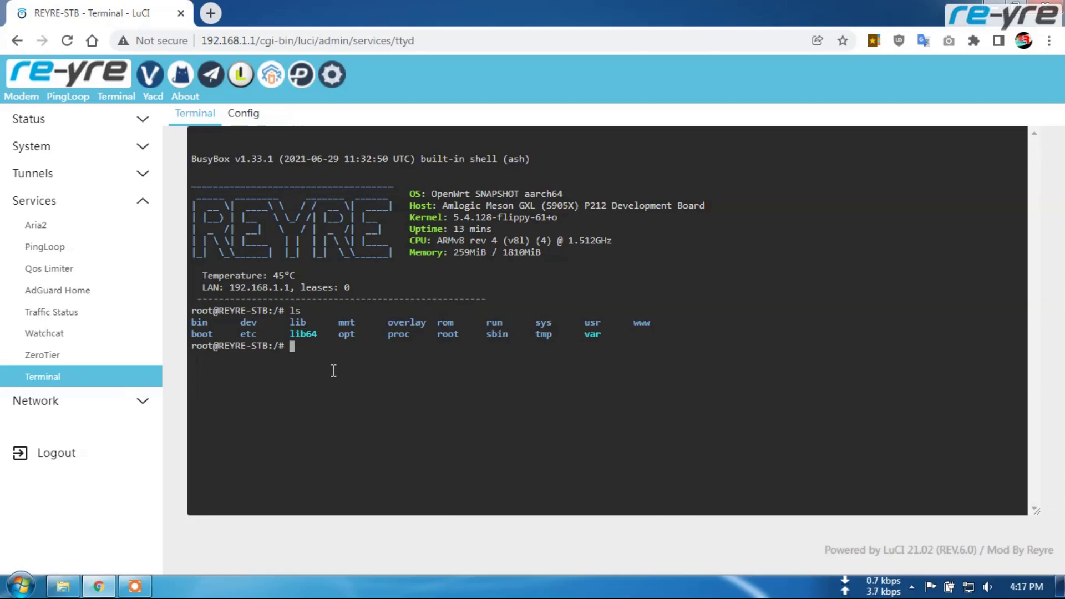
pyautogui.write('cd /root')
pyautogui.press('Return')
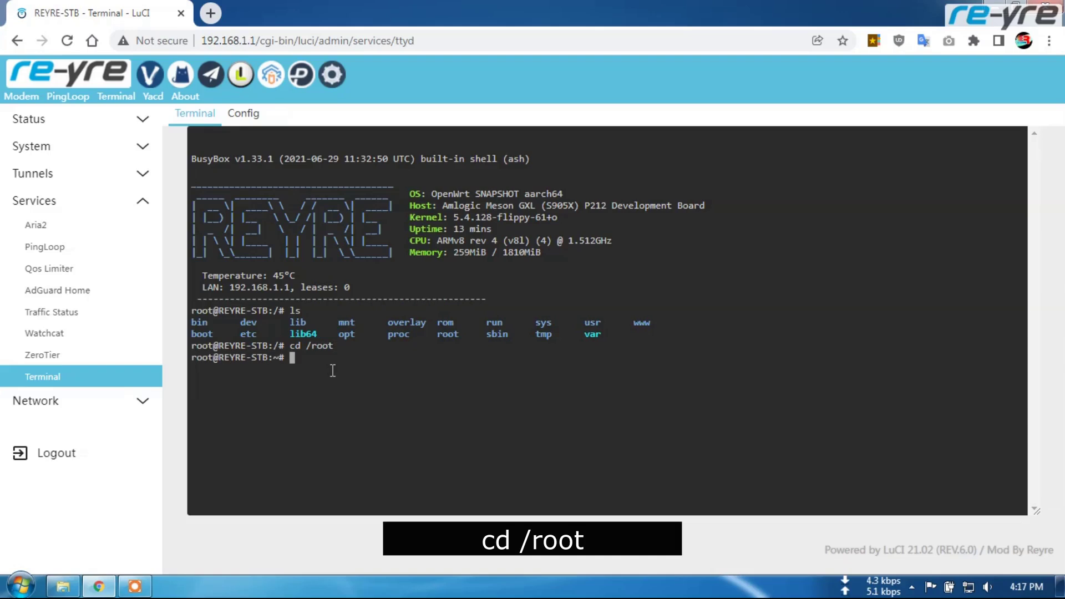
pyautogui.write('ls')
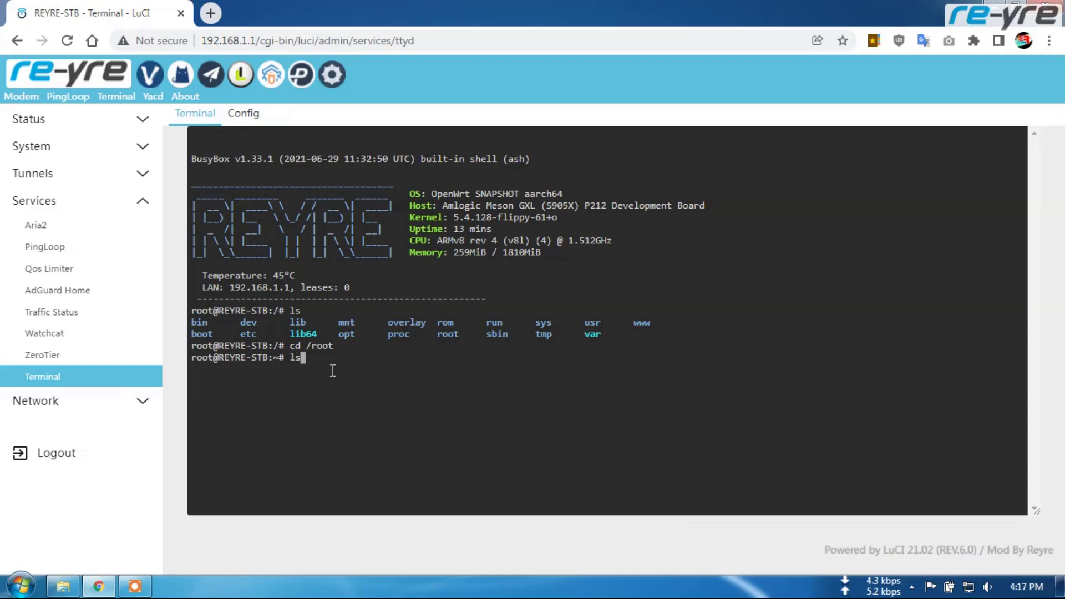
pyautogui.press('Return')
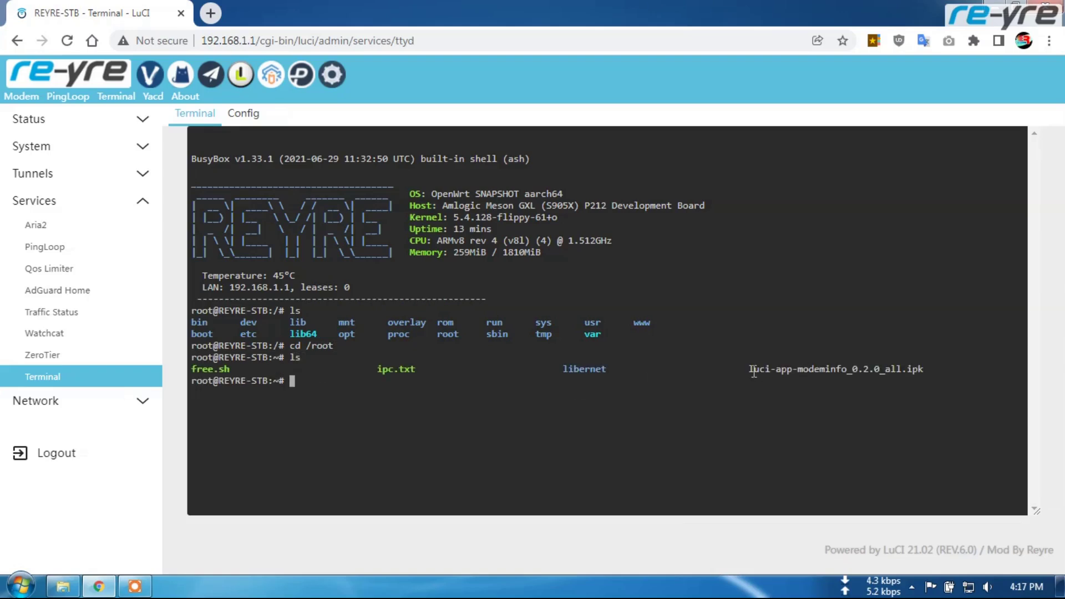
# Step: Install the uploaded modeminfo package from the current directory with opkg install *.ipk
pyautogui.moveTo(750, 370); pyautogui.dragTo(925, 368)
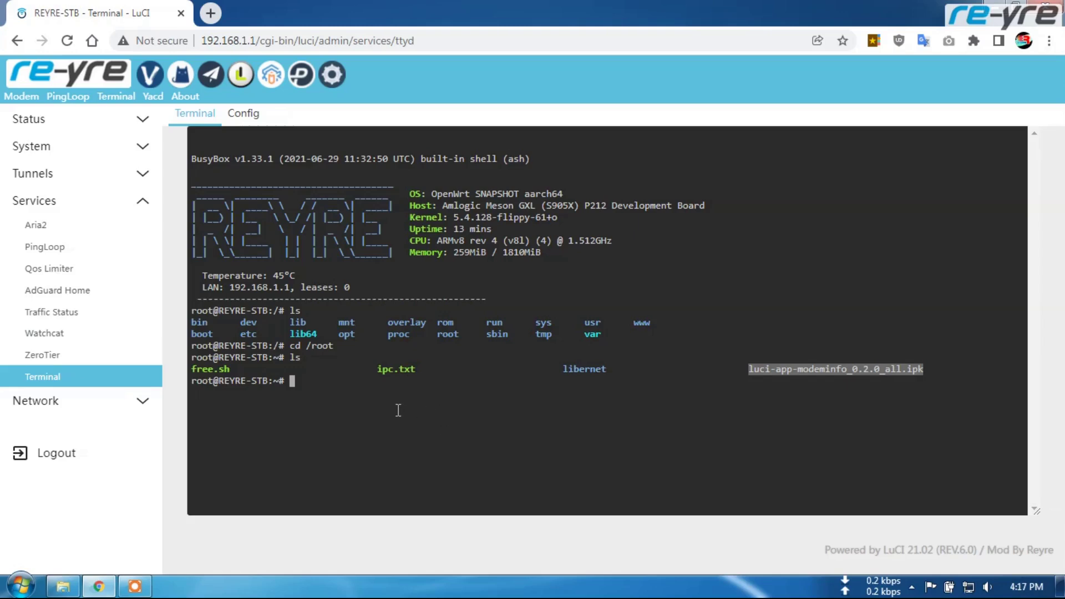
pyautogui.write('op')
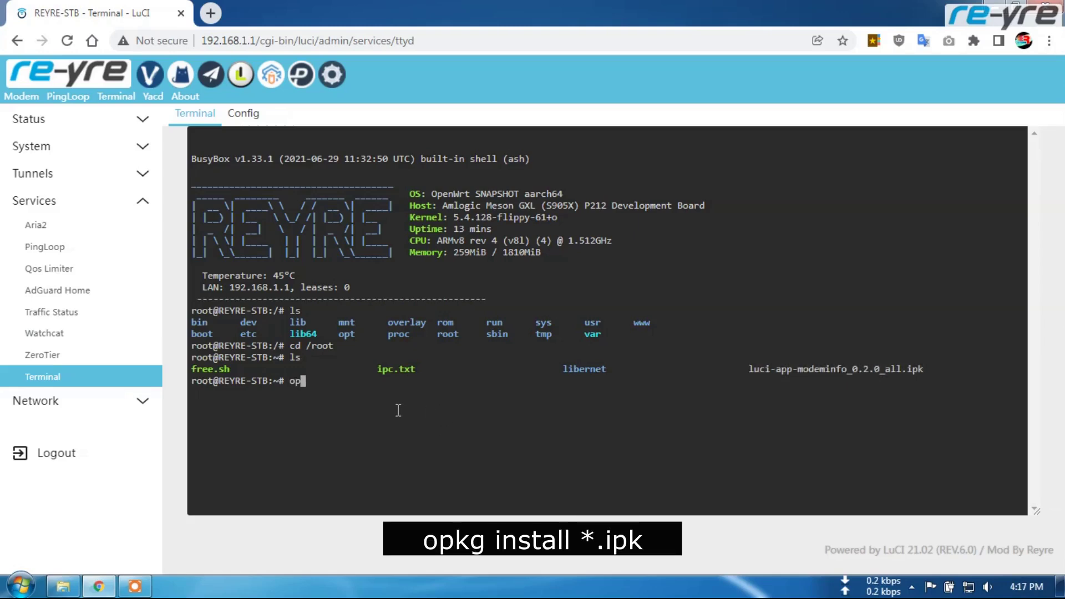
pyautogui.write('kg install *.ipk')
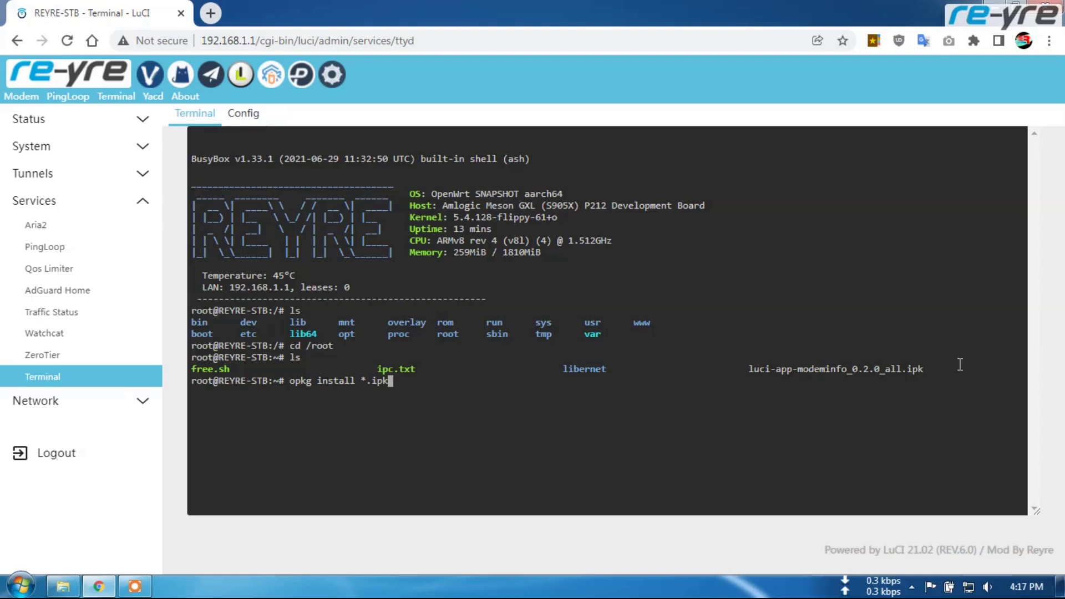
pyautogui.press('Return')
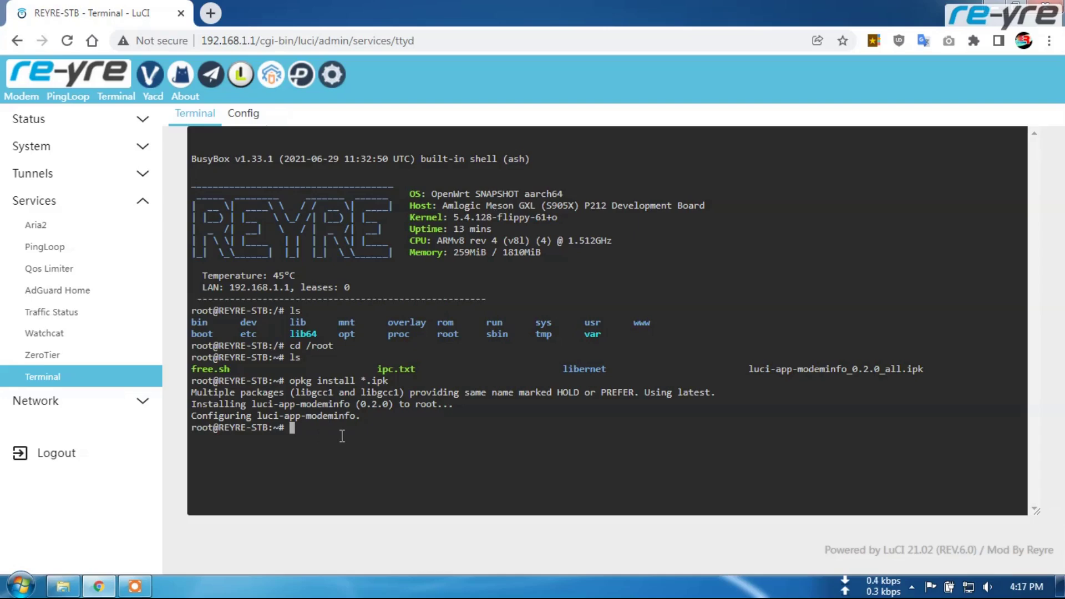
# Step: Release the router's RAM and check the memory section of the status overview
pyautogui.click(139, 126)
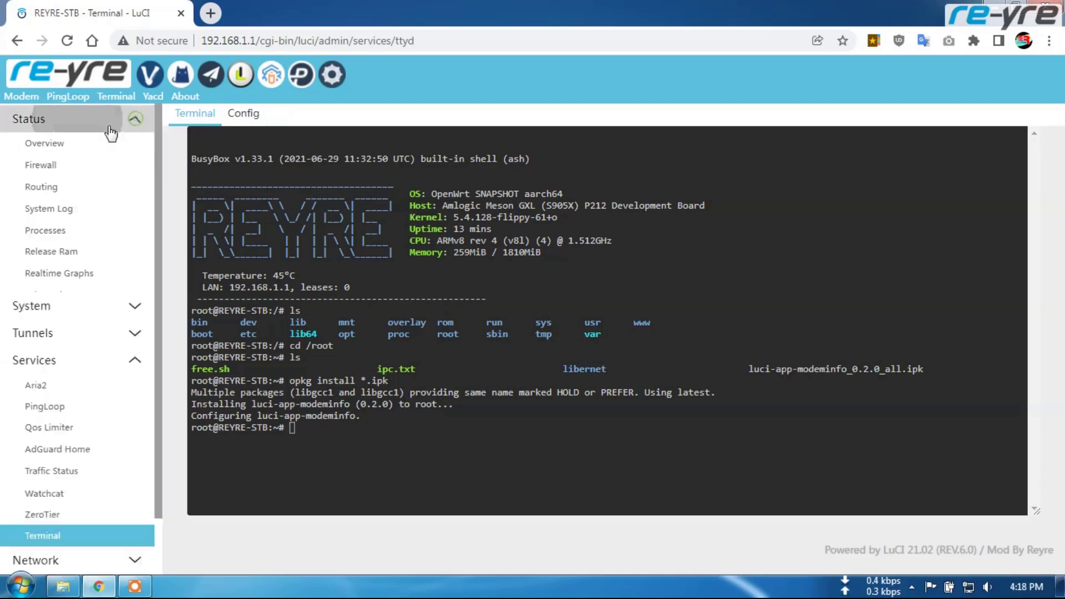
pyautogui.click(78, 252)
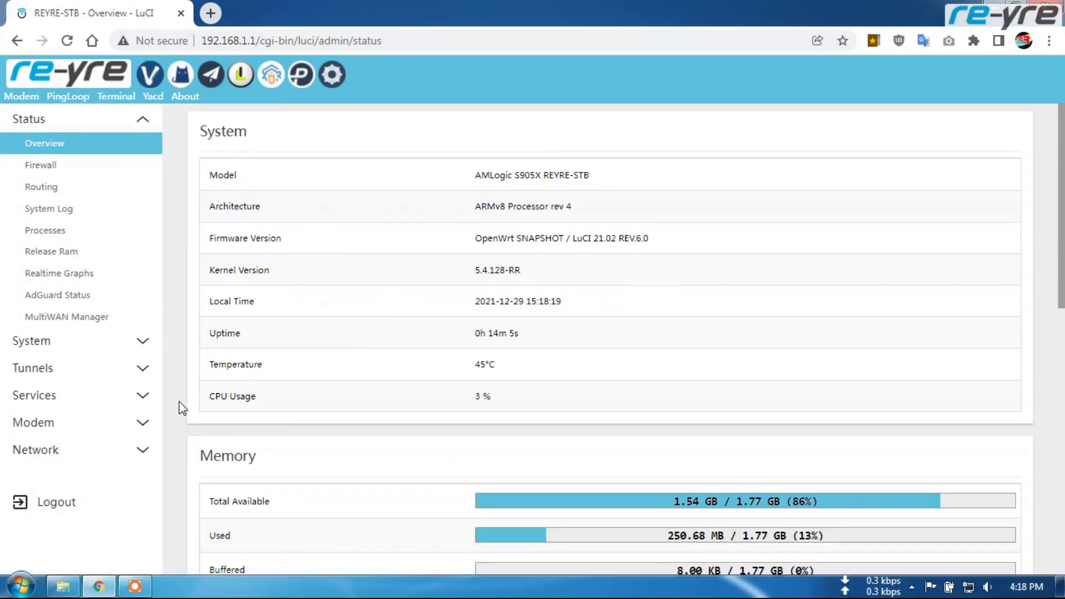
pyautogui.scroll(-4, 177, 405)
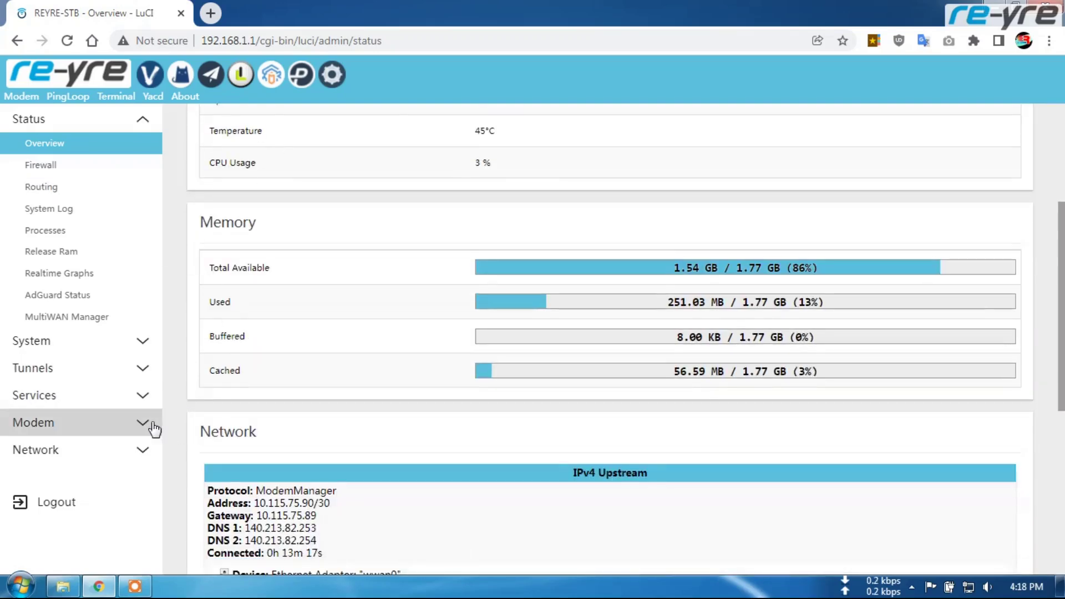
# Step: In the Modeminfo configuration, enable Use QMI, set the data port to /dev/cdc-wdm0, and save and apply the settings
pyautogui.click(142, 422)
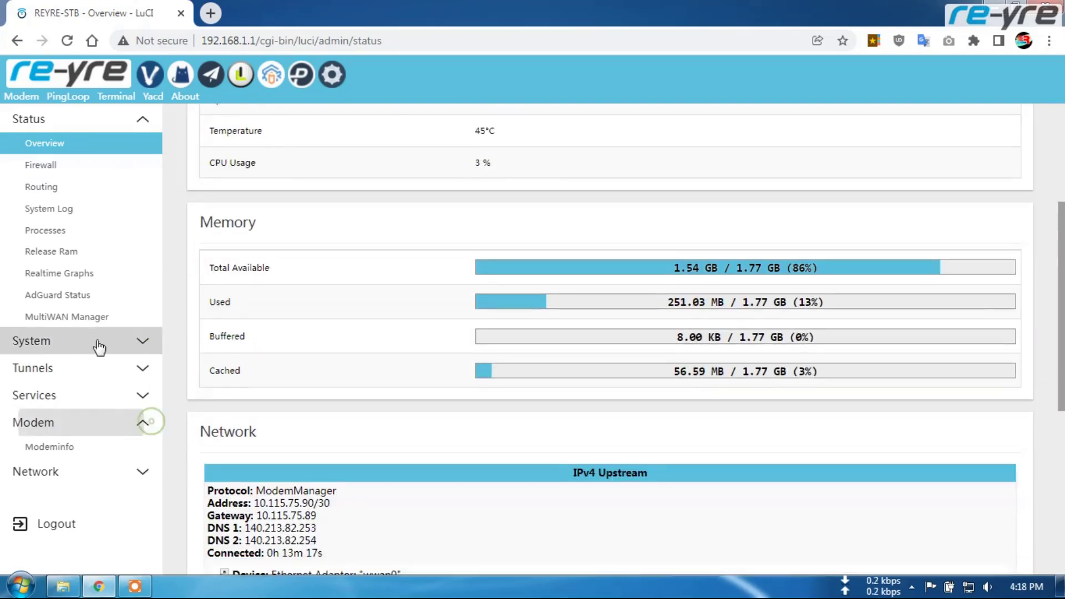
pyautogui.click(72, 445)
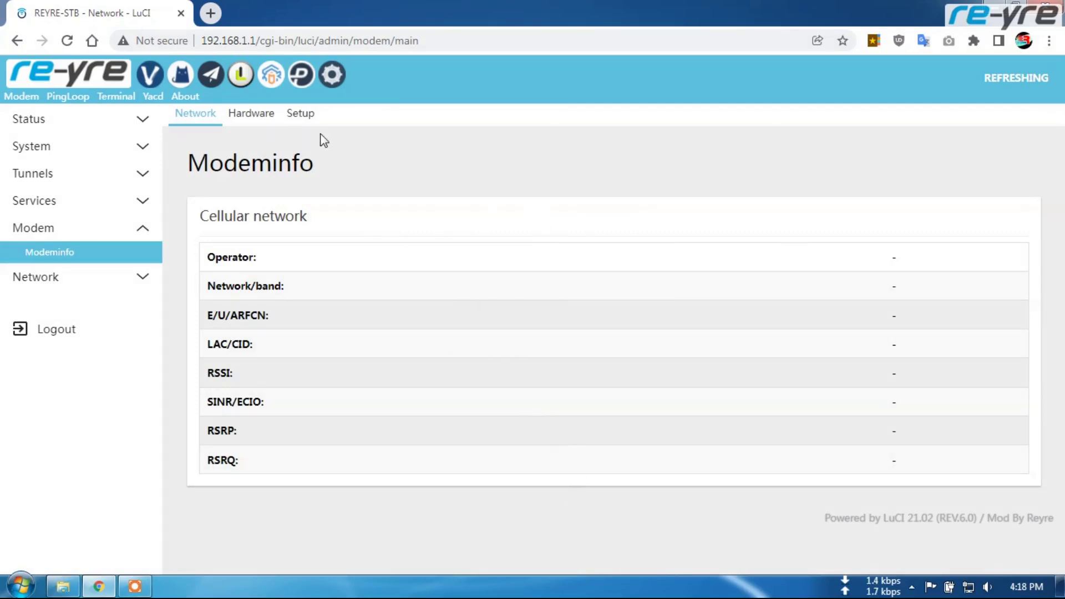
pyautogui.click(311, 118)
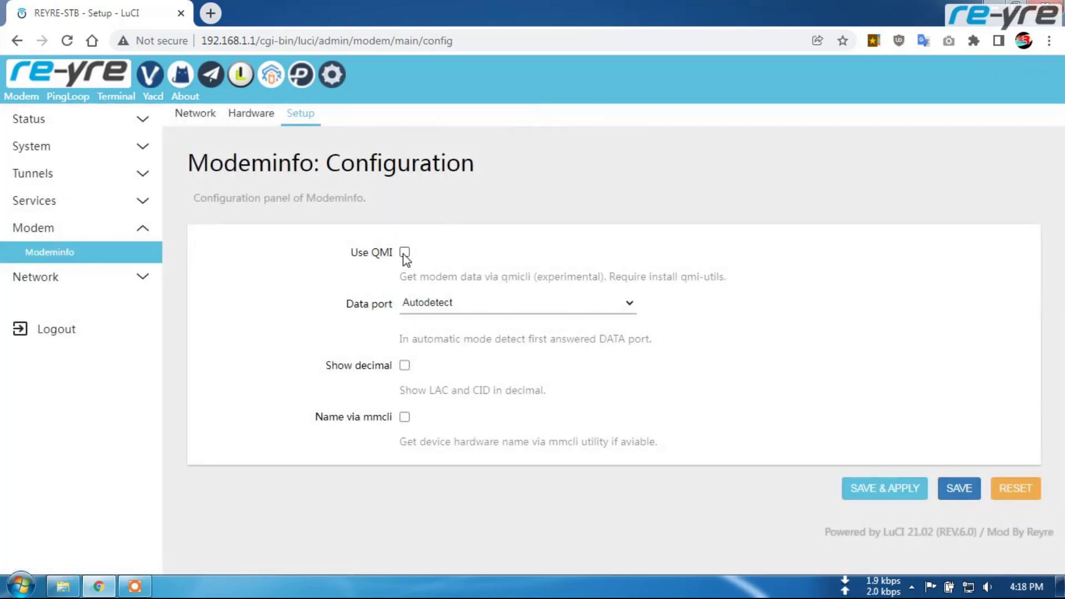
pyautogui.click(404, 252)
pyautogui.click(613, 304)
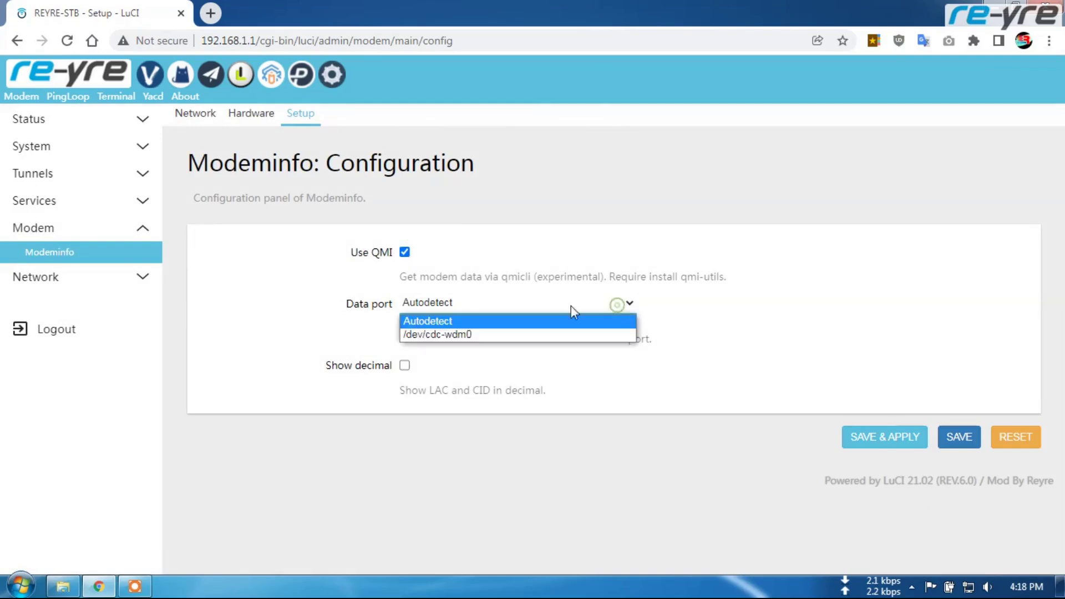
pyautogui.click(480, 335)
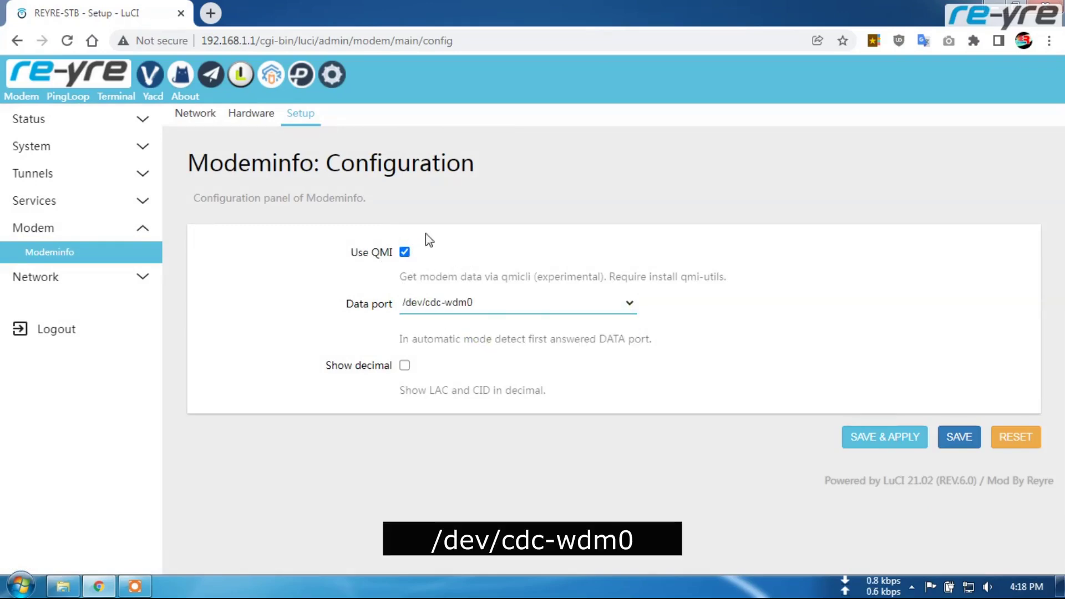
pyautogui.click(507, 314)
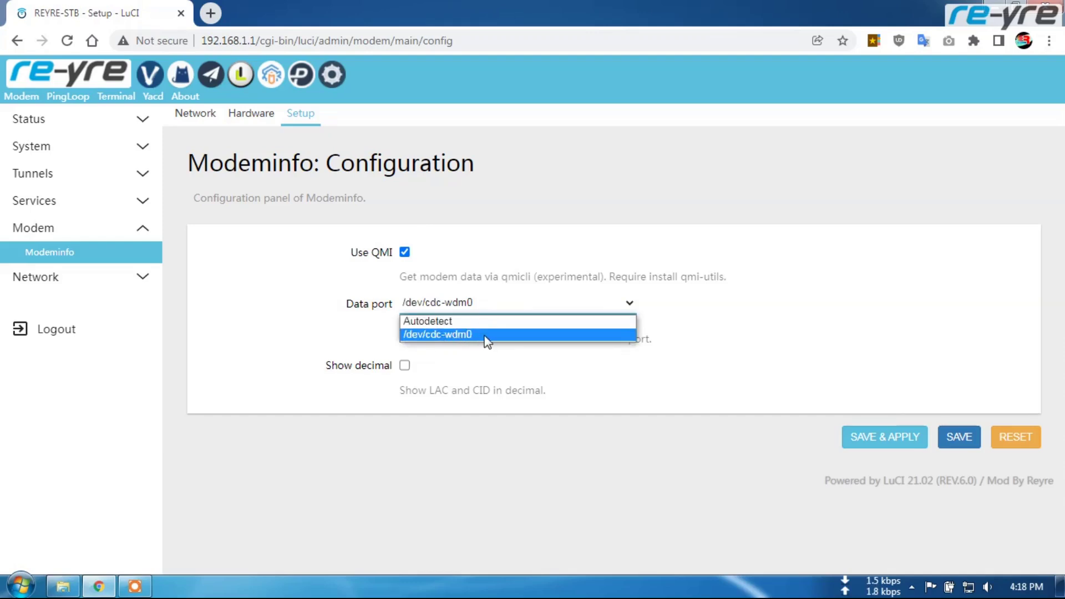
pyautogui.click(487, 334)
pyautogui.click(880, 437)
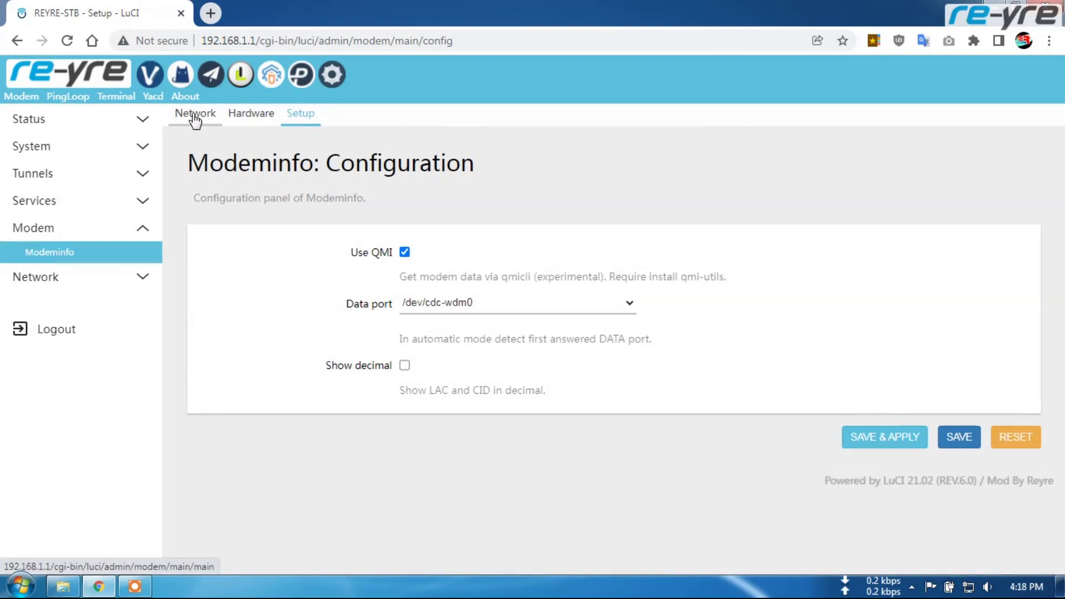
# Step: Check the cellular network readings on Modeminfo's Network page
pyautogui.click(195, 115)
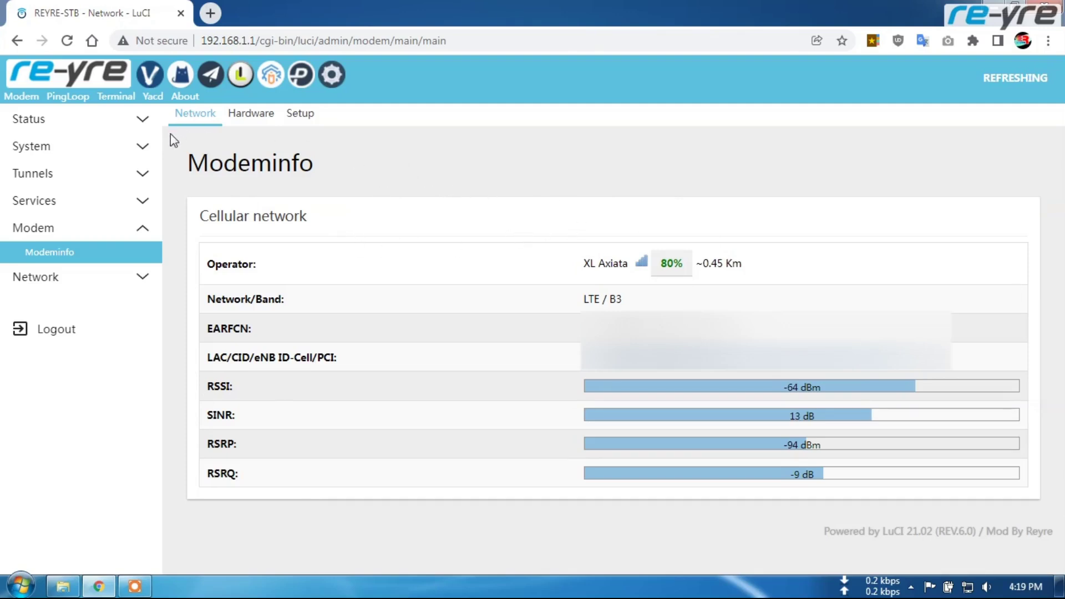
# Step: Delete luci-app-modeminfo_0.2.0_all.ipk from the router's root folder in the file explorer
pyautogui.click(153, 148)
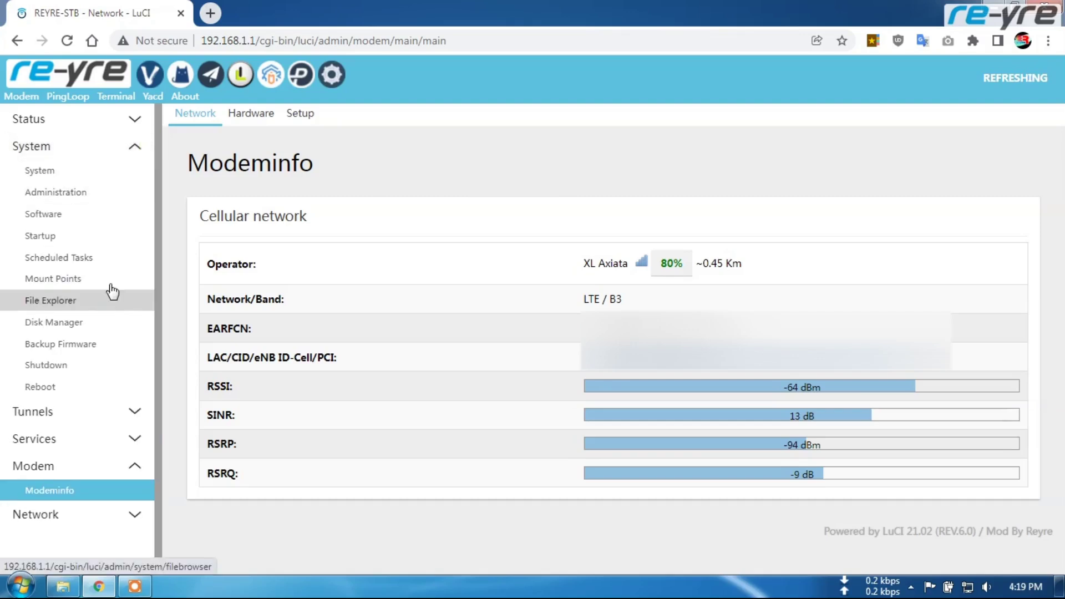
pyautogui.click(76, 300)
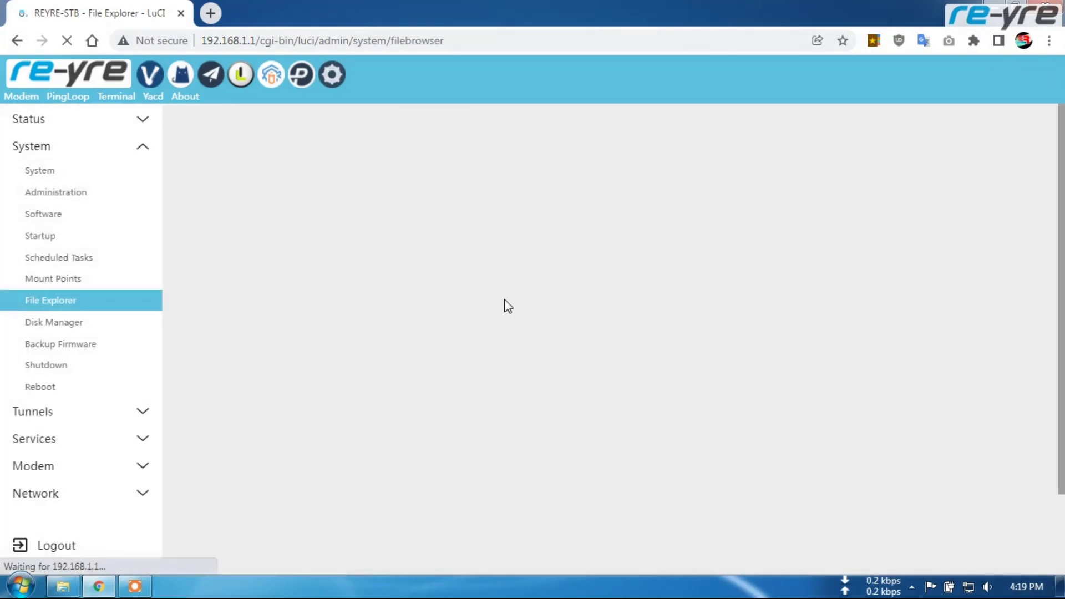
pyautogui.scroll(-4, 630, 294)
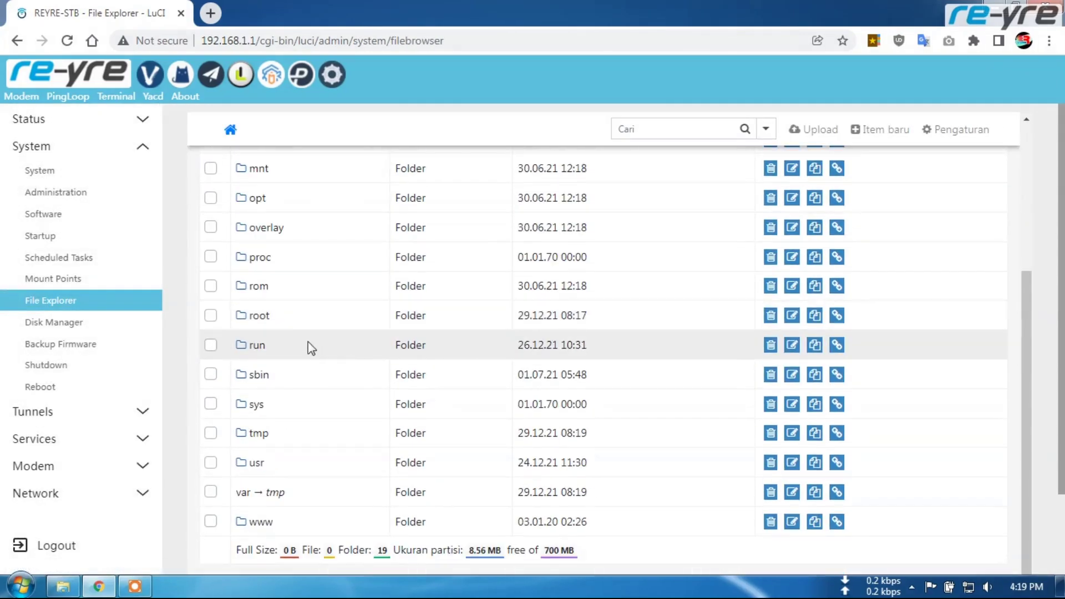
pyautogui.click(259, 316)
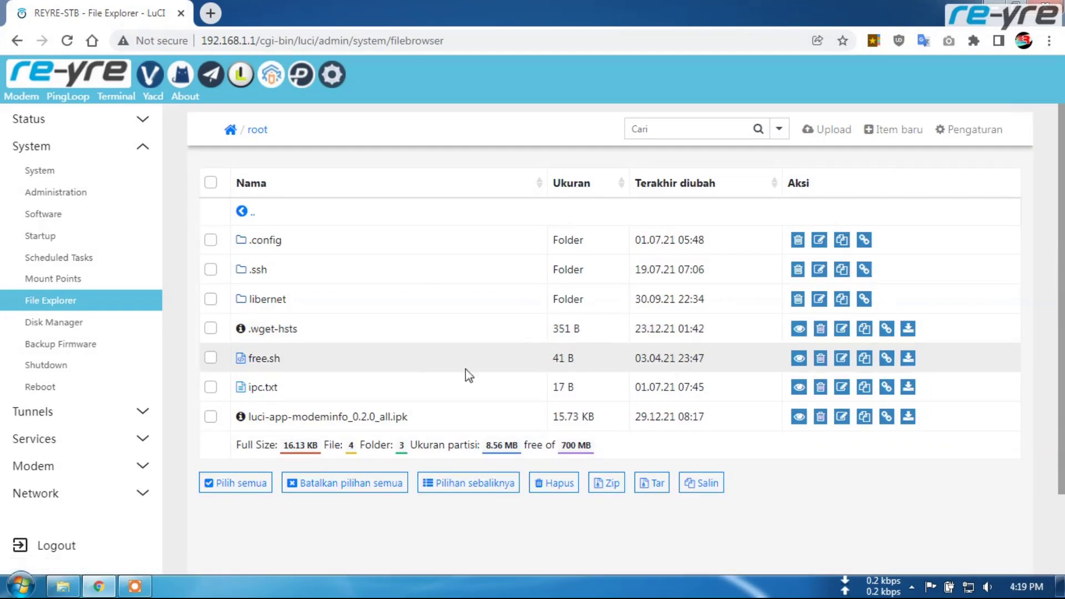
pyautogui.click(210, 416)
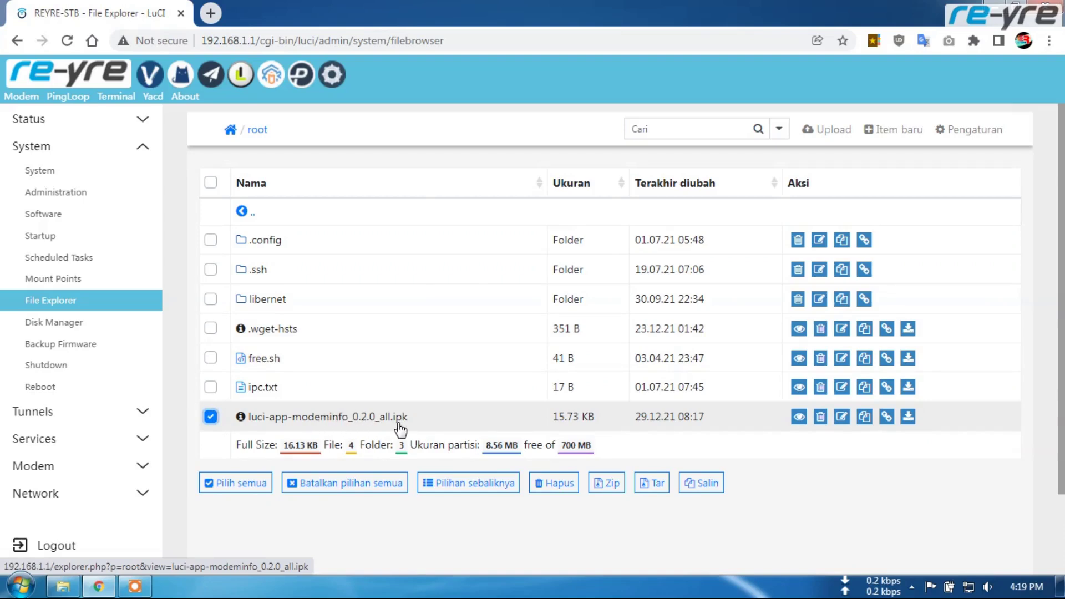
pyautogui.click(822, 419)
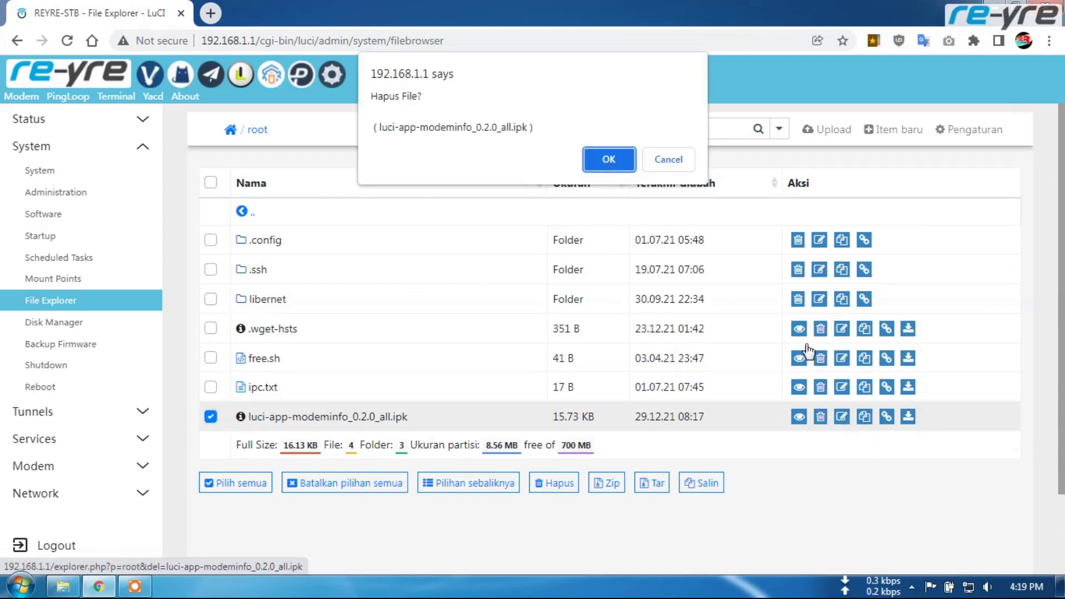
pyautogui.click(606, 159)
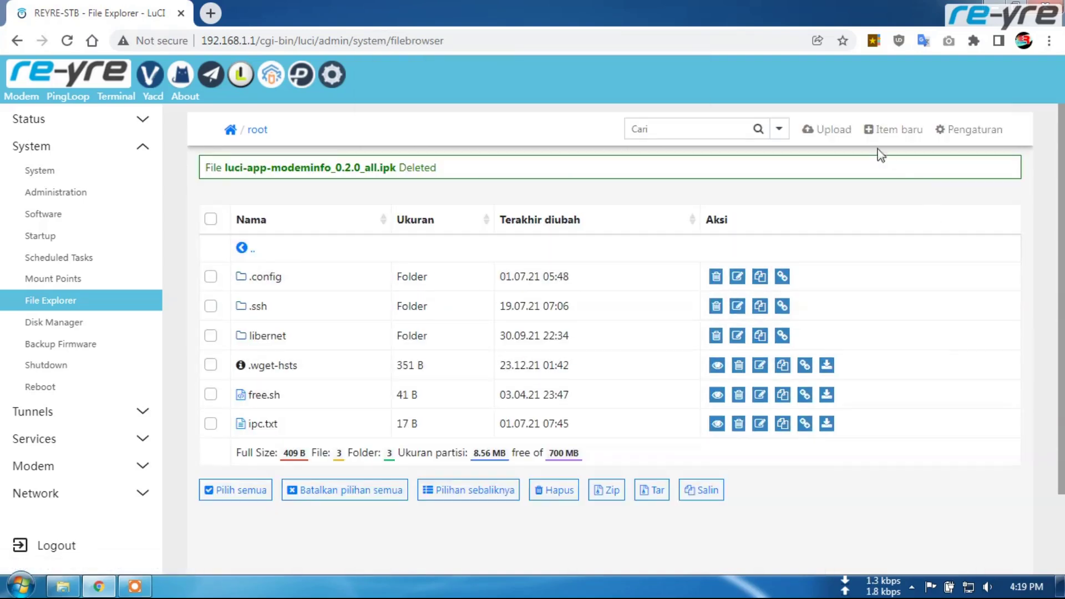
# Step: Upload luci-app-modeminfo_git-20.365.04703-038fe86-1_all.ipk from the computer's Modem Info folder to the router's root folder, and open the router's terminal
pyautogui.click(832, 136)
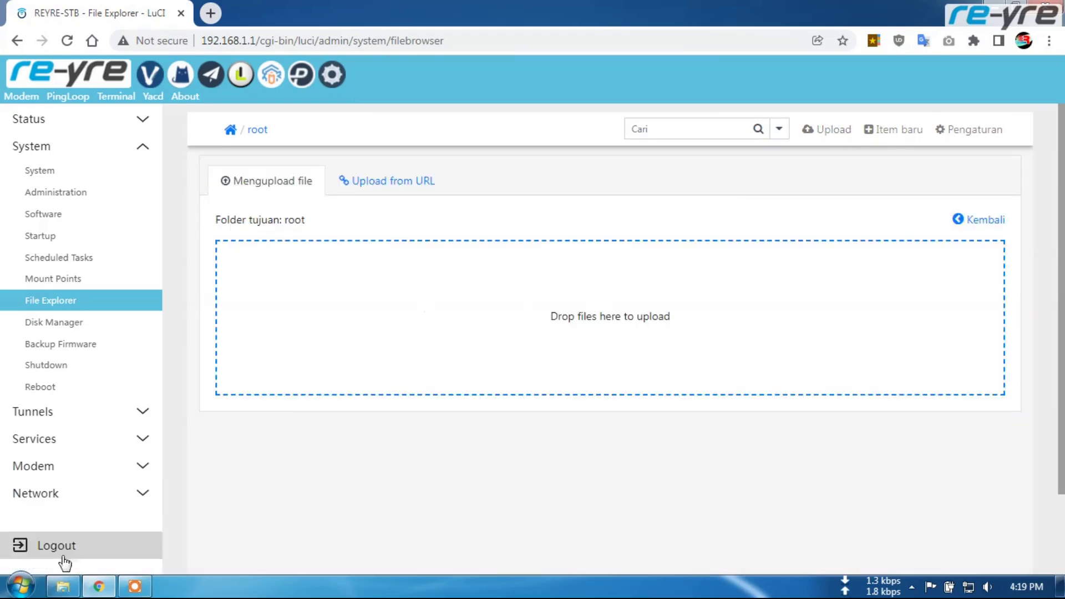
pyautogui.click(63, 586)
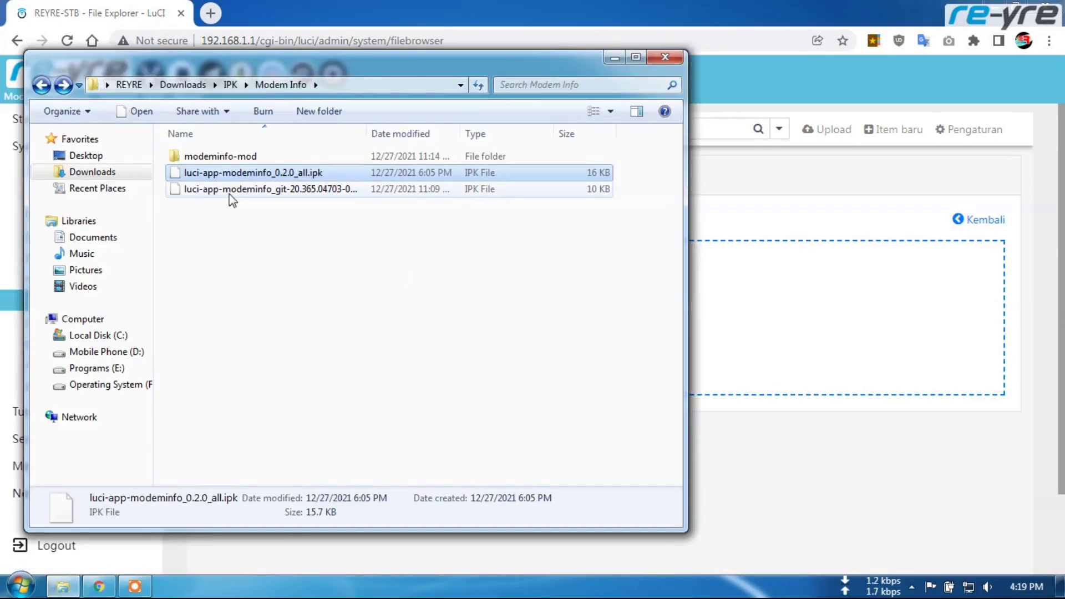
pyautogui.moveTo(251, 193); pyautogui.dragTo(771, 351)
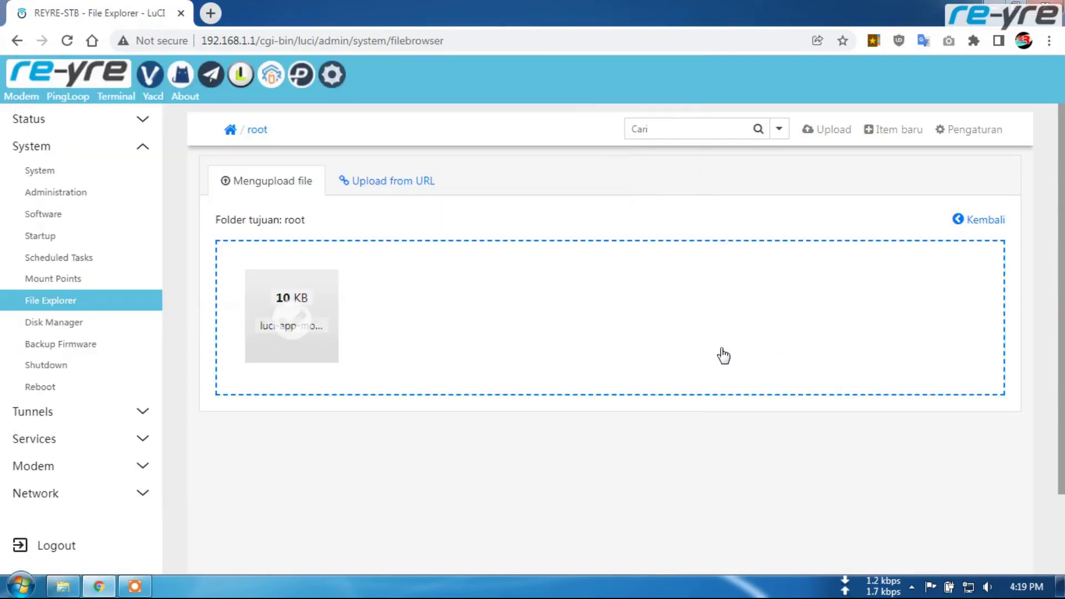
pyautogui.click(113, 94)
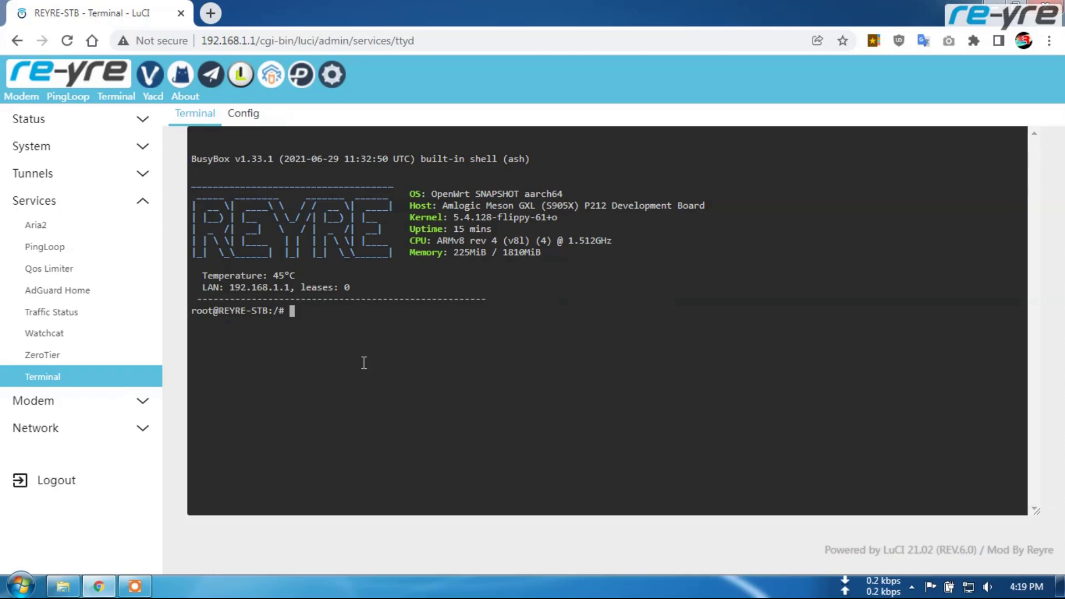
# Step: Try to reinstall the package from the starting directory with opkg install *.ipk --force-reinstall
pyautogui.write('opkg install *.ipk ')
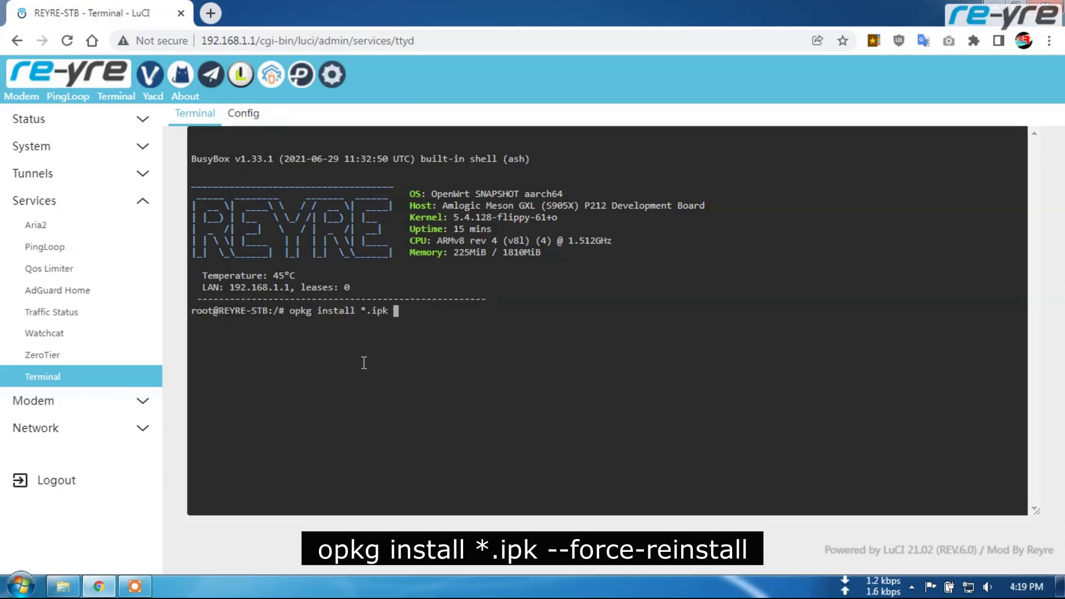
pyautogui.write('--')
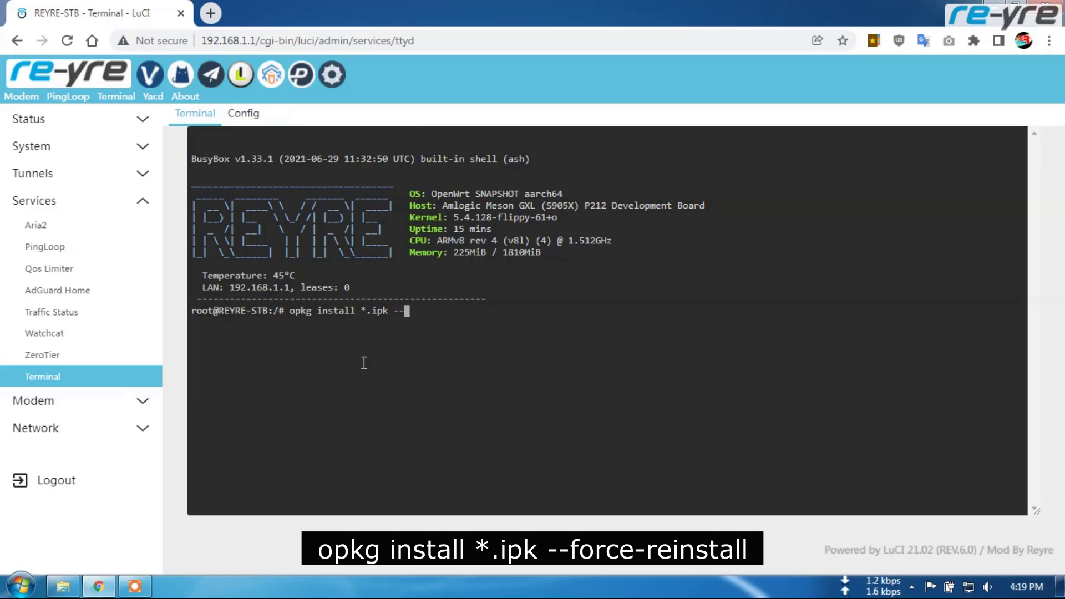
pyautogui.write('force-')
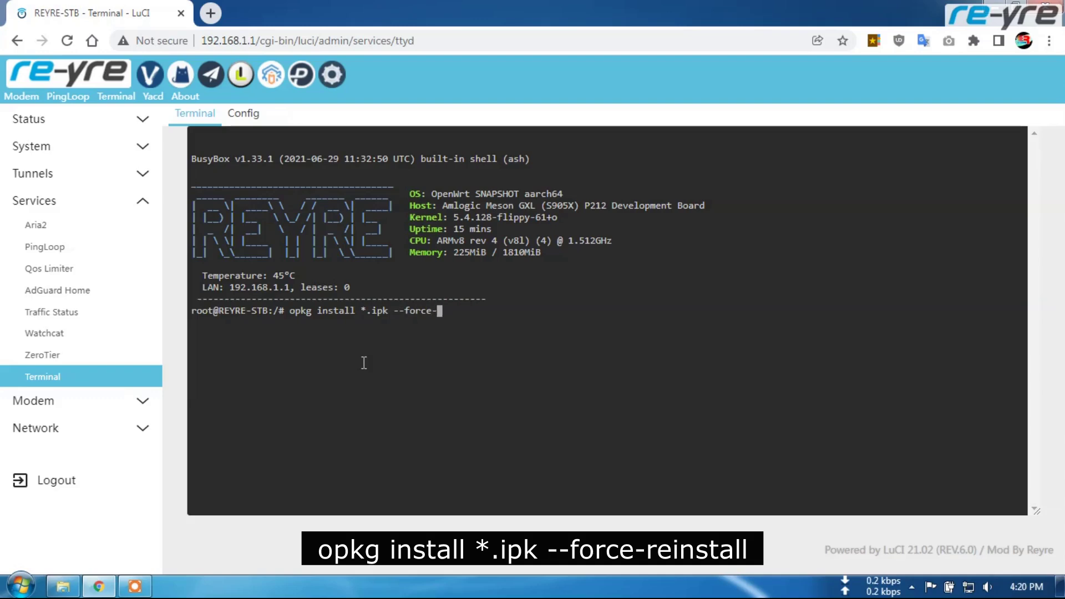
pyautogui.write('reinstall')
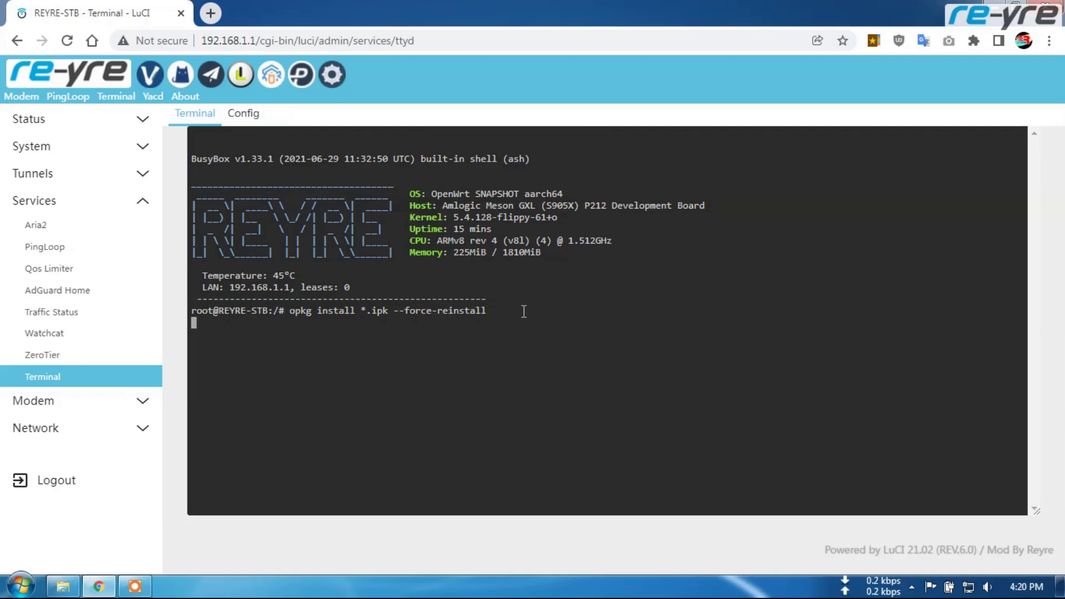
pyautogui.press('Return')
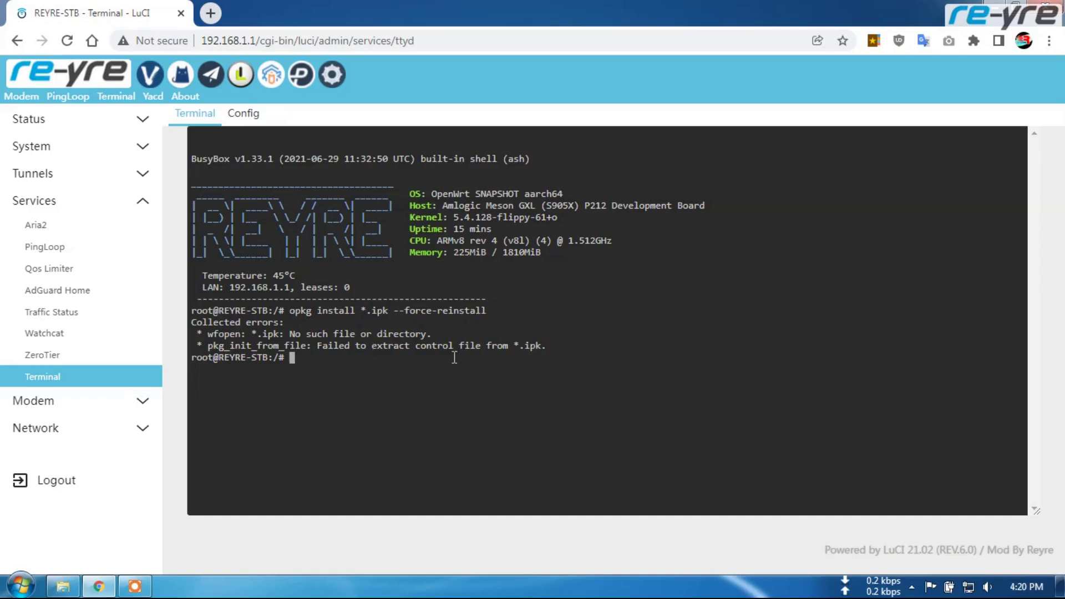
# Step: Change the directory to /root with cd /root and list its files with ls
pyautogui.write('cd /')
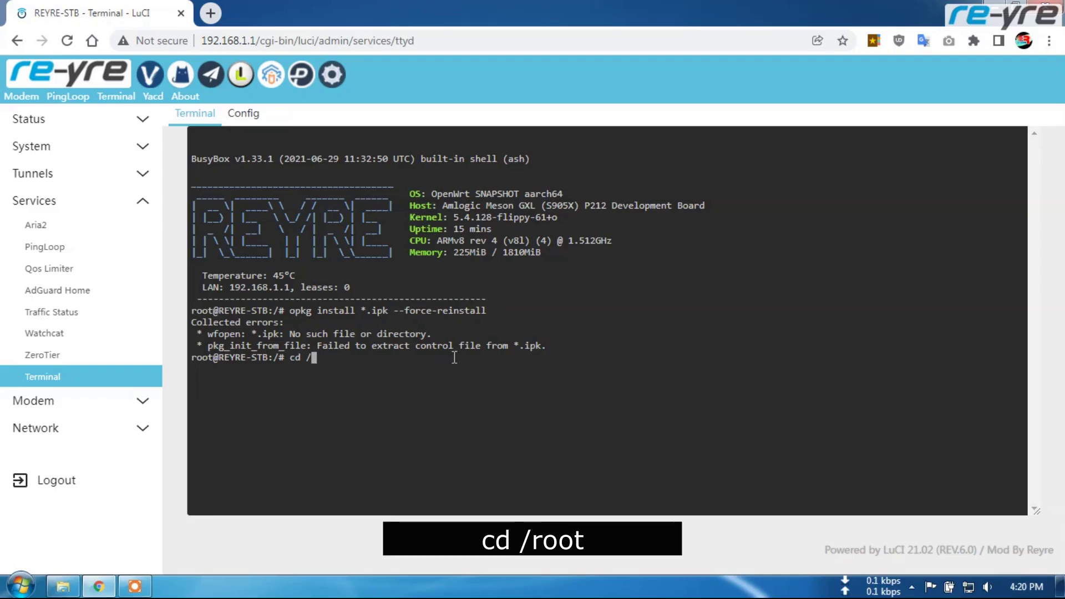
pyautogui.write('root')
pyautogui.press('Return')
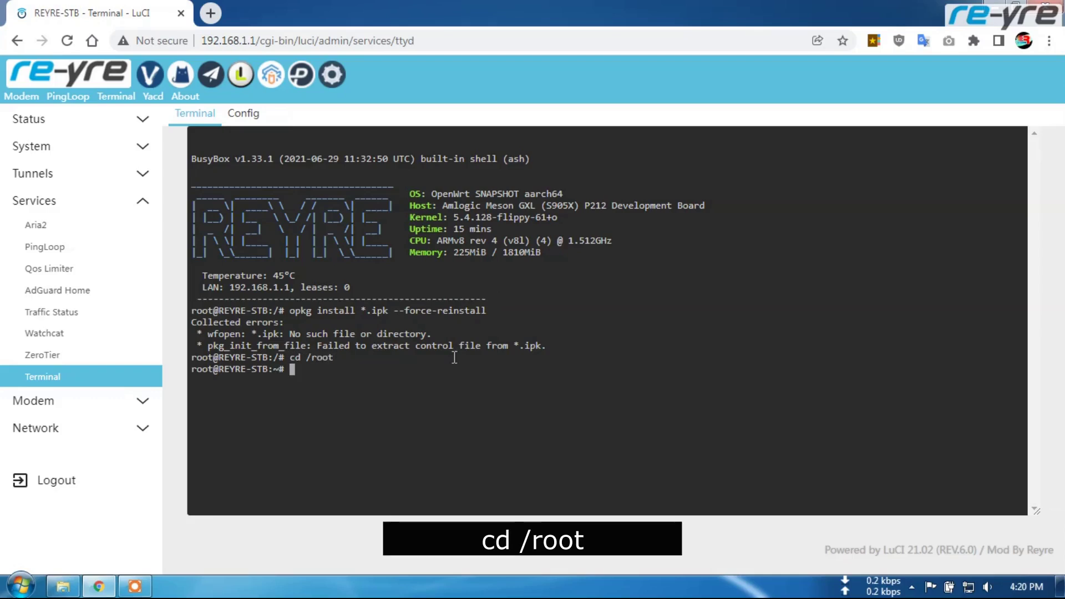
pyautogui.write('ls')
pyautogui.press('Return')
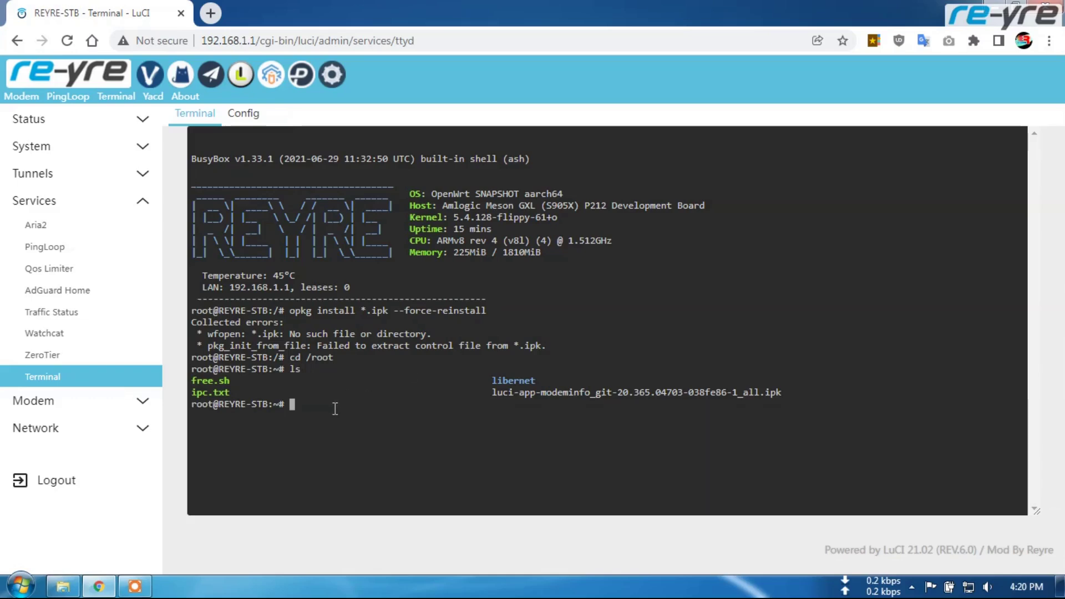
# Step: Reinstall modeminfo from the package in /root with opkg install *.ipk --force-reinstall
pyautogui.write('opkg ')
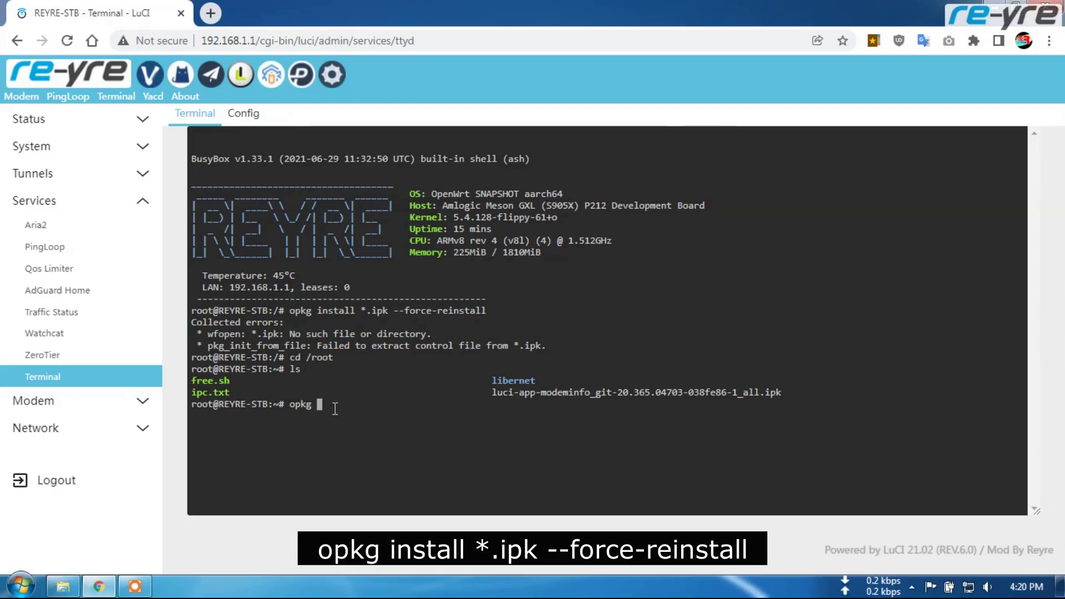
pyautogui.write('install *.ipk --for')
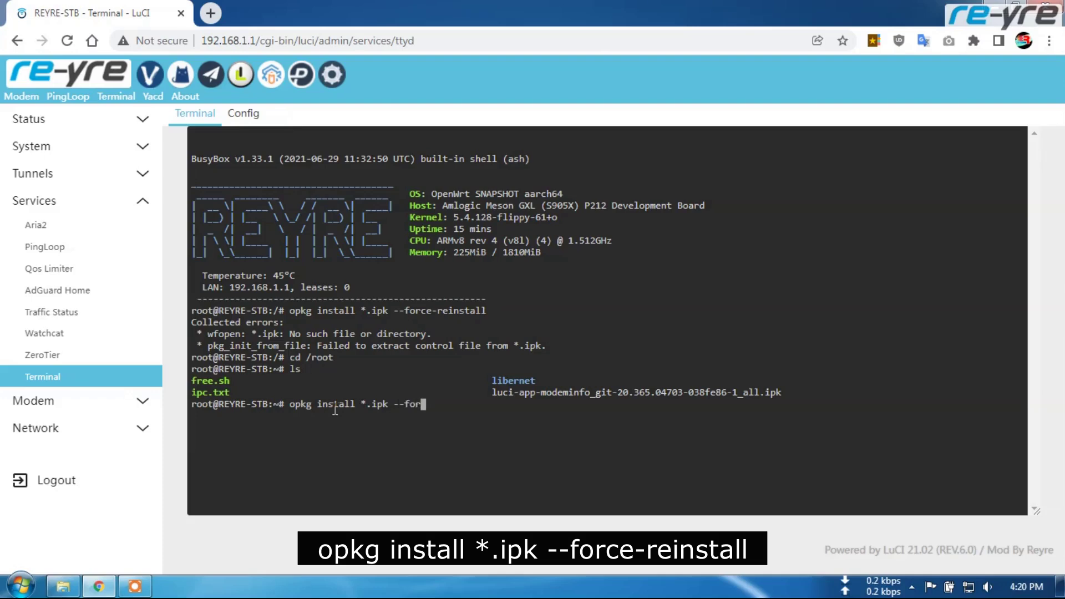
pyautogui.write('ce-reinstall')
pyautogui.press('Return')
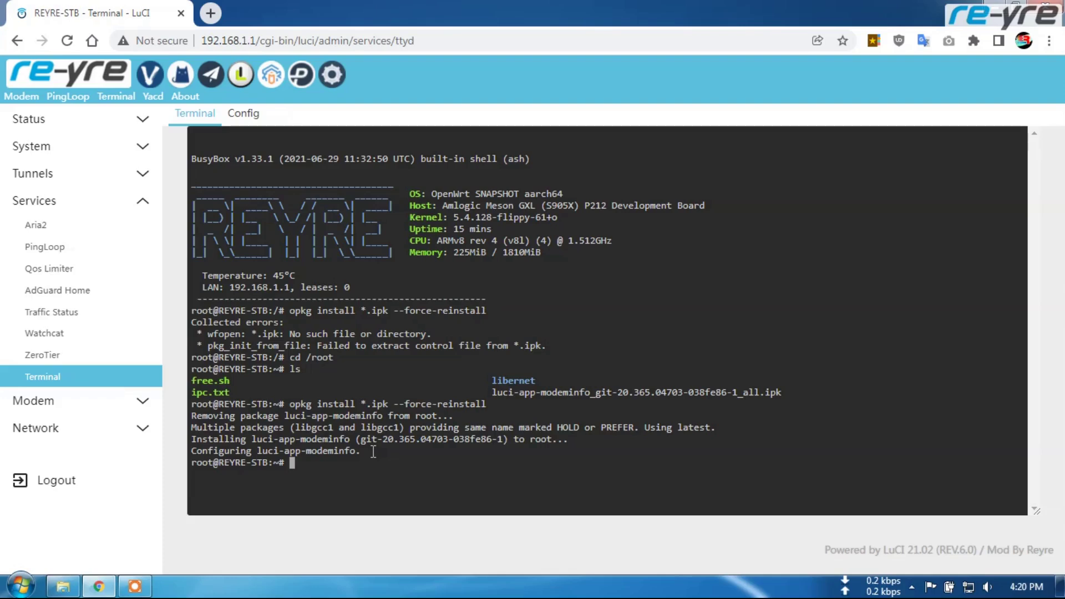
# Step: Release the router's RAM, leaving the terminal page, and check the mobile network details on the Modem overview page
pyautogui.click(114, 123)
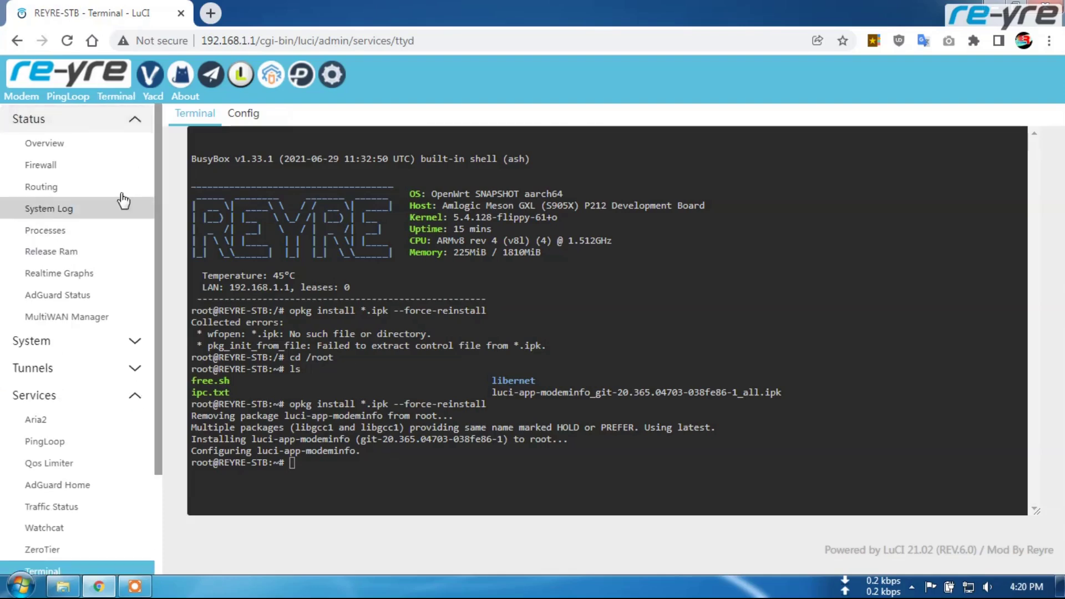
pyautogui.click(72, 252)
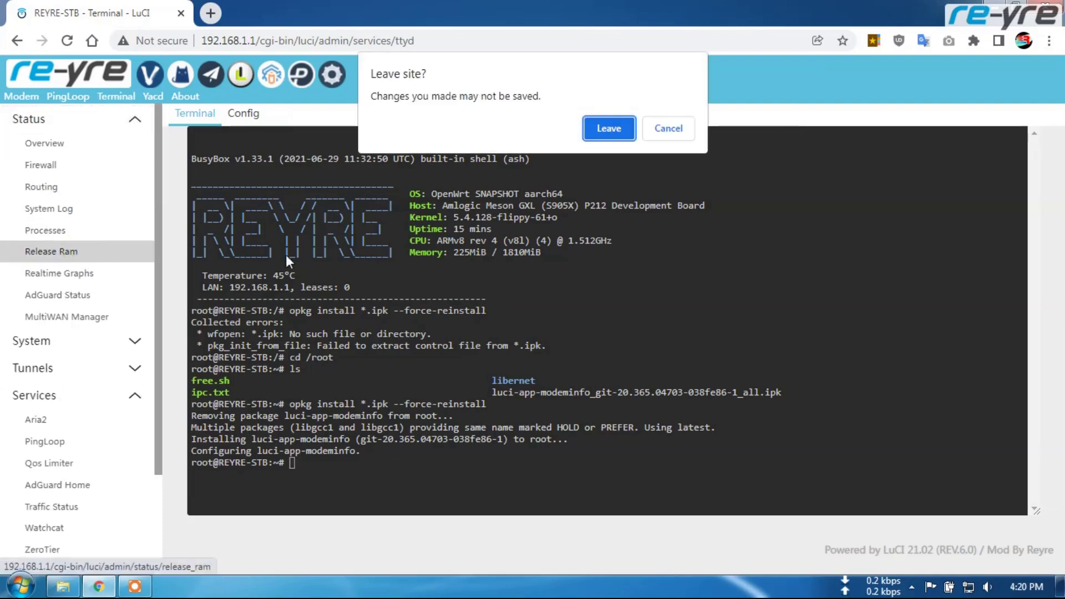
pyautogui.click(602, 134)
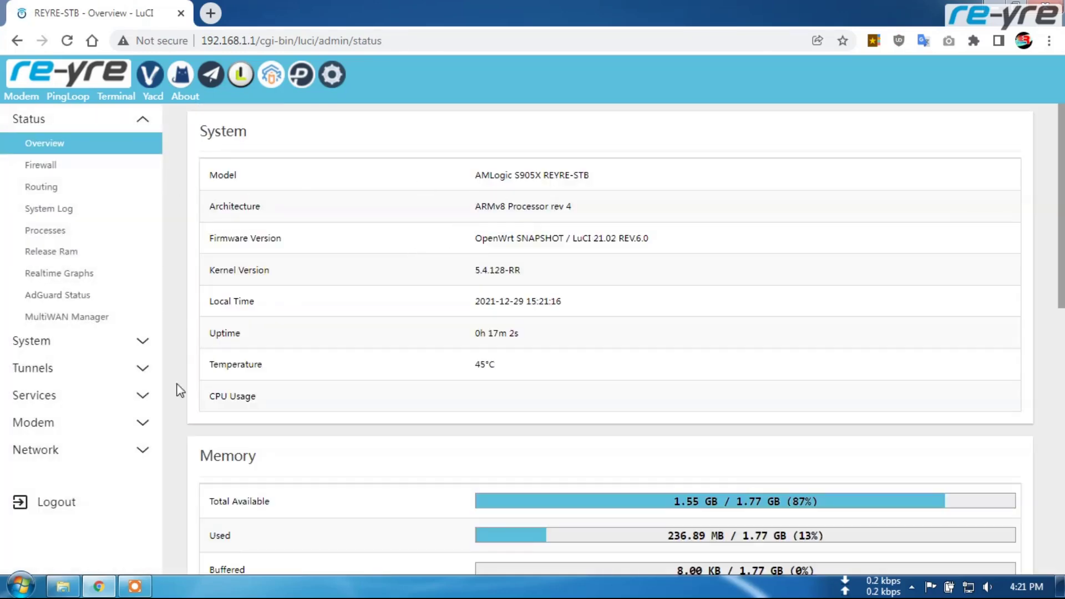
pyautogui.click(146, 420)
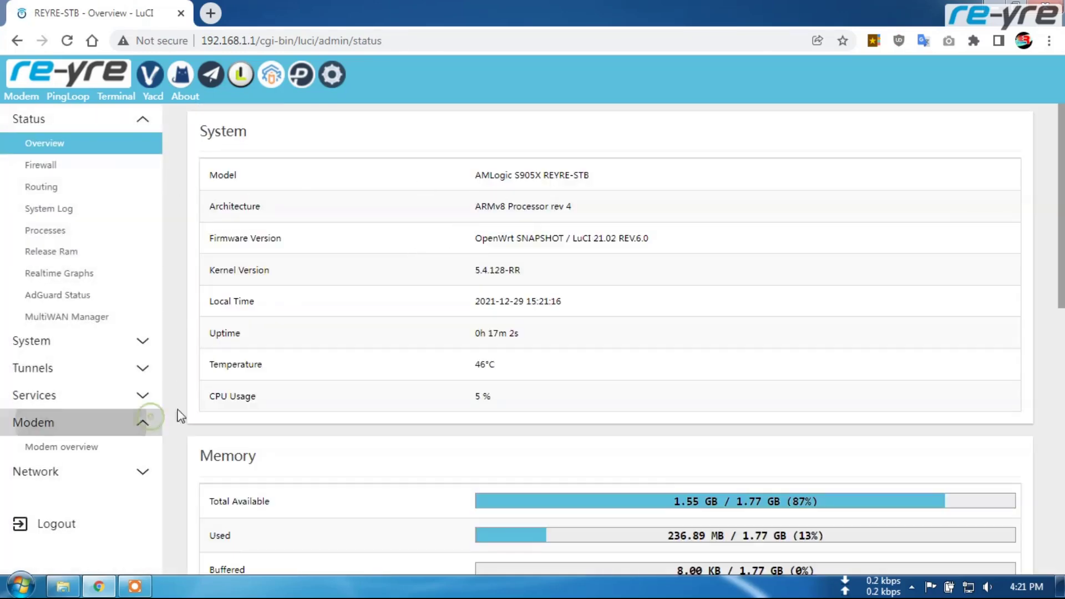
pyautogui.click(78, 454)
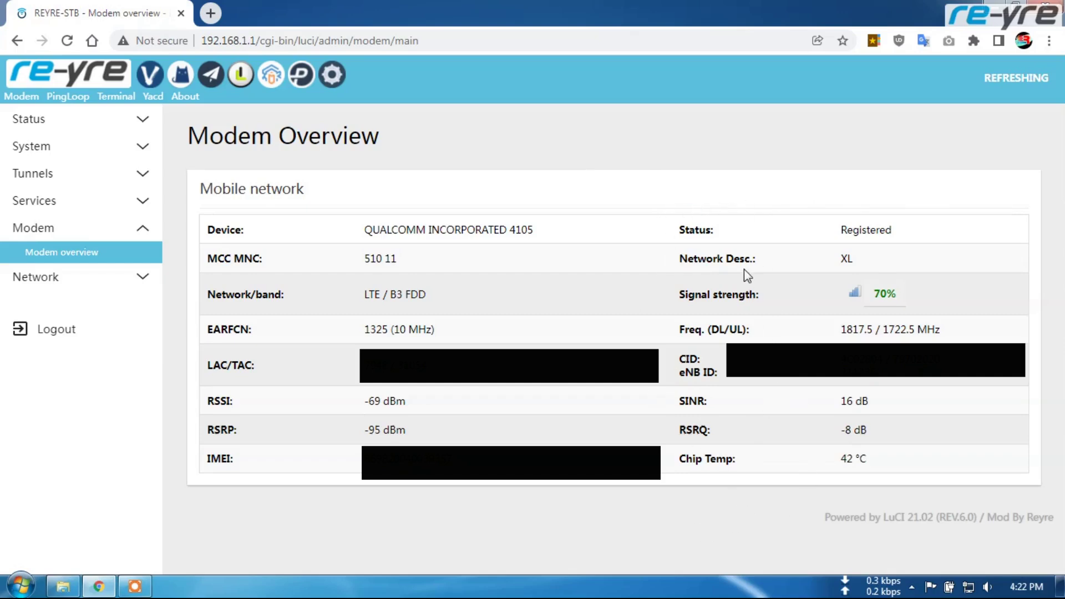
# Step: Open the router's file explorer and browse to the /etc/hotplug.d/tty folder
pyautogui.click(138, 147)
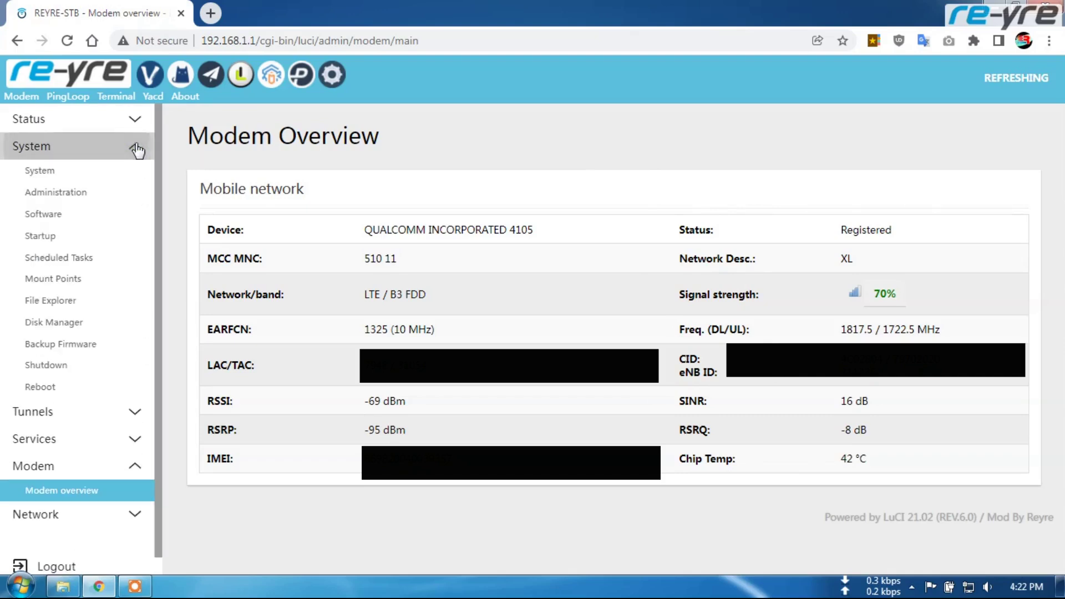
pyautogui.click(70, 303)
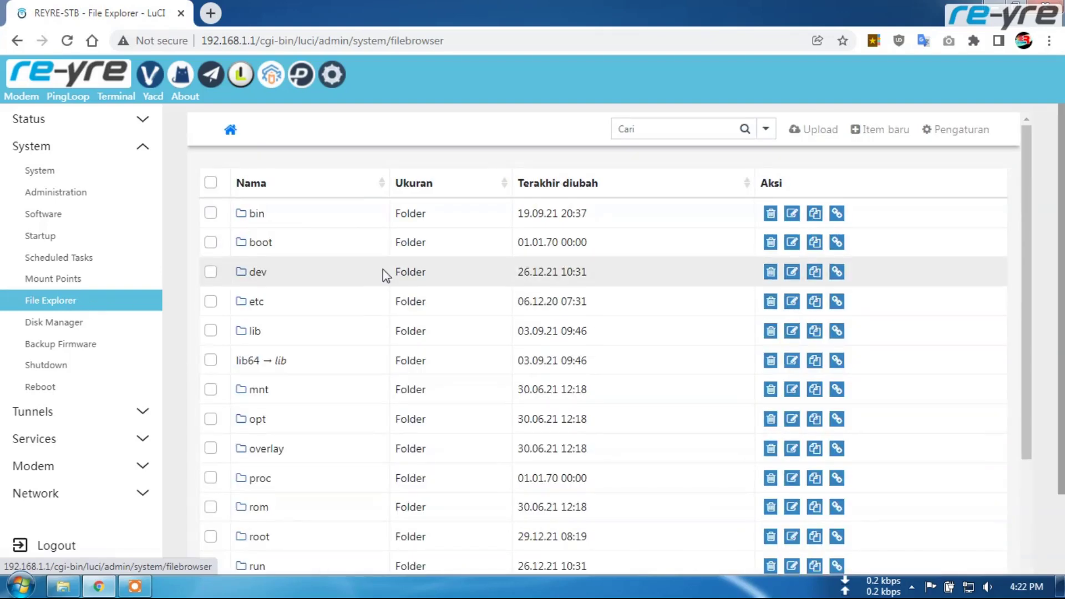
pyautogui.scroll(-1, 335, 295)
pyautogui.scroll(-2, 337, 298)
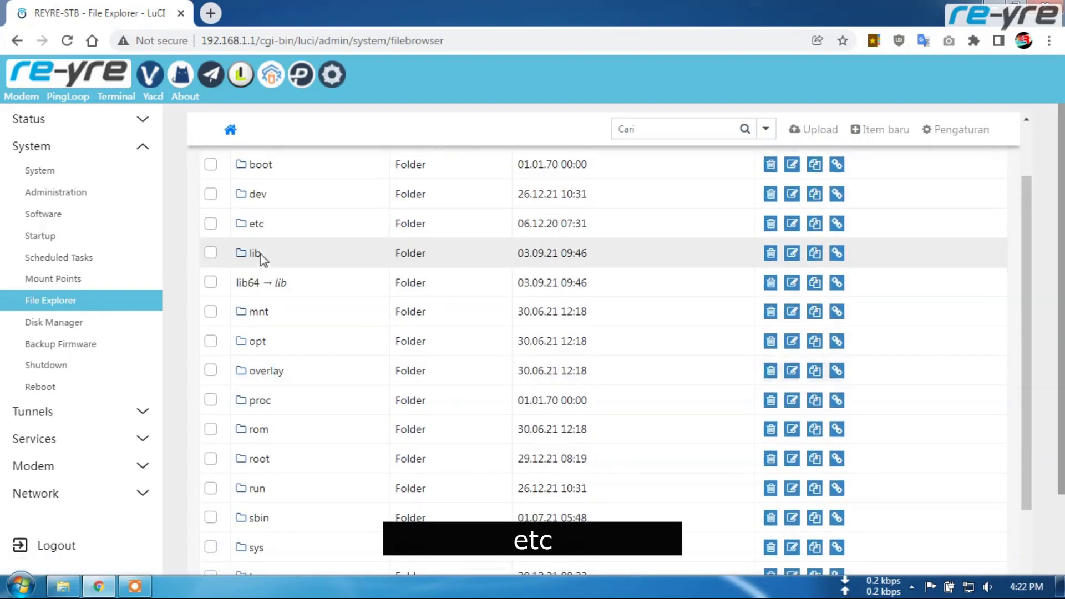
pyautogui.click(253, 228)
pyautogui.scroll(-3, 399, 354)
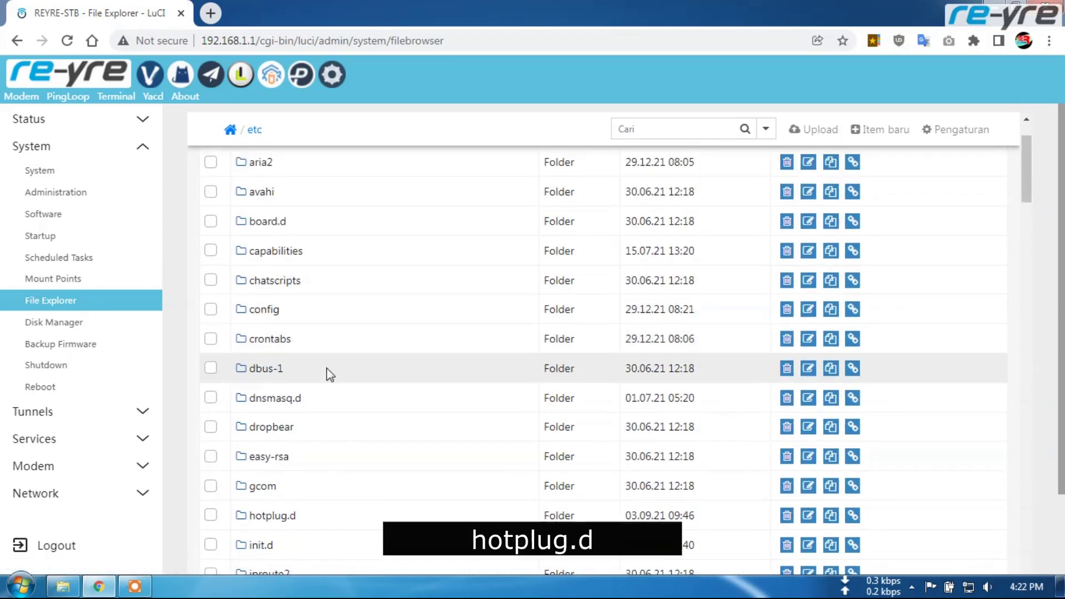
pyautogui.scroll(-3, 368, 365)
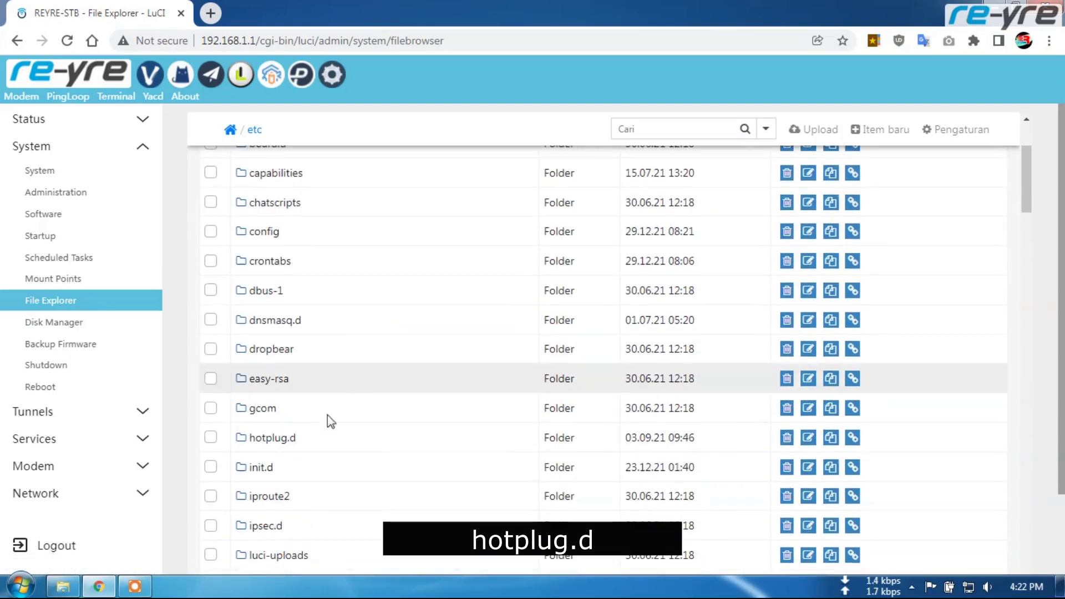
pyautogui.click(277, 440)
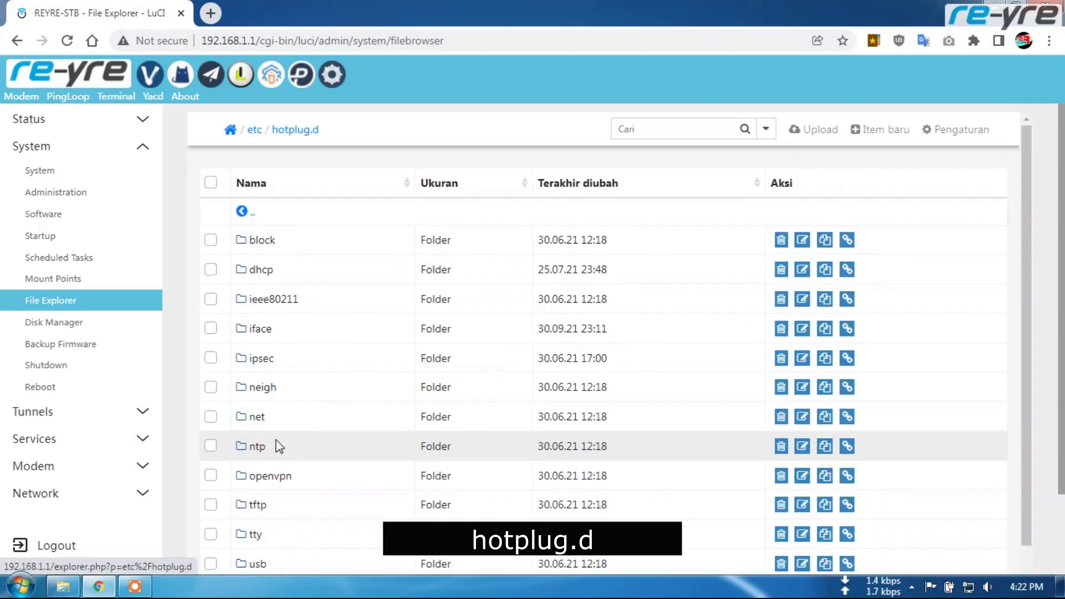
pyautogui.scroll(-3, 359, 404)
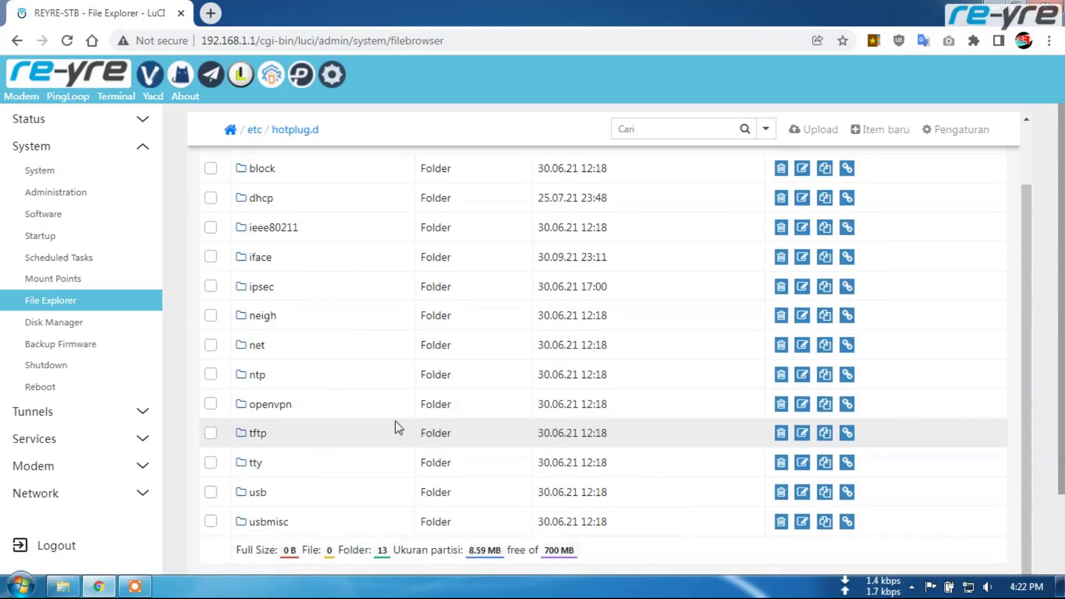
pyautogui.click(257, 464)
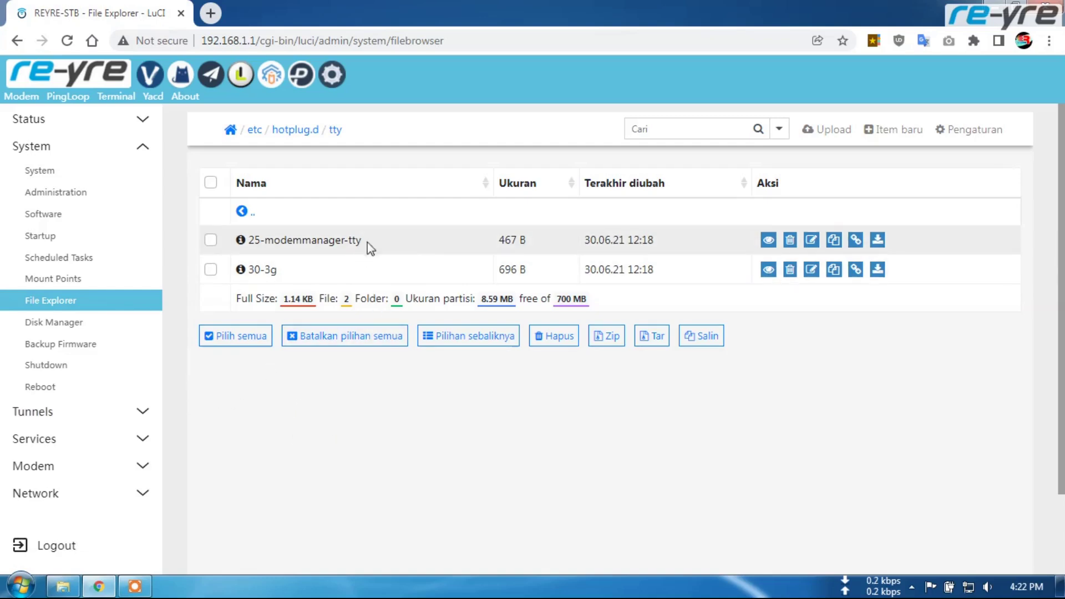
# Step: Delete the file 25-modemmanager-tty from the tty folder and check the mobile network details on the Modem overview page
pyautogui.click(210, 241)
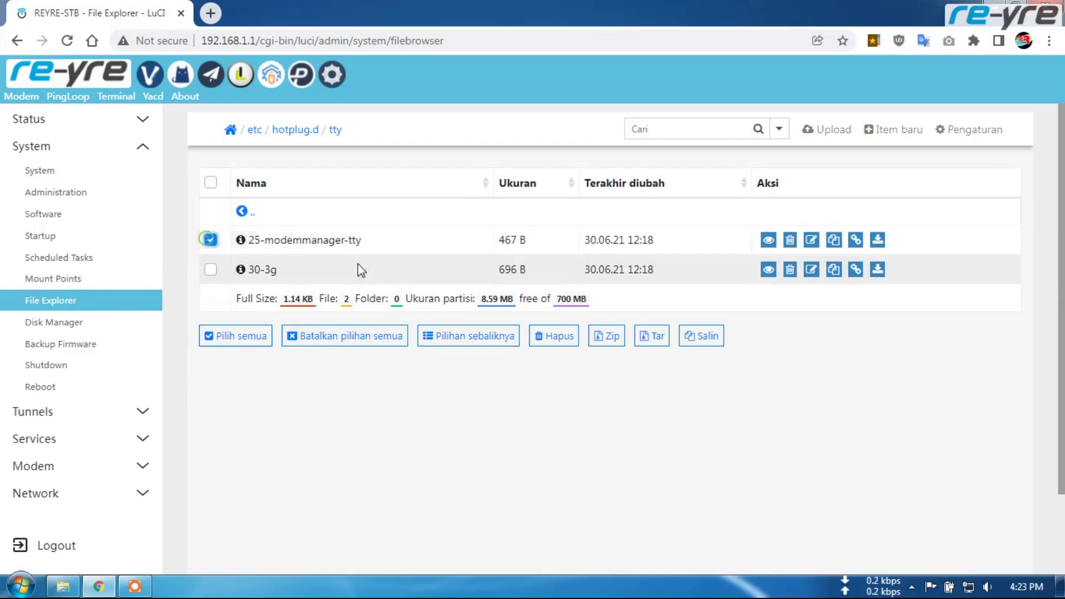
pyautogui.click(789, 241)
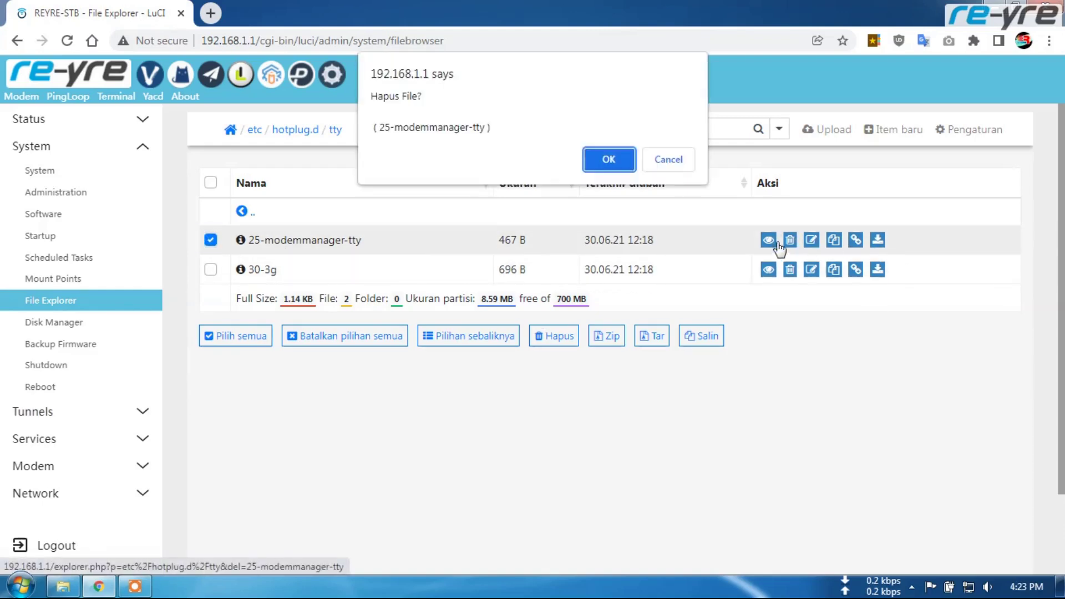
pyautogui.click(611, 156)
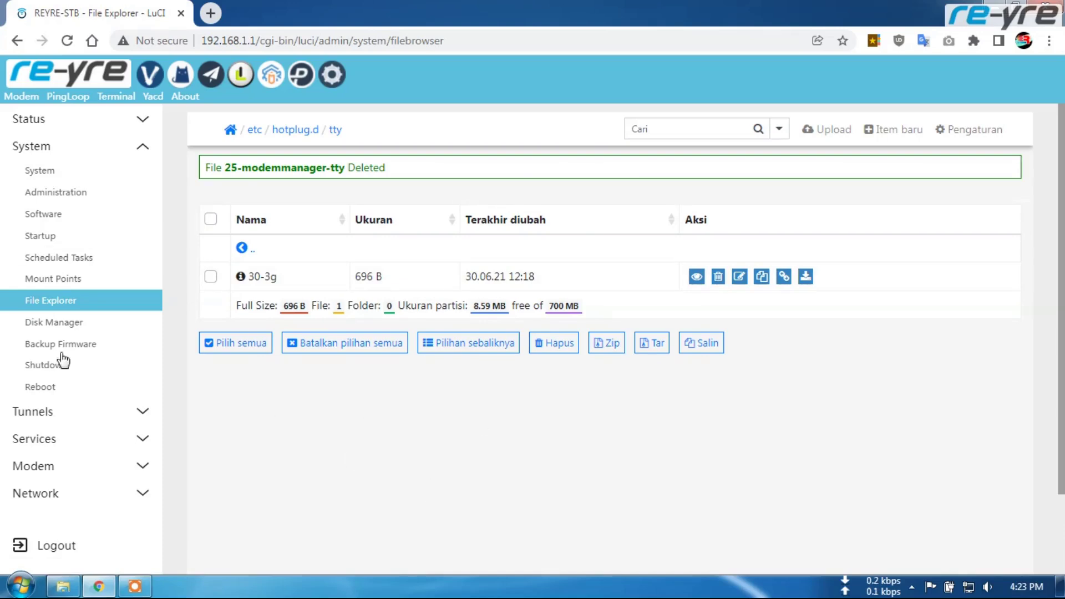
pyautogui.click(142, 464)
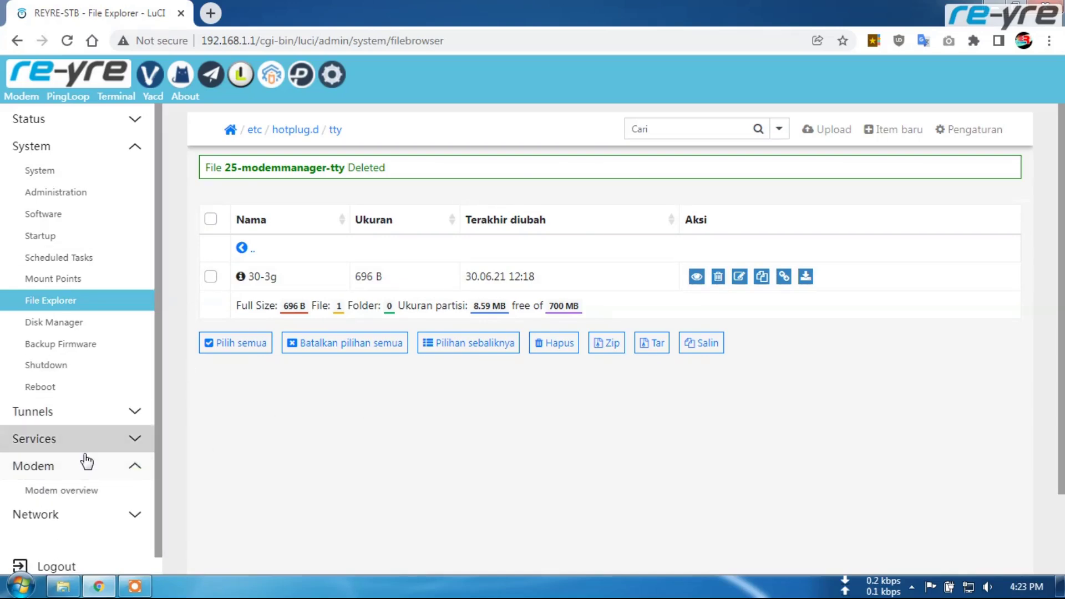
pyautogui.click(83, 491)
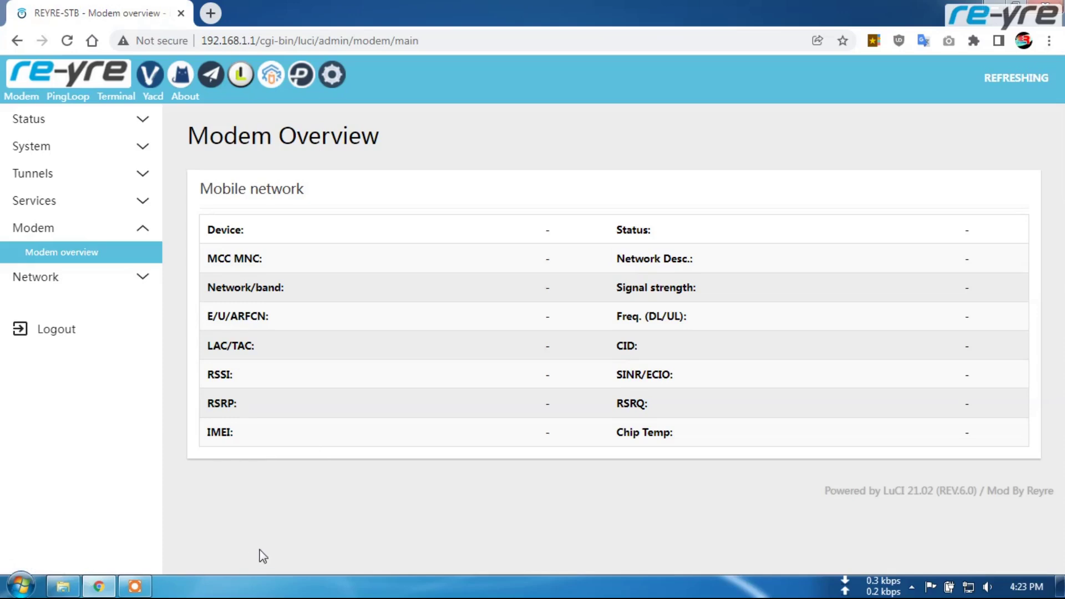
# Step: Open the modeminfo-mod folder on the computer and browse the router's file explorer to the /usr folder
pyautogui.click(143, 151)
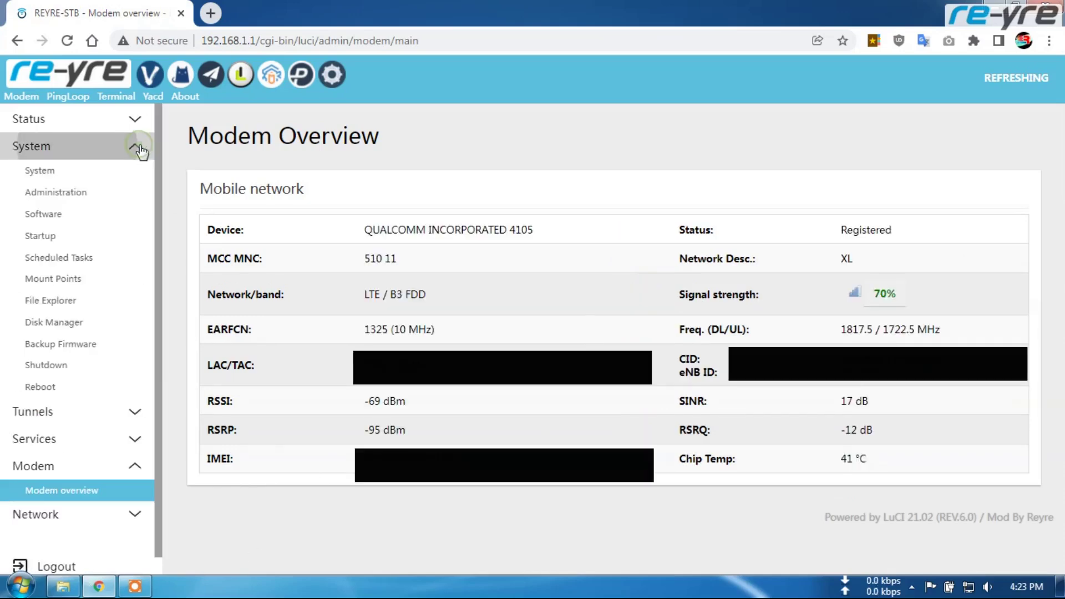
pyautogui.click(72, 304)
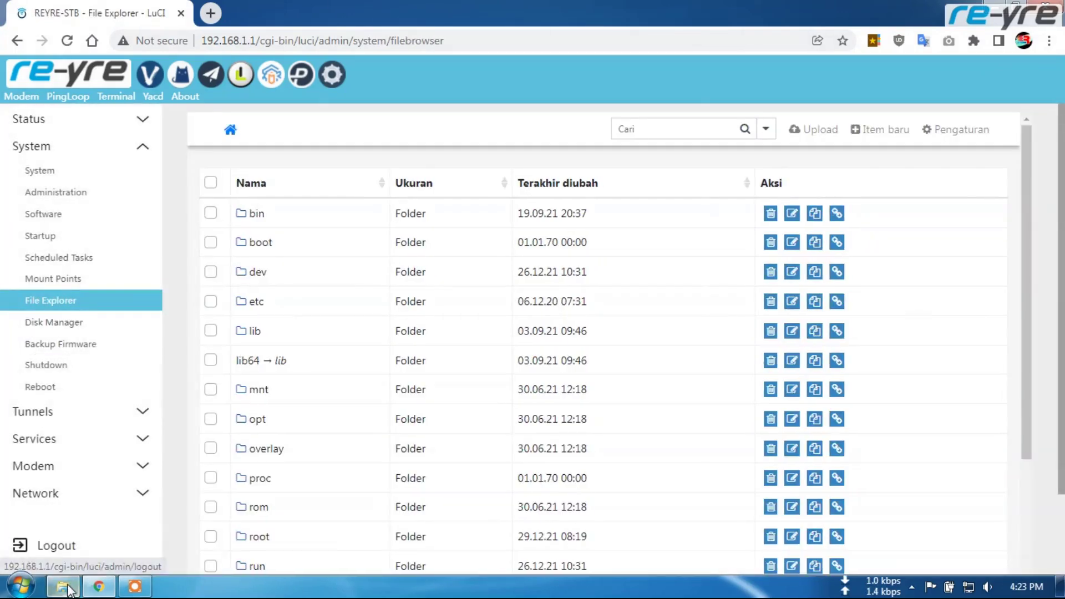
pyautogui.click(62, 586)
pyautogui.doubleClick(203, 158)
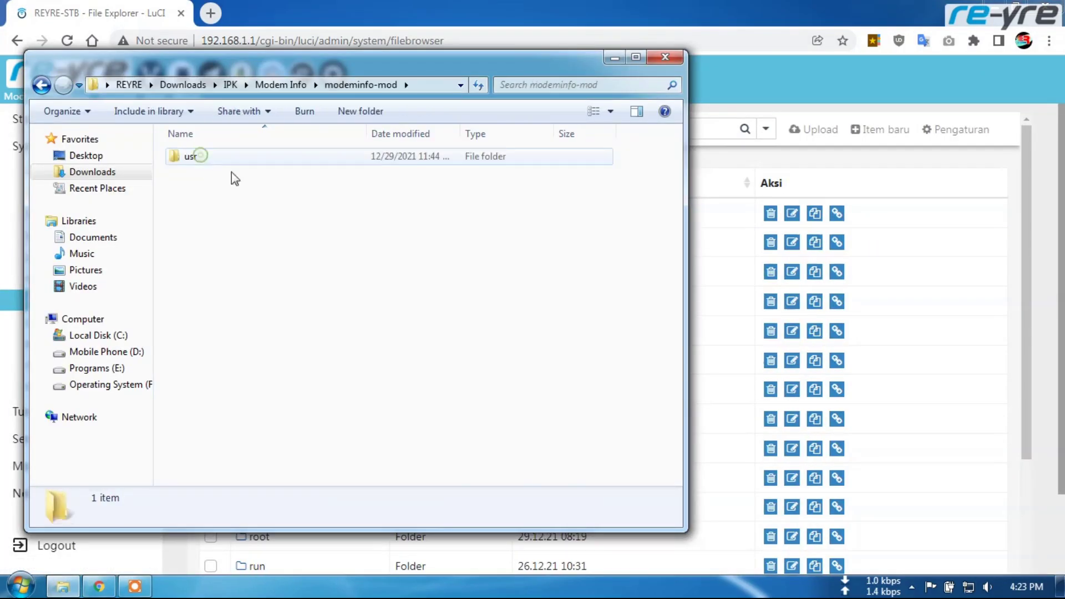
pyautogui.click(195, 161)
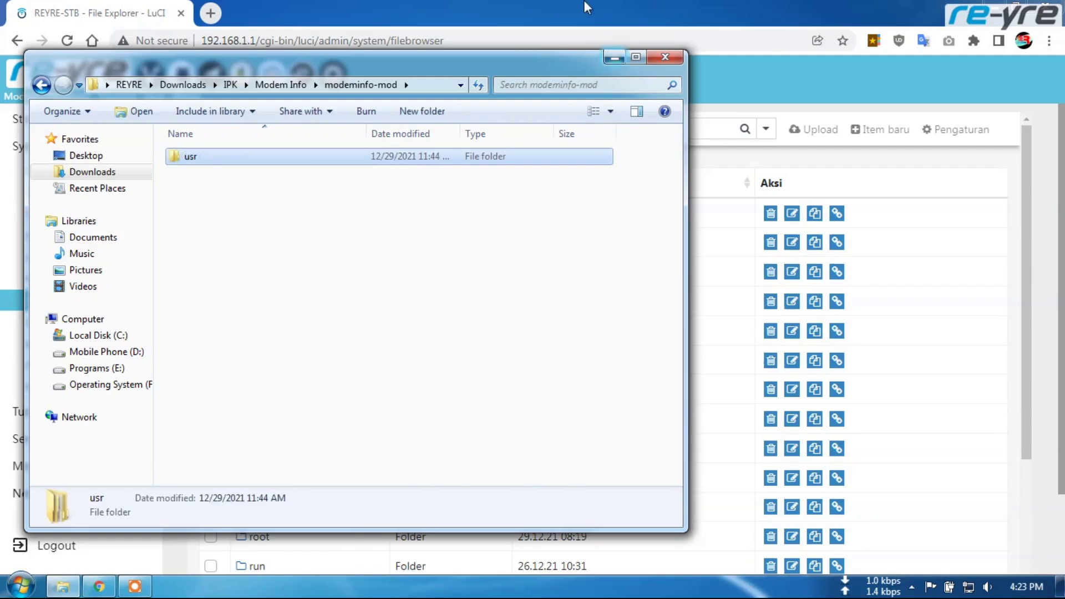
pyautogui.click(614, 57)
pyautogui.scroll(-4, 318, 283)
pyautogui.click(261, 467)
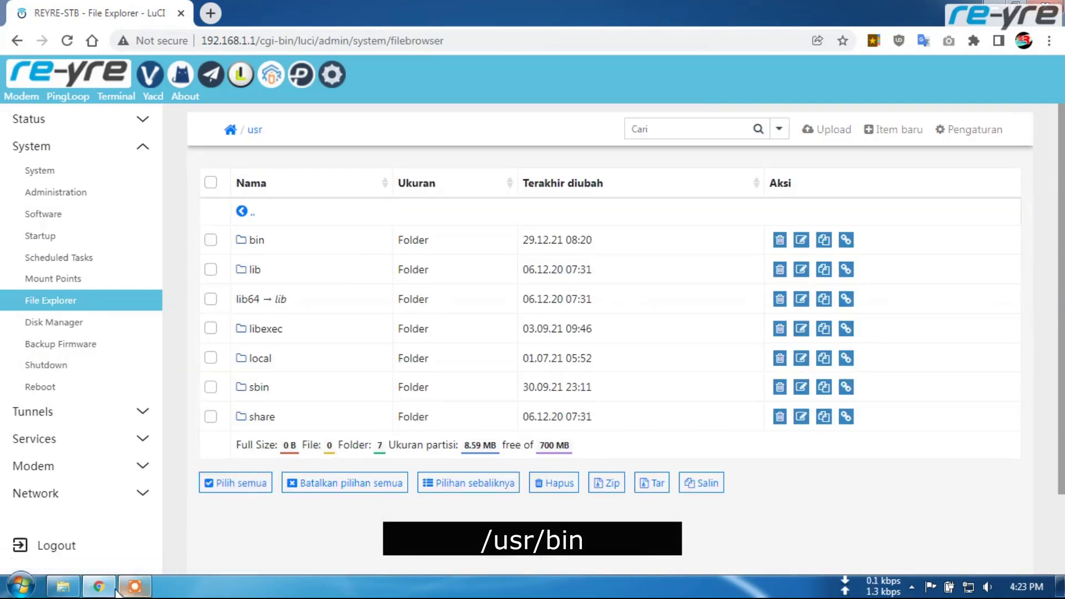
# Step: Open the computer's modeminfo-mod/usr folder and start a file upload into the router's /usr/bin folder
pyautogui.click(65, 587)
pyautogui.doubleClick(181, 161)
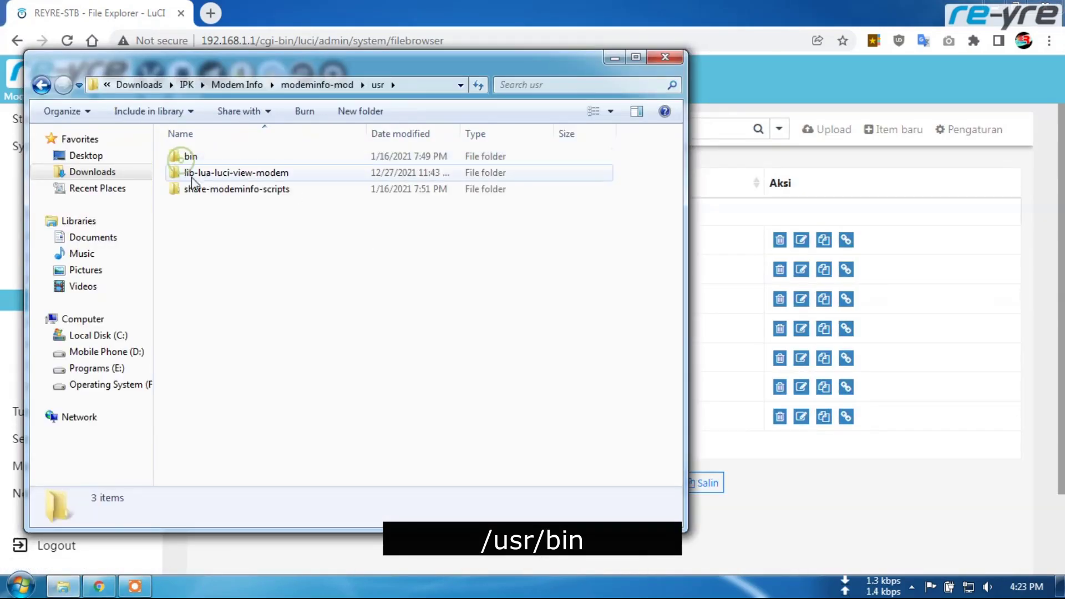
pyautogui.click(198, 159)
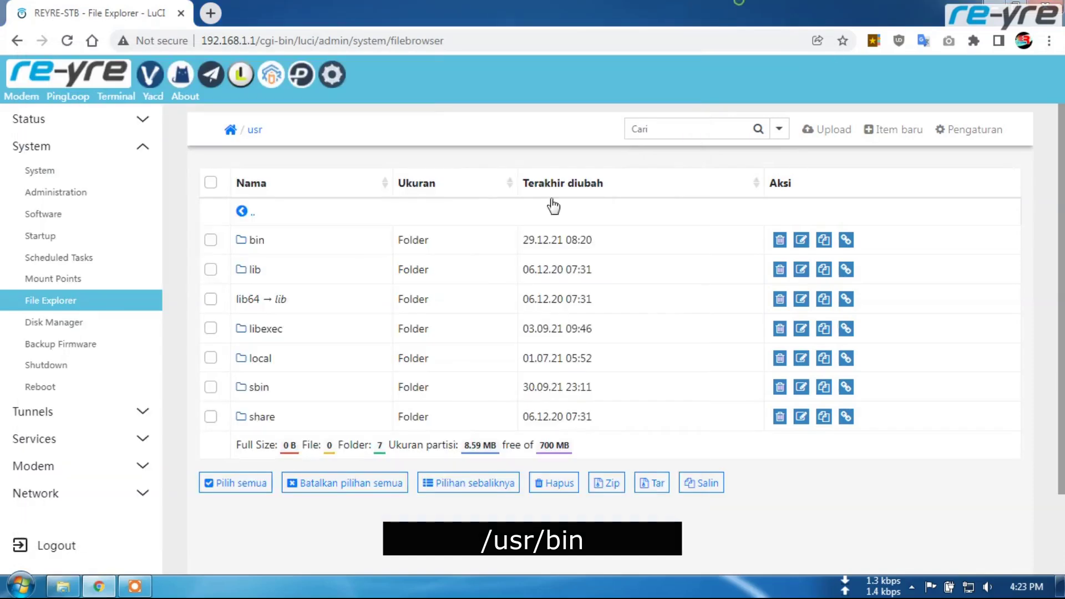
pyautogui.click(256, 241)
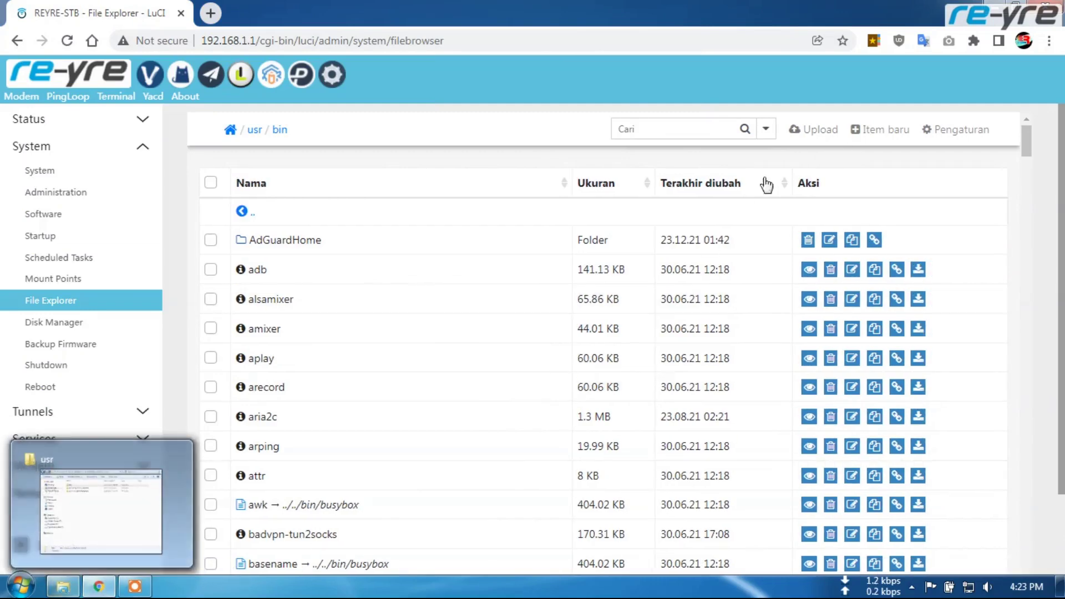
pyautogui.click(817, 131)
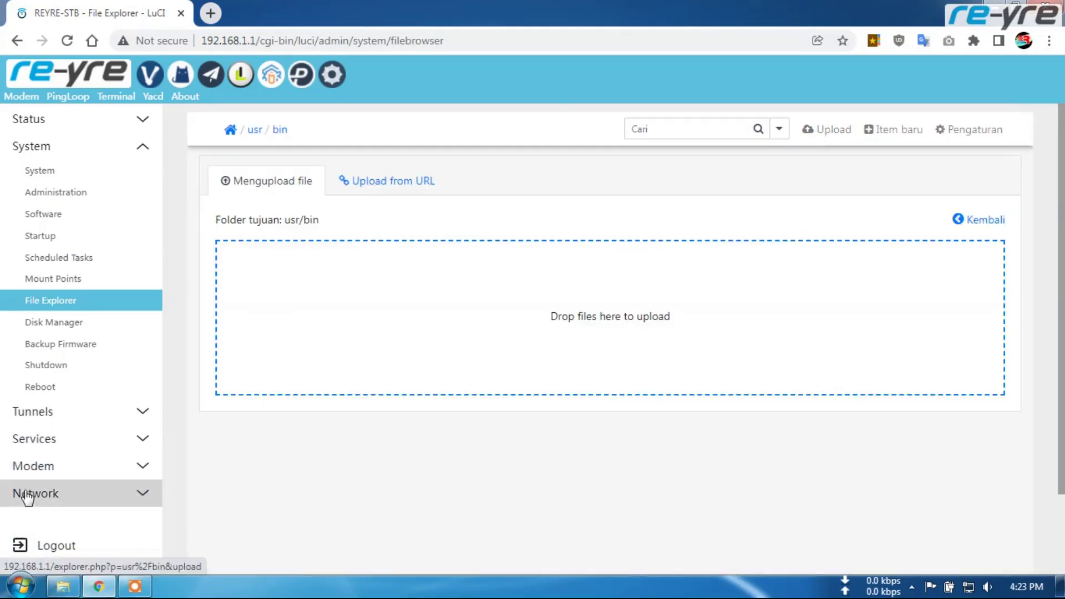
# Step: Upload the modeminfo file from the computer's modeminfo-mod/usr/bin folder to the router's /usr/bin folder
pyautogui.click(63, 586)
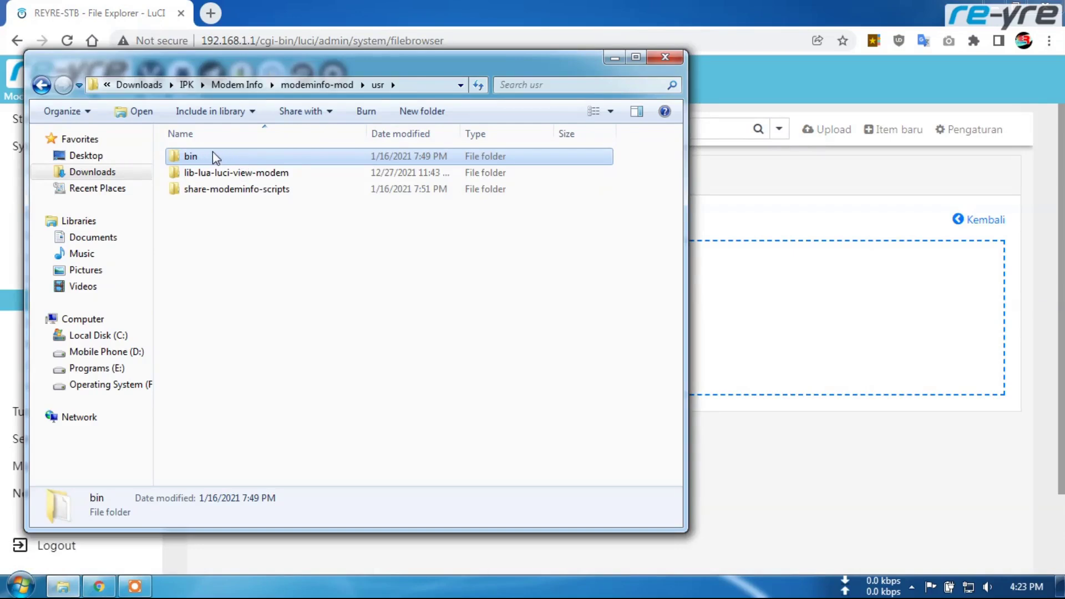
pyautogui.doubleClick(194, 162)
pyautogui.moveTo(210, 157); pyautogui.dragTo(814, 361)
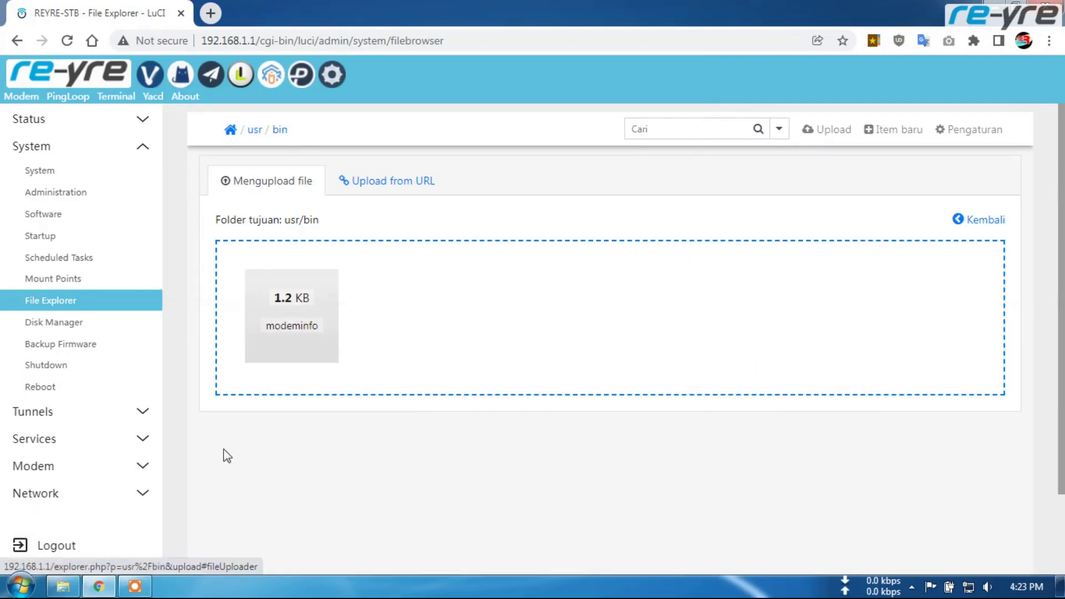
# Step: Go back to the computer's modeminfo-mod/usr folder and browse the router's file explorer to /usr/lib/lua/luci
pyautogui.click(63, 586)
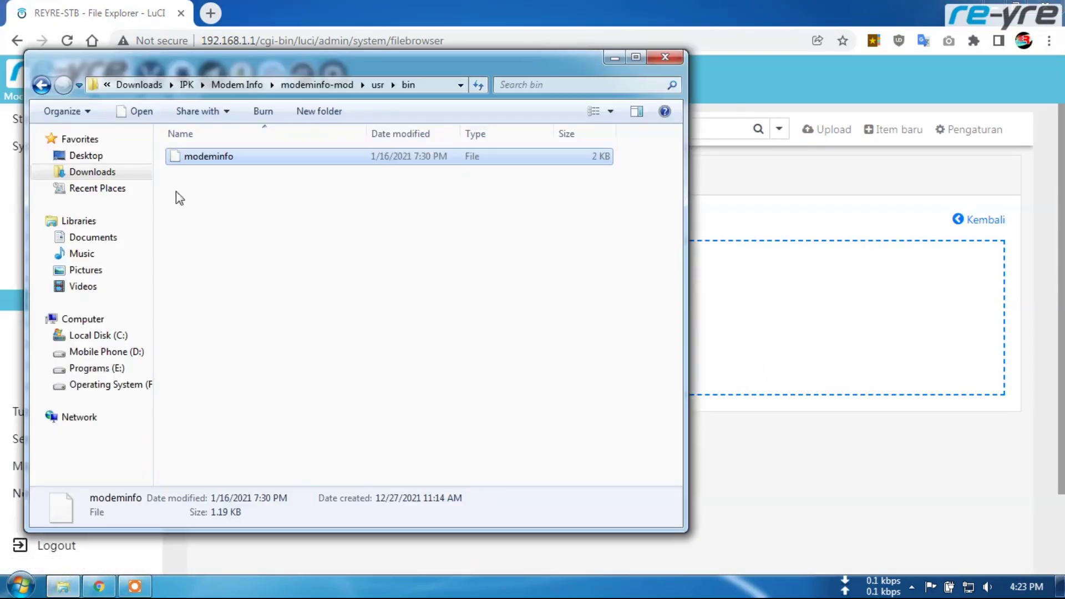
pyautogui.click(41, 84)
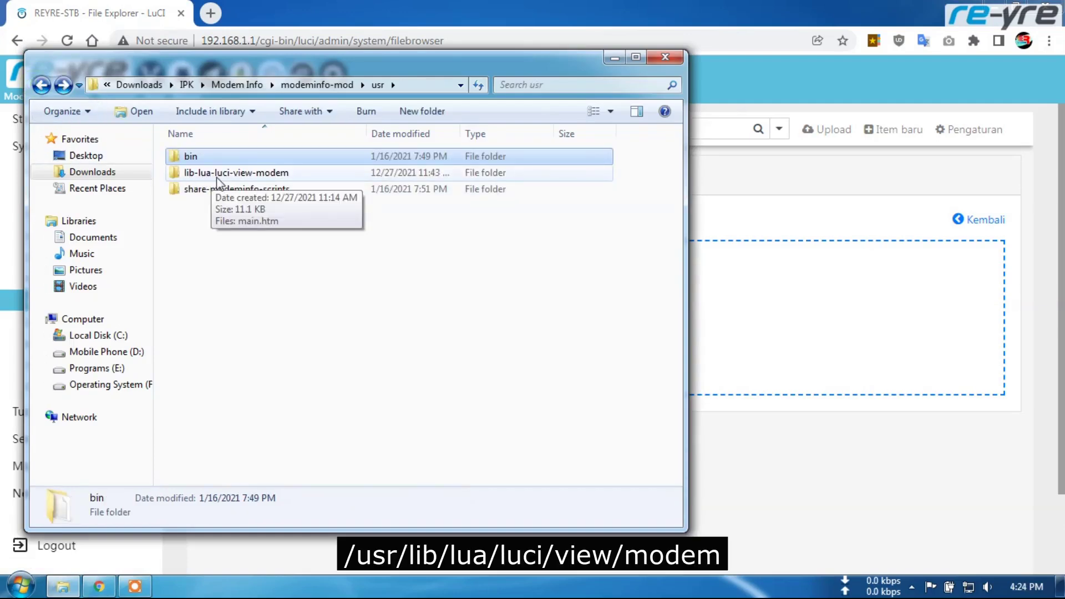
pyautogui.hotkey('alt', 'Tab')
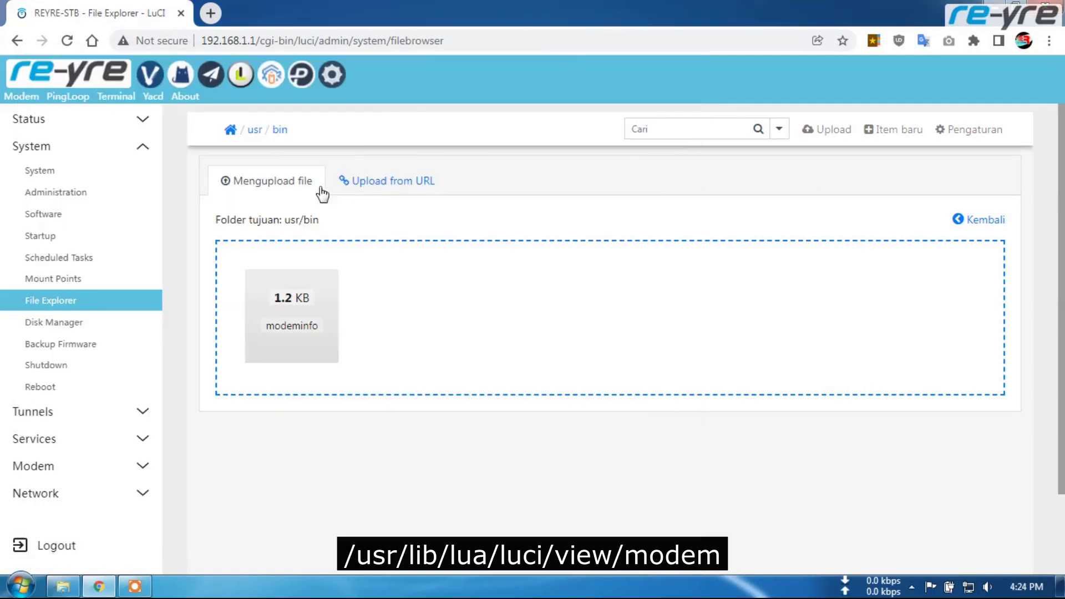
pyautogui.click(253, 131)
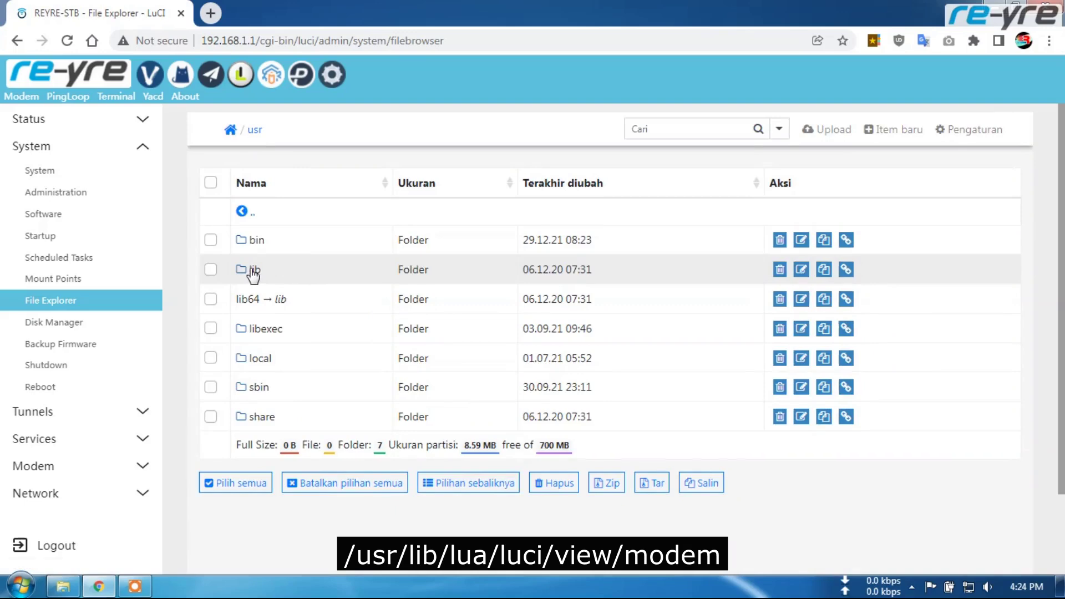
pyautogui.click(253, 271)
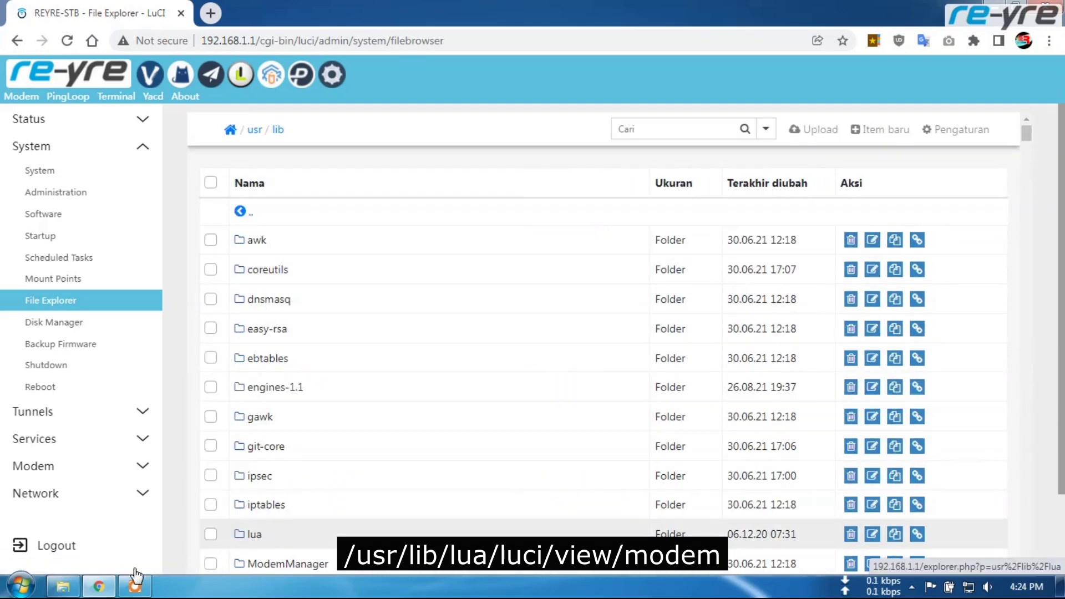
pyautogui.click(254, 534)
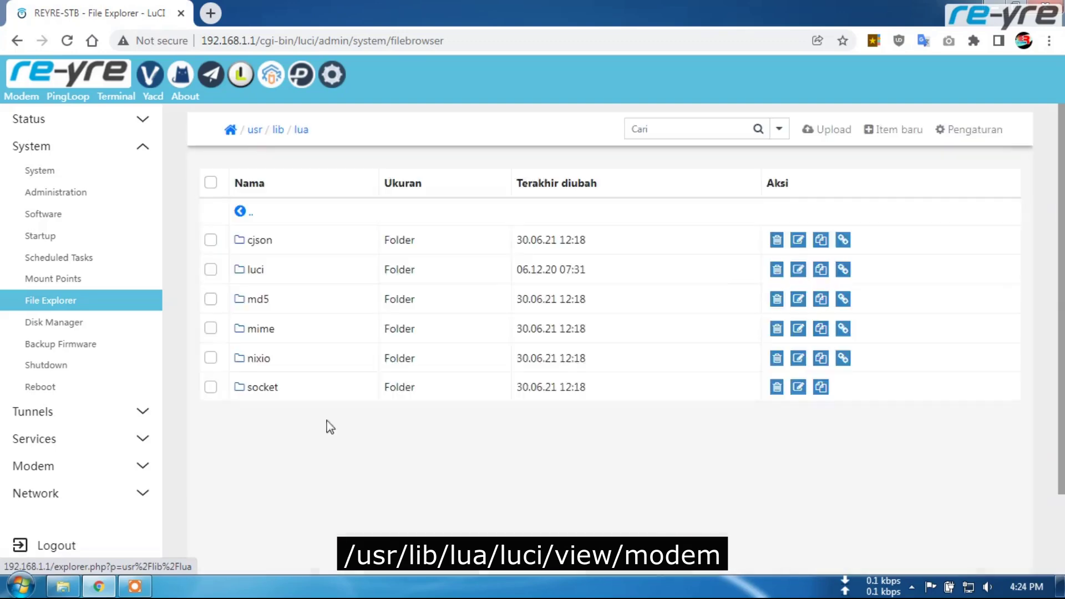
pyautogui.click(256, 272)
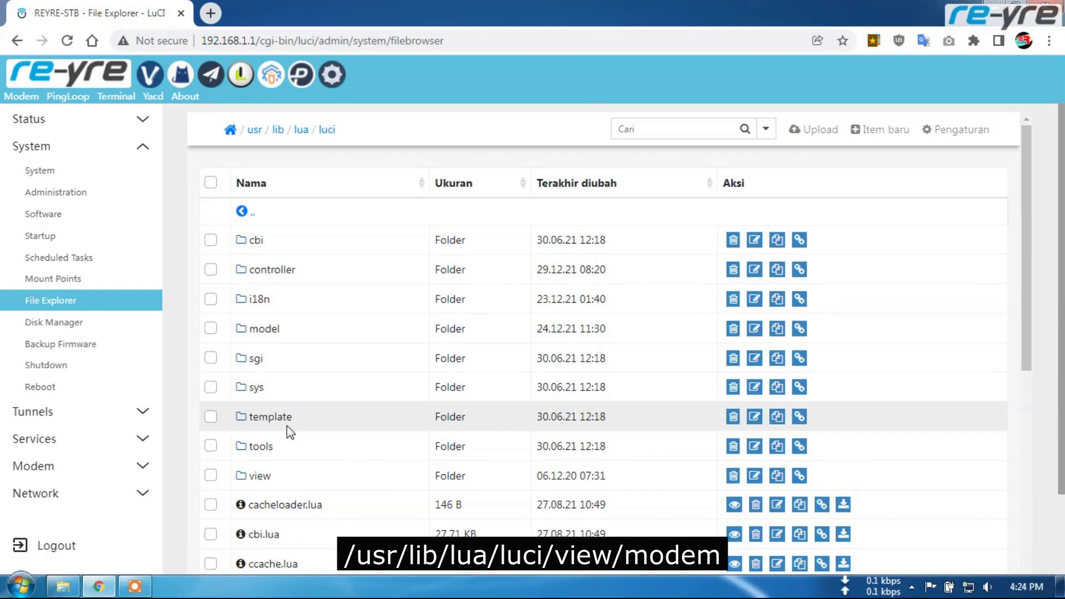
# Step: Check the lib-lua-luci-view-modem folder name on the computer and open the matching view/modem folder on the router
pyautogui.scroll(-1, 299, 443)
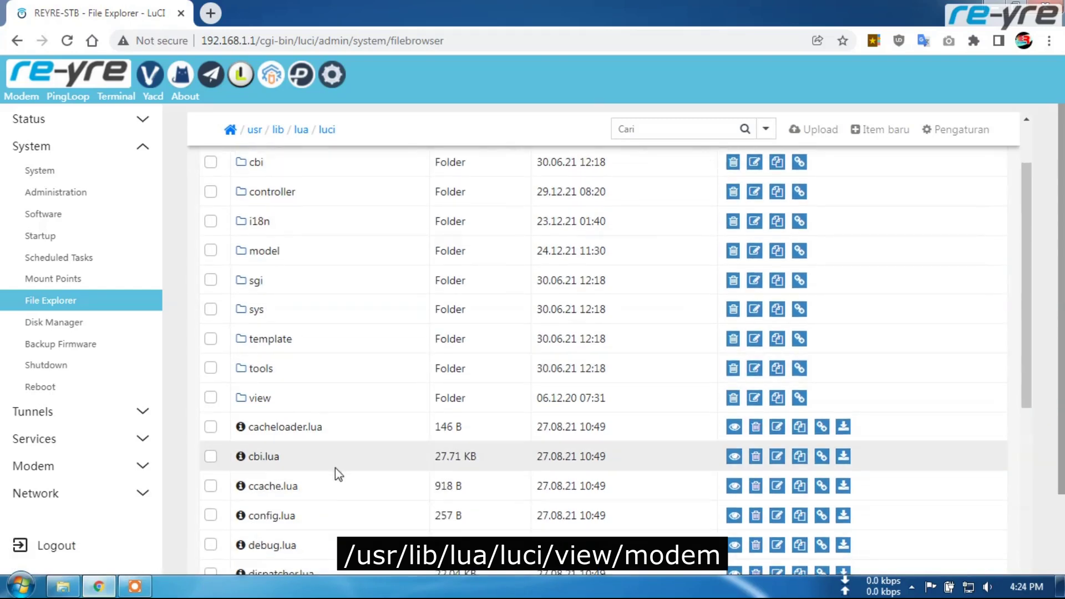
pyautogui.scroll(1, 331, 457)
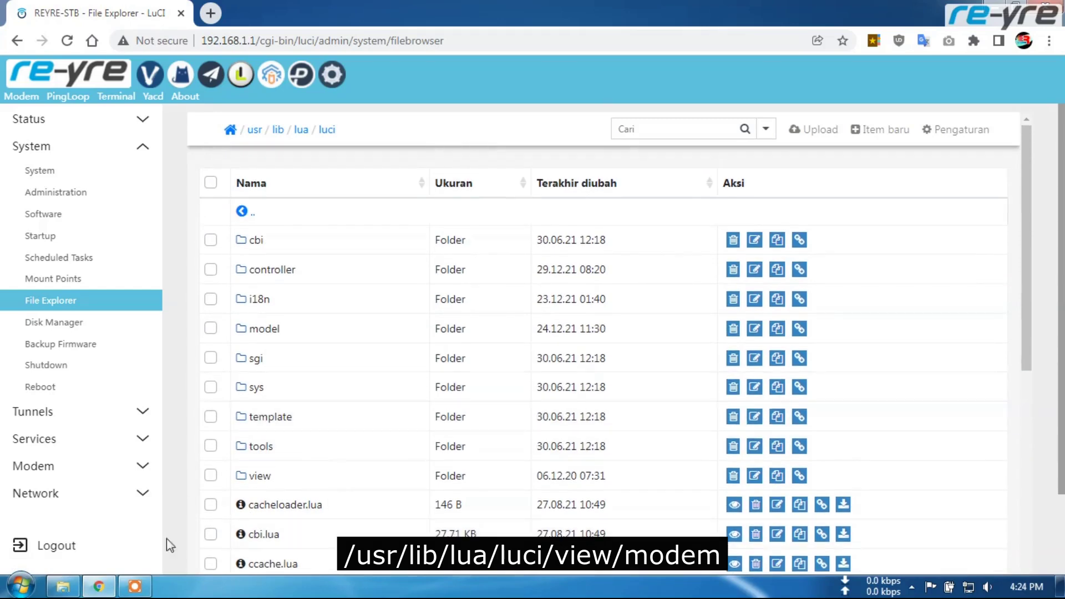
pyautogui.click(65, 587)
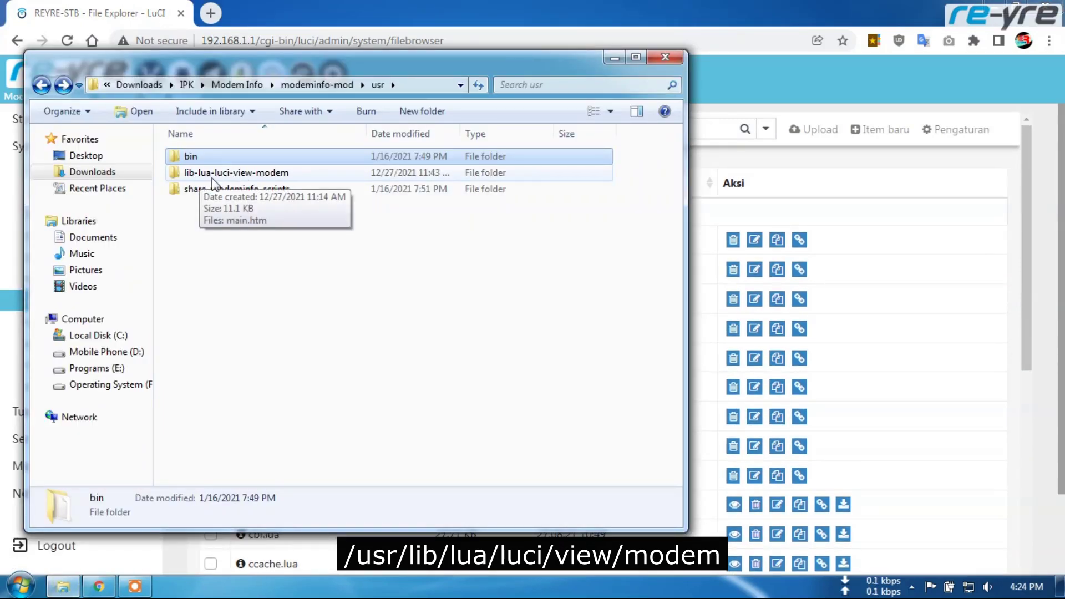
pyautogui.hotkey('alt', 'Tab')
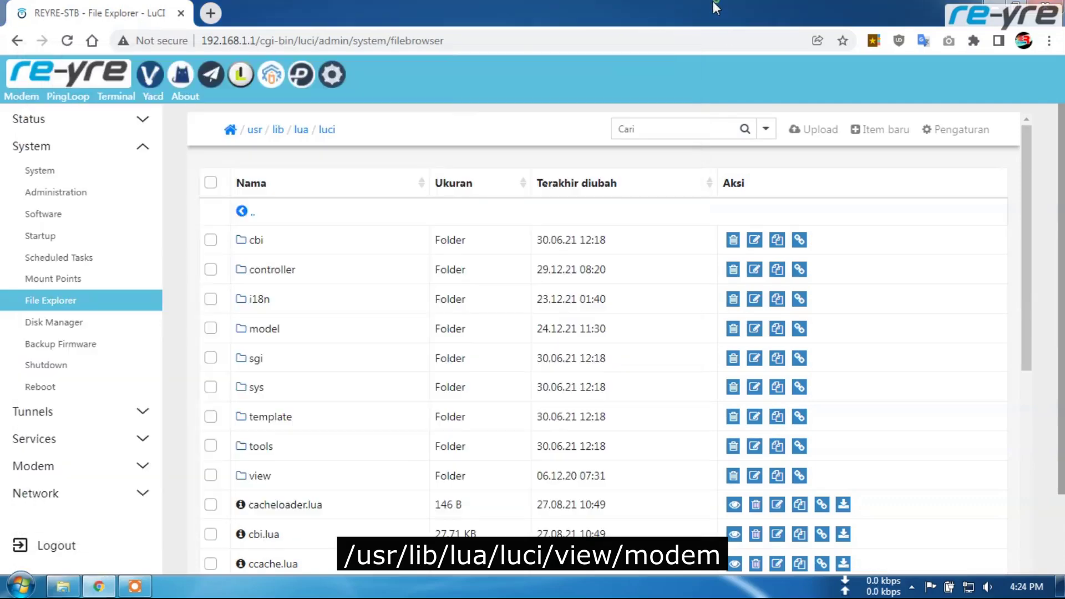
pyautogui.click(264, 478)
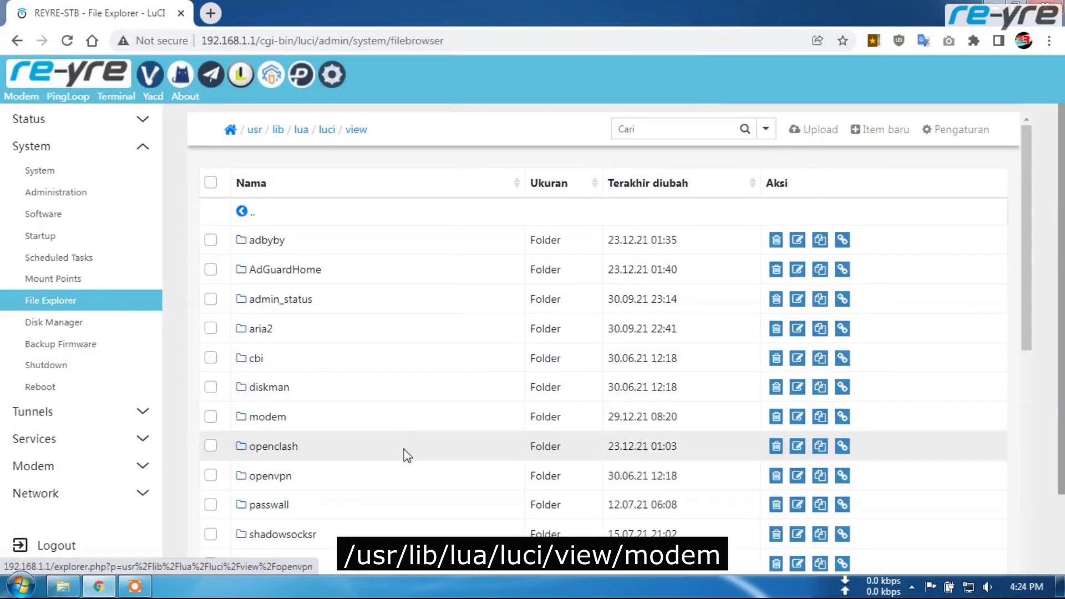
pyautogui.click(268, 417)
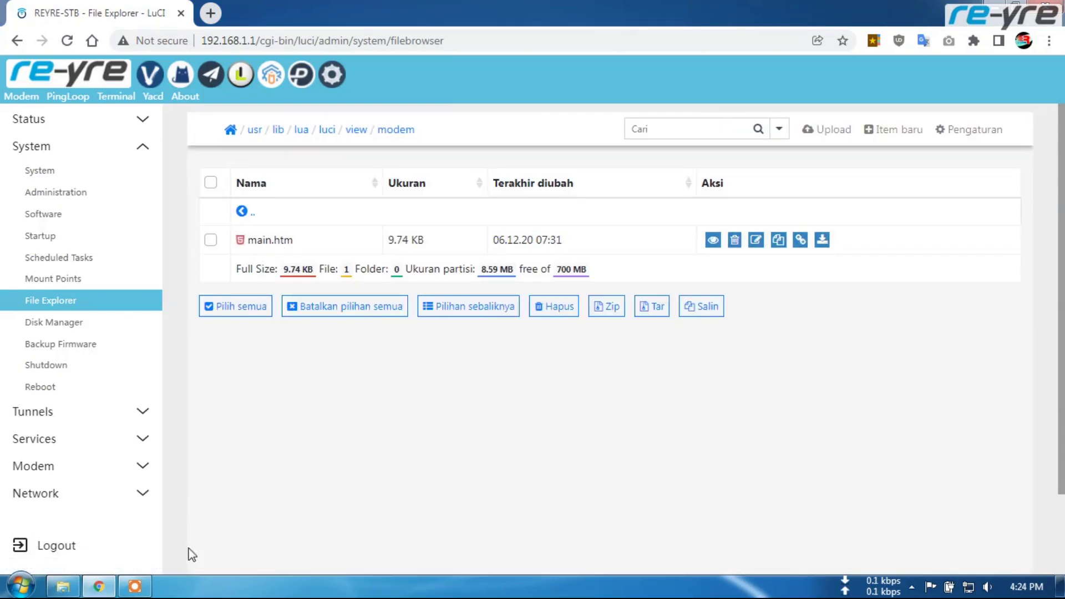
# Step: Upload main.htm from the computer's lib-lua-luci-view-modem folder to the router's /usr/lib/lua/luci/view/modem folder
pyautogui.click(63, 586)
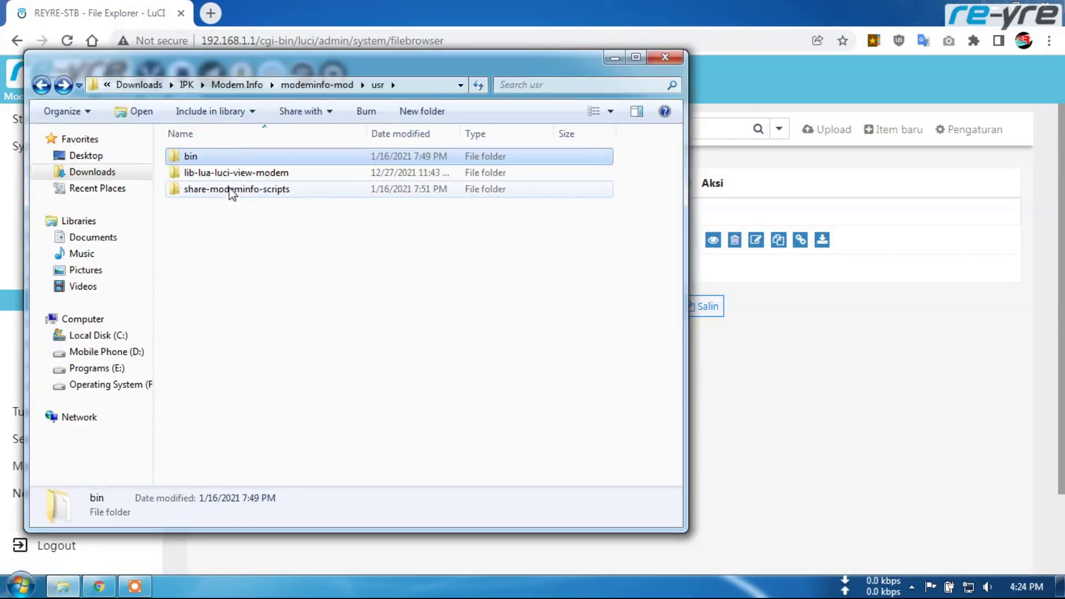
pyautogui.doubleClick(224, 177)
pyautogui.click(202, 161)
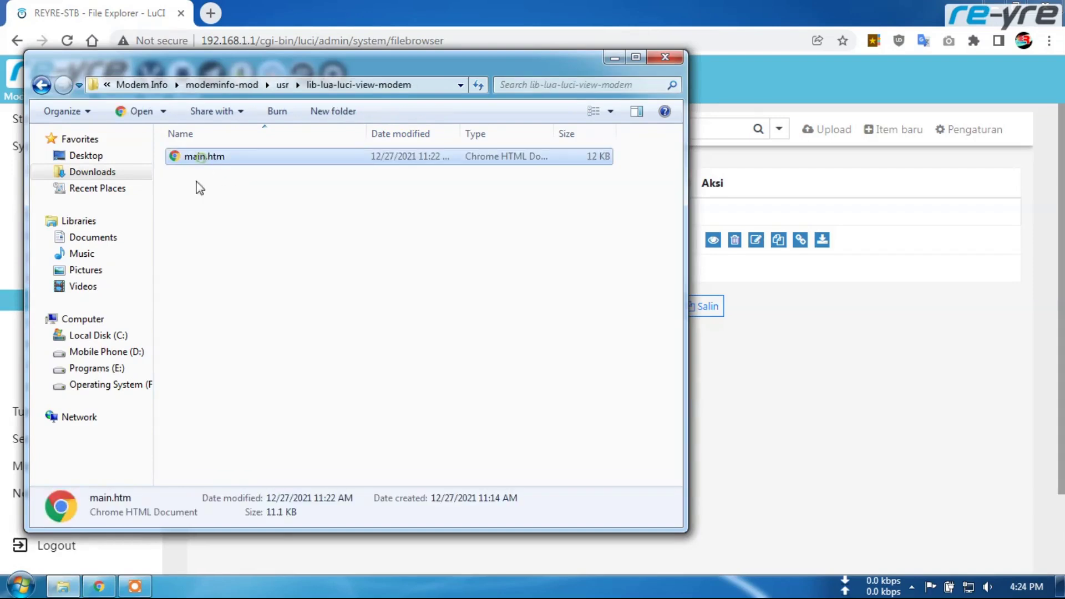
pyautogui.click(833, 131)
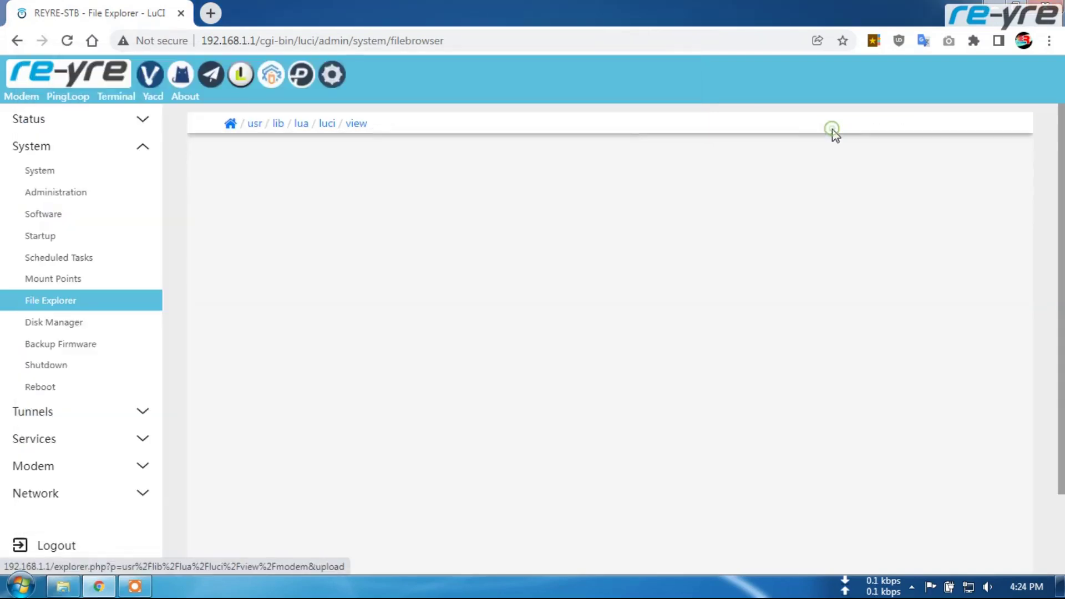
pyautogui.click(63, 587)
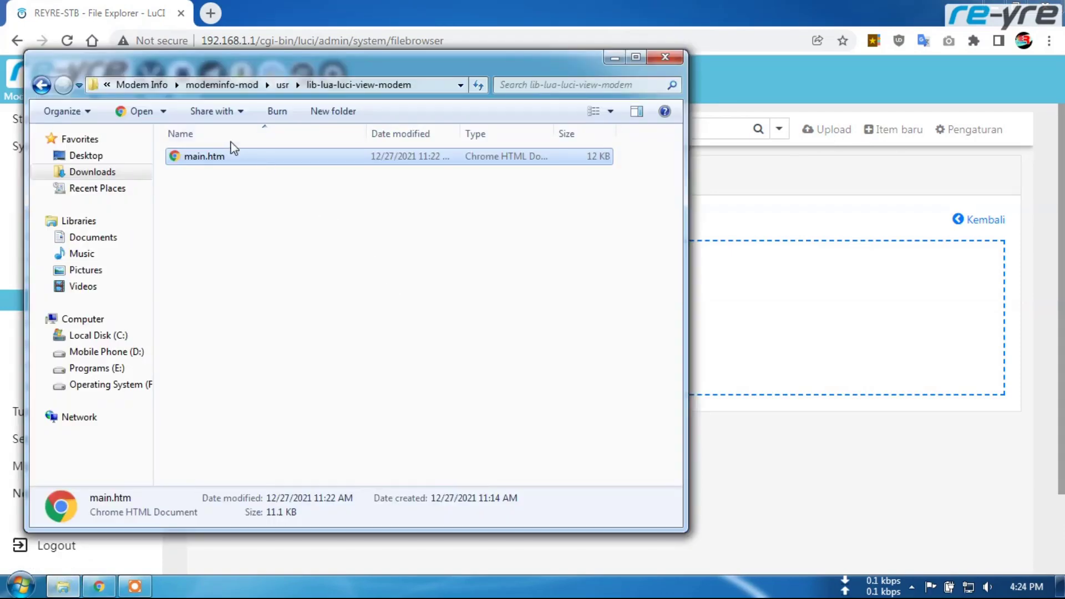
pyautogui.moveTo(204, 163); pyautogui.dragTo(800, 382)
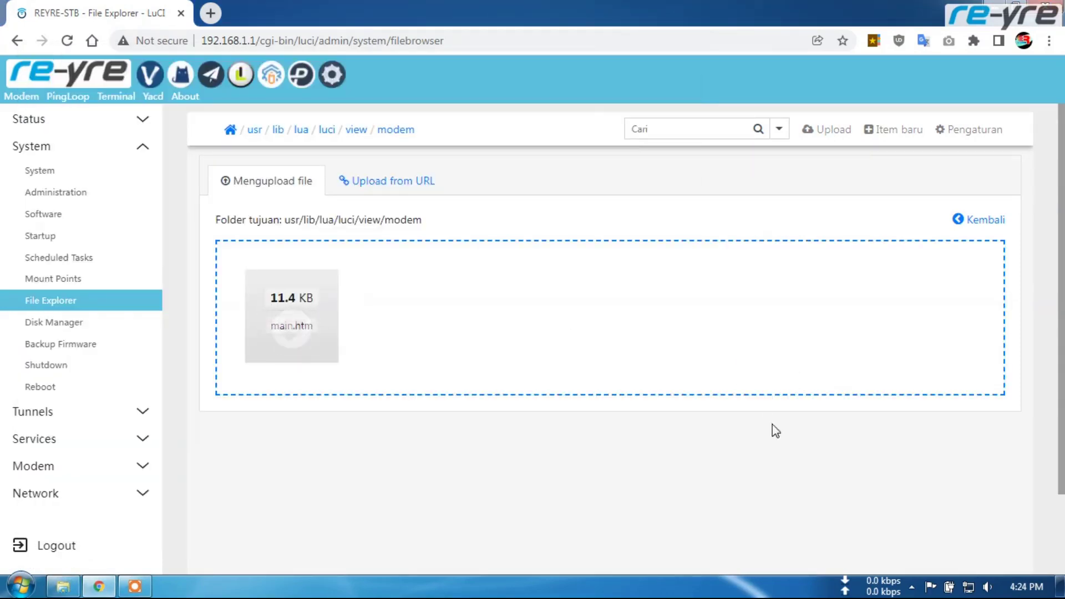
# Step: Go back to the computer's modeminfo-mod/usr folder and browse the router's file explorer to /usr/share/modeminfo/scripts
pyautogui.click(62, 586)
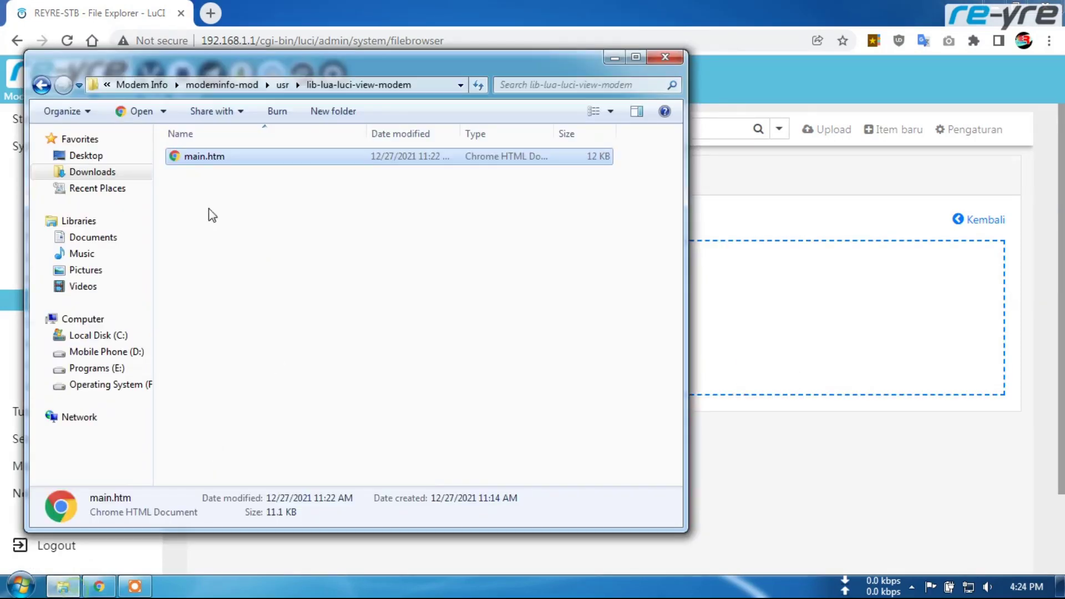
pyautogui.click(42, 85)
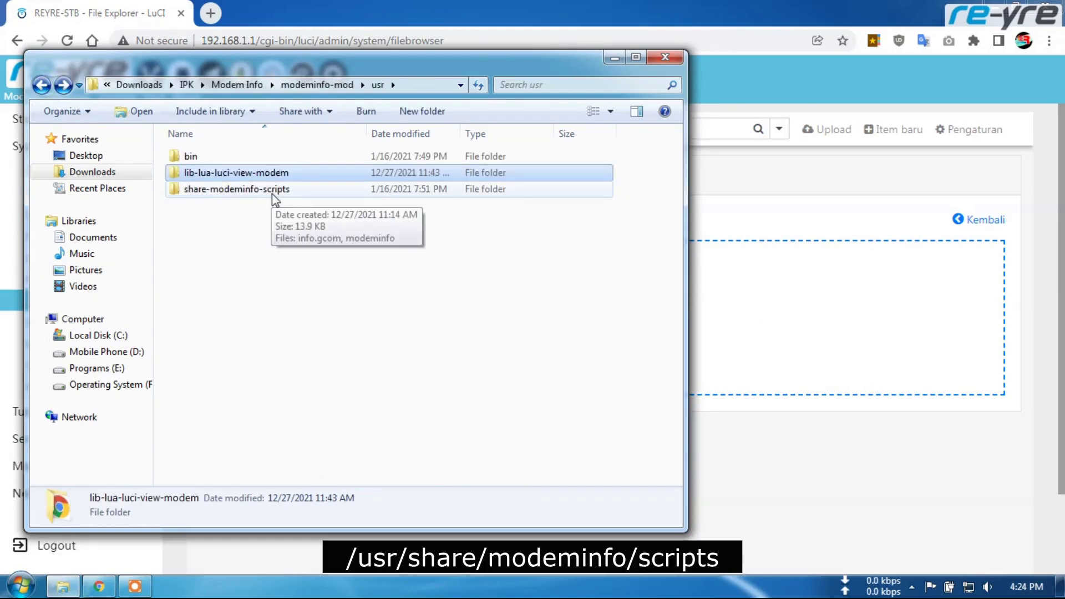
pyautogui.click(768, 461)
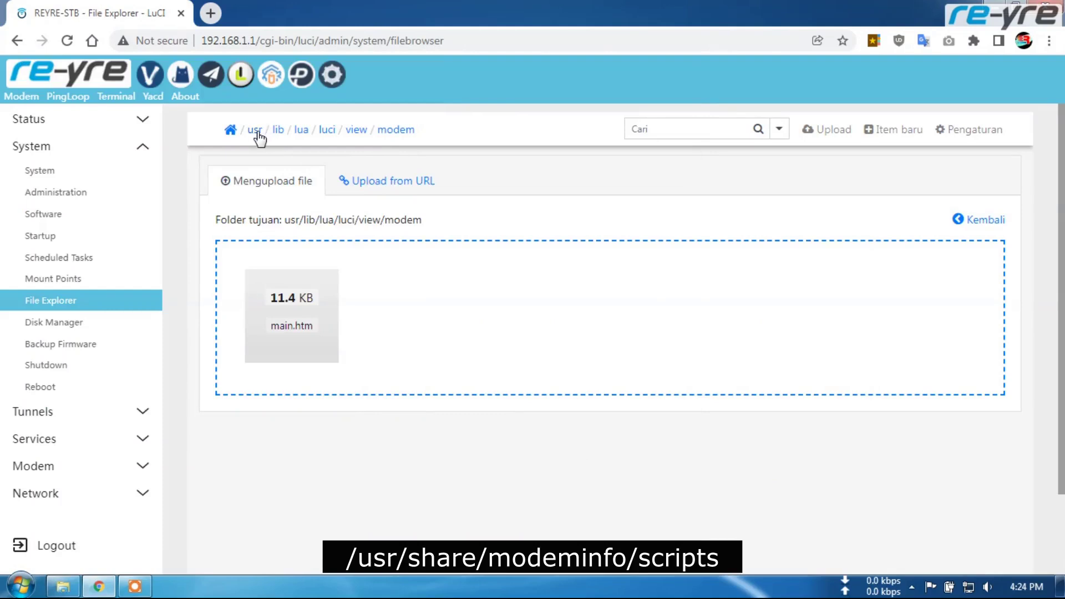
pyautogui.click(255, 131)
pyautogui.click(259, 418)
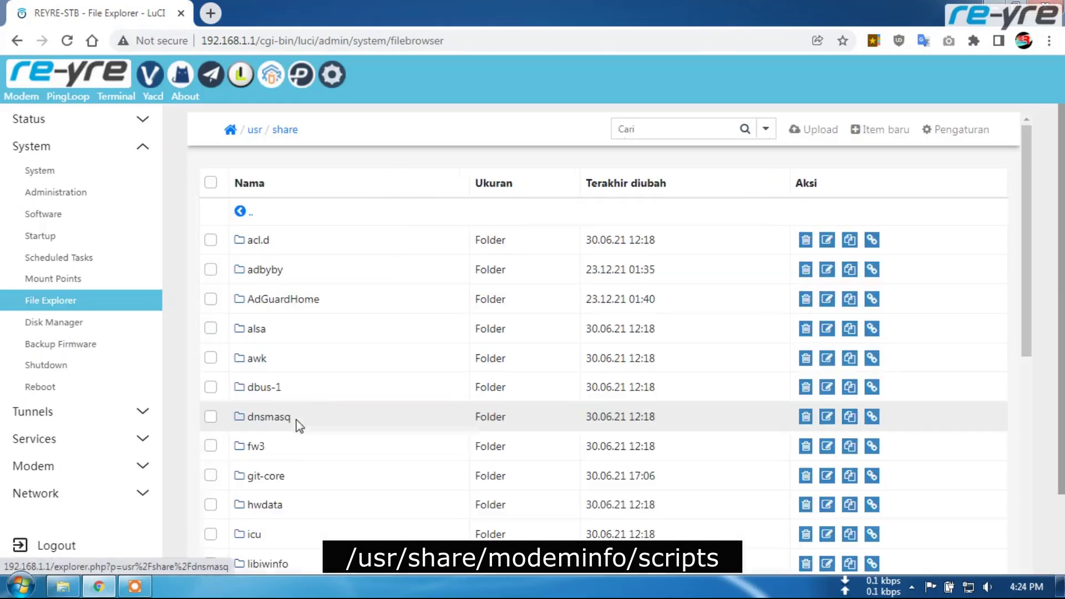
pyautogui.scroll(-2, 312, 371)
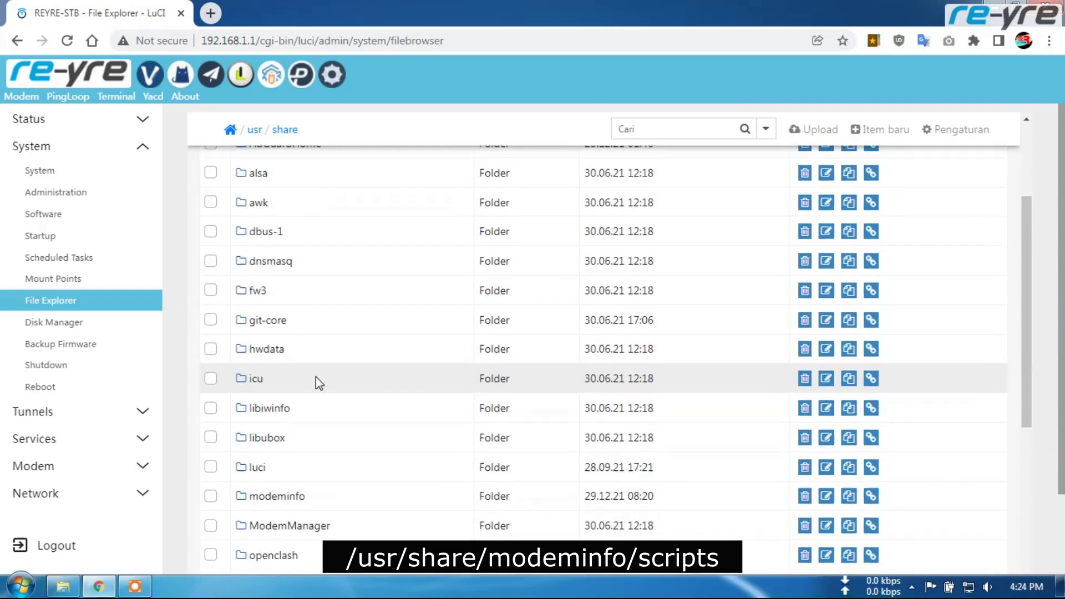
pyautogui.click(277, 497)
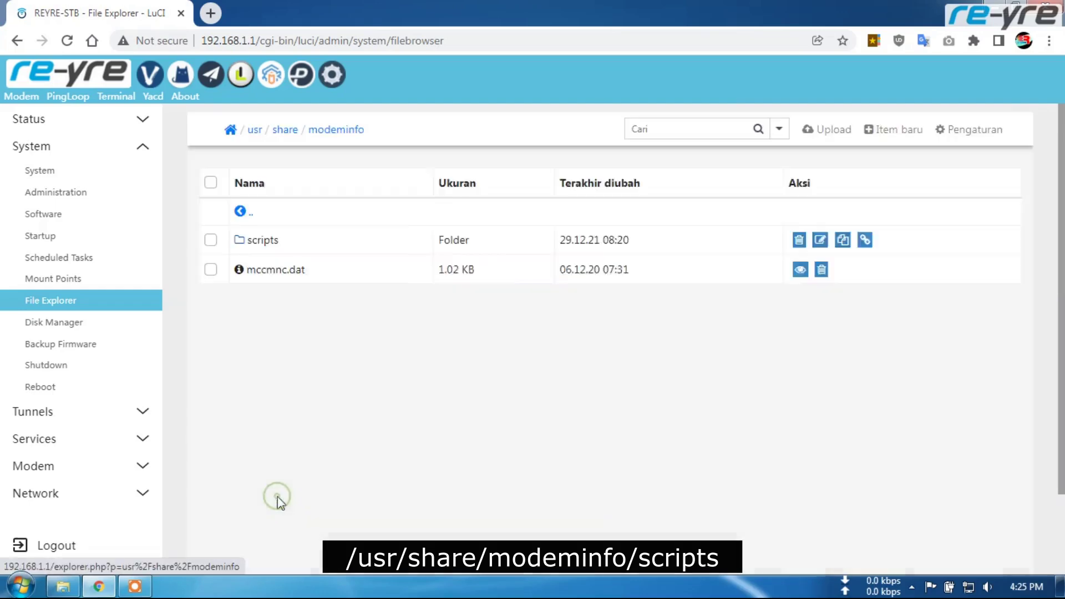
pyautogui.click(258, 241)
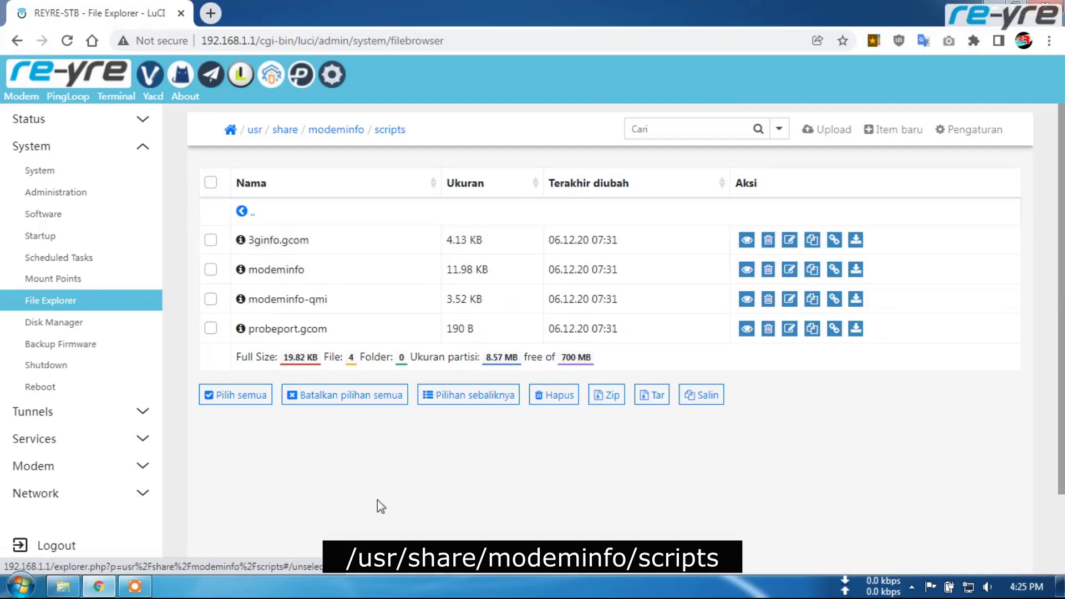
# Step: Upload info.gcom and modeminfo from the computer's share-modeminfo-scripts folder to the router's /usr/share/modeminfo/scripts folder
pyautogui.click(835, 131)
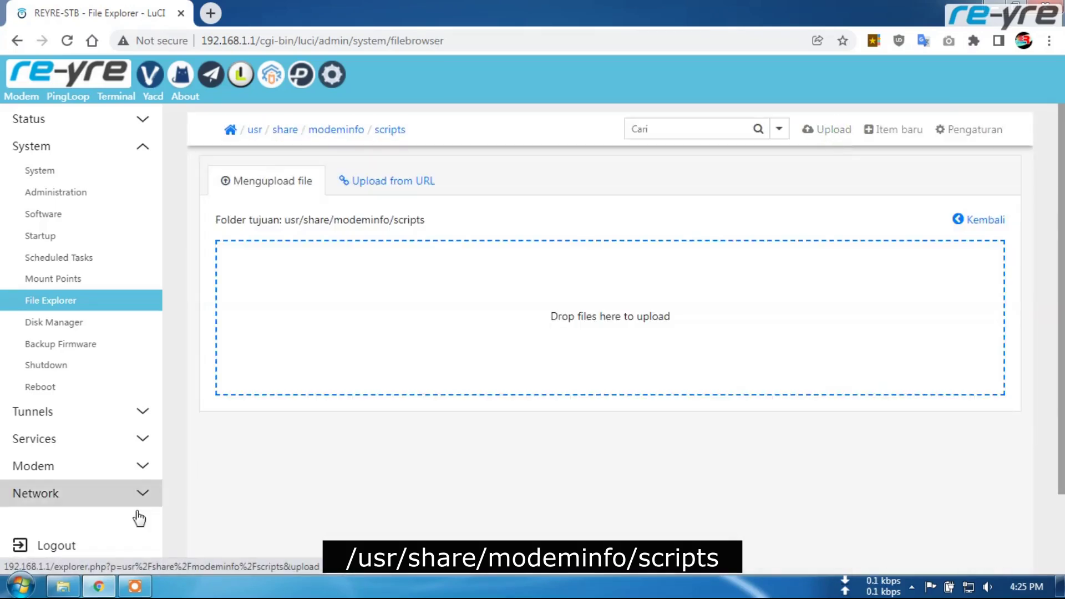
pyautogui.click(62, 586)
pyautogui.doubleClick(242, 191)
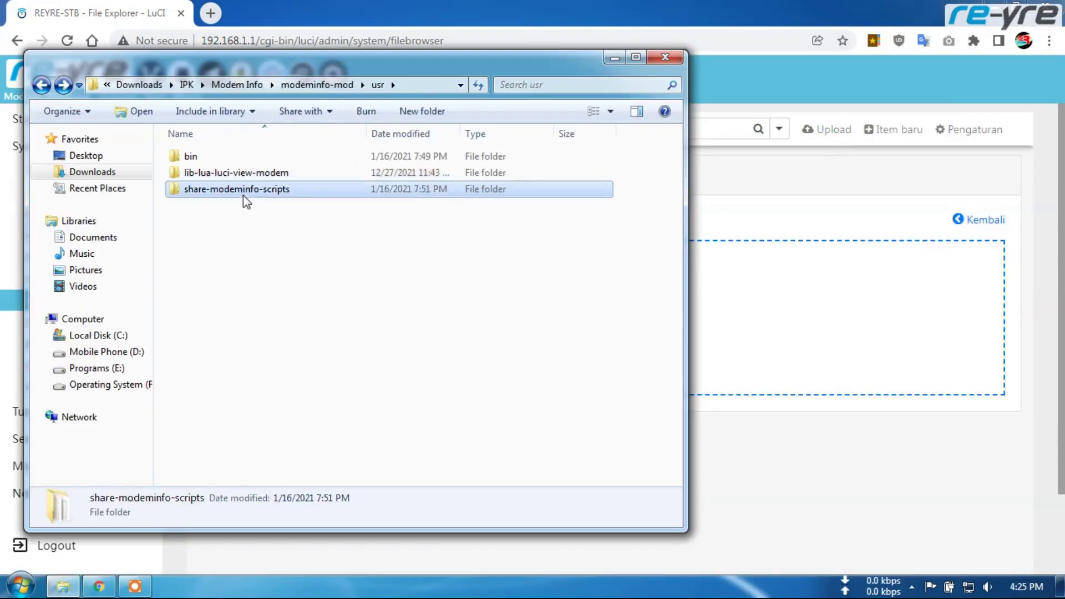
pyautogui.moveTo(262, 210); pyautogui.dragTo(867, 354)
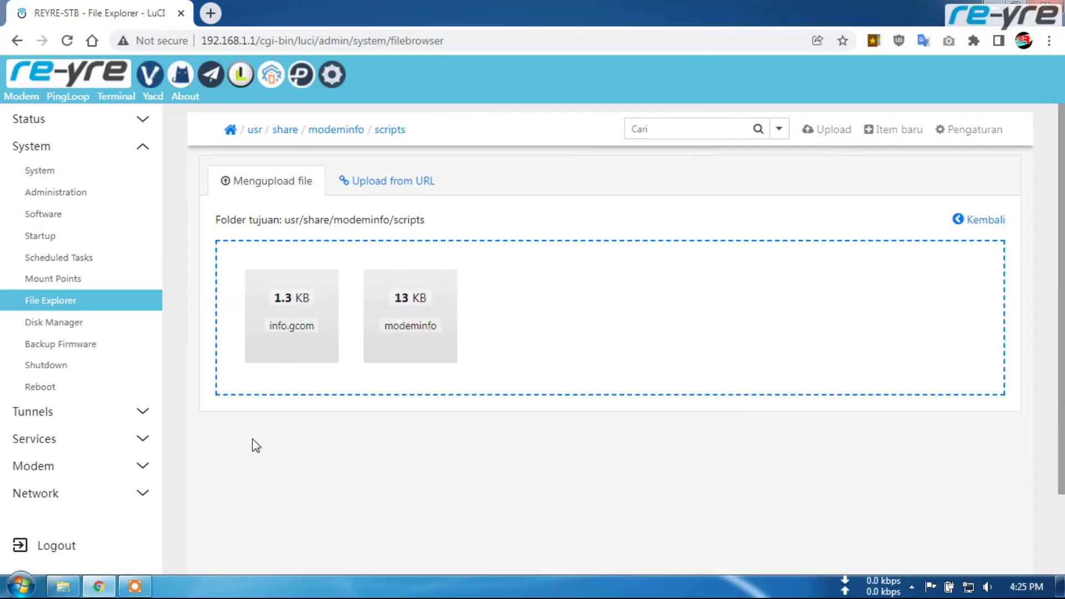
# Step: Check the mobile network details on the Modem overview page and release the router's RAM
pyautogui.click(151, 471)
pyautogui.click(66, 472)
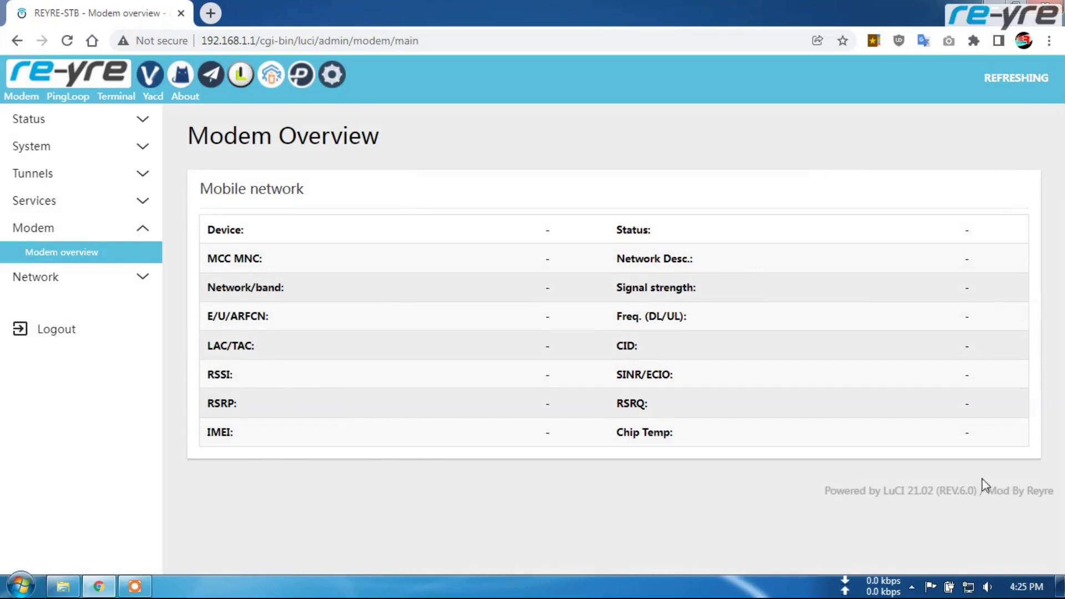
pyautogui.click(145, 122)
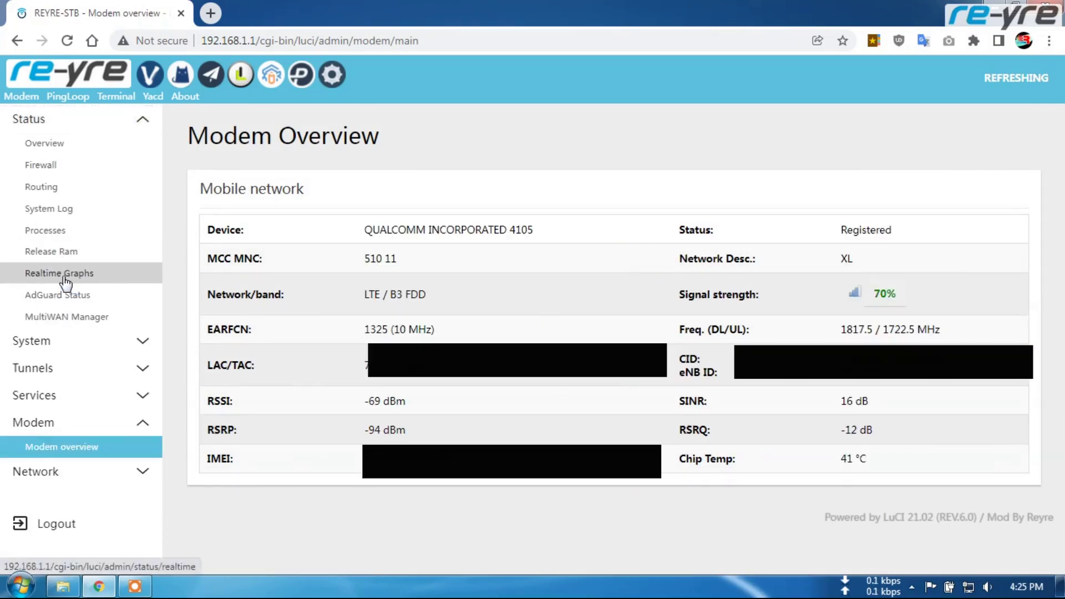
pyautogui.click(70, 253)
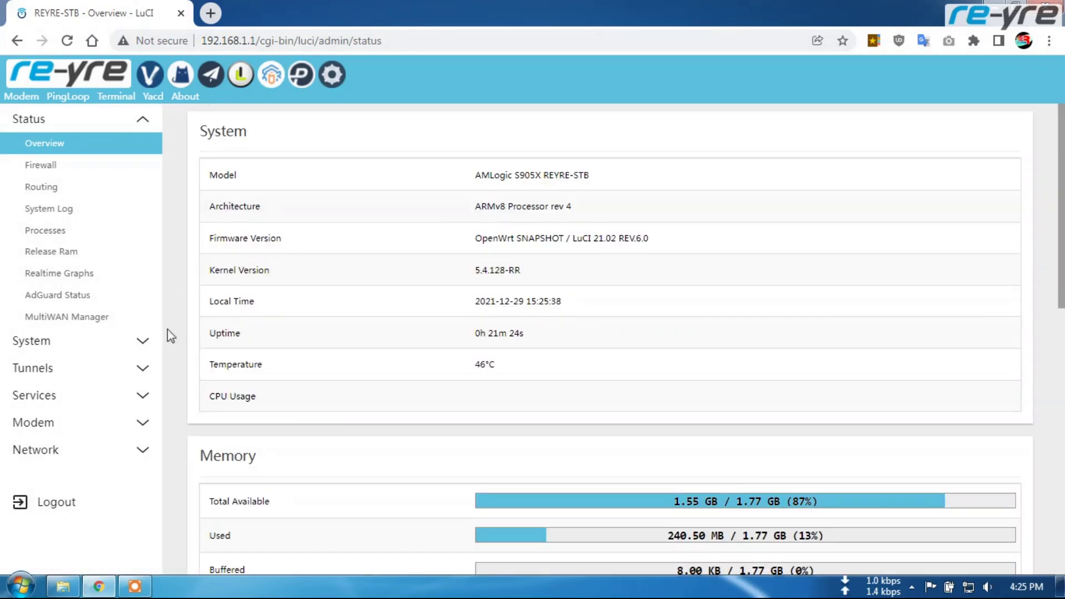
# Step: Clear Chrome's browsing history, download history and cached images and files for all time, and recheck the Modem overview page
pyautogui.click(146, 424)
pyautogui.click(62, 452)
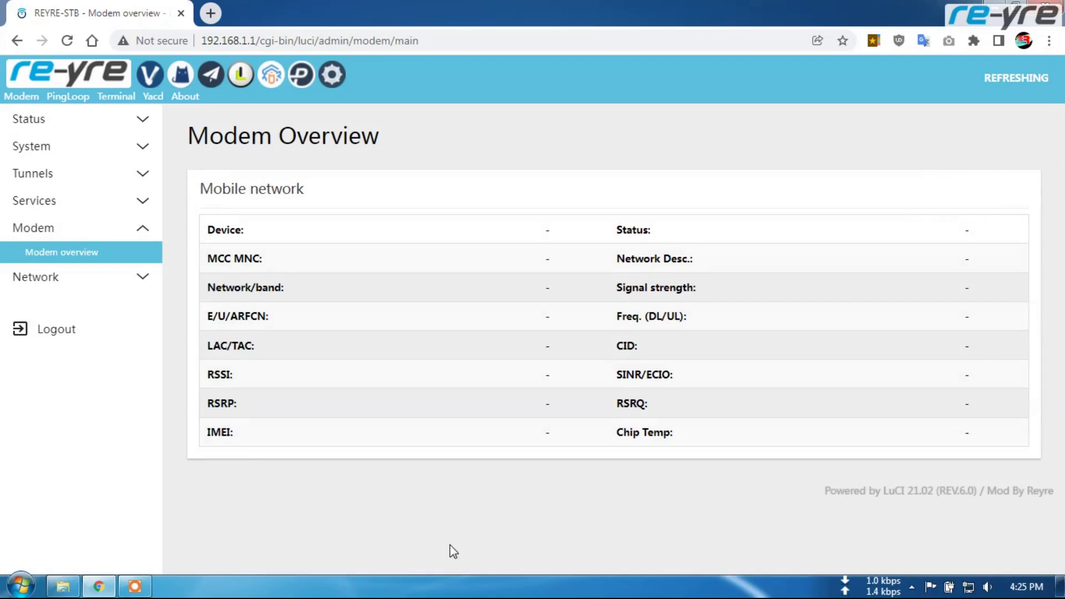
pyautogui.hotkey('ctrl', 'shift', 'Delete')
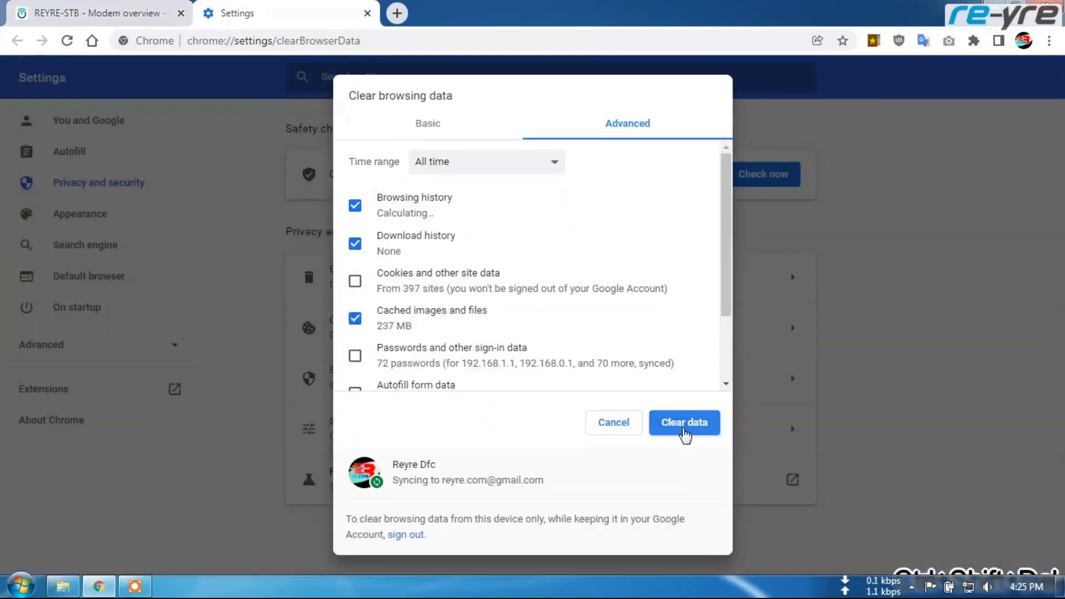
pyautogui.click(685, 424)
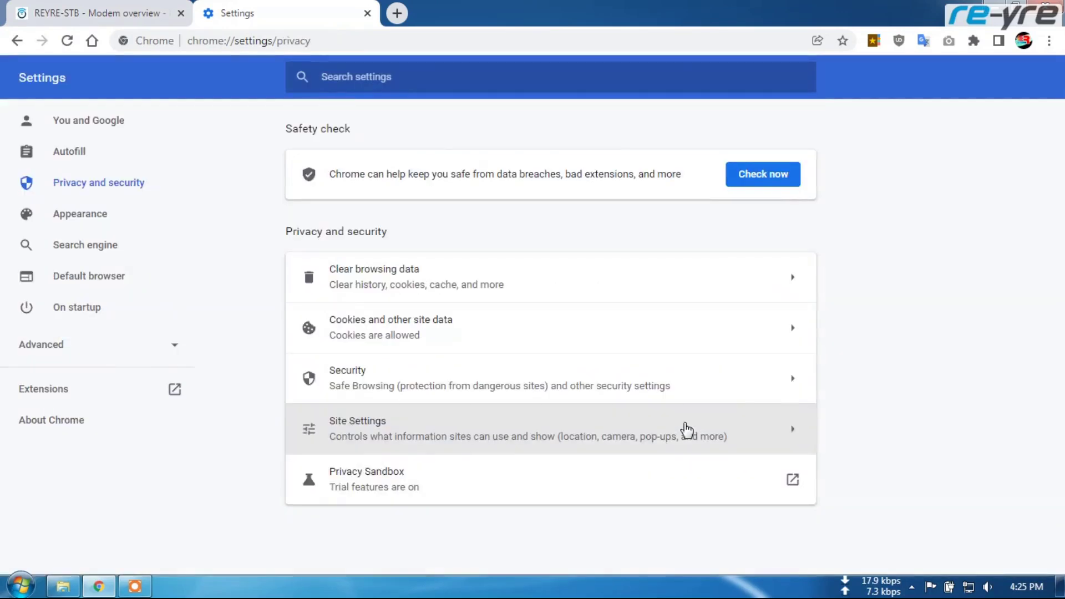
pyautogui.click(119, 12)
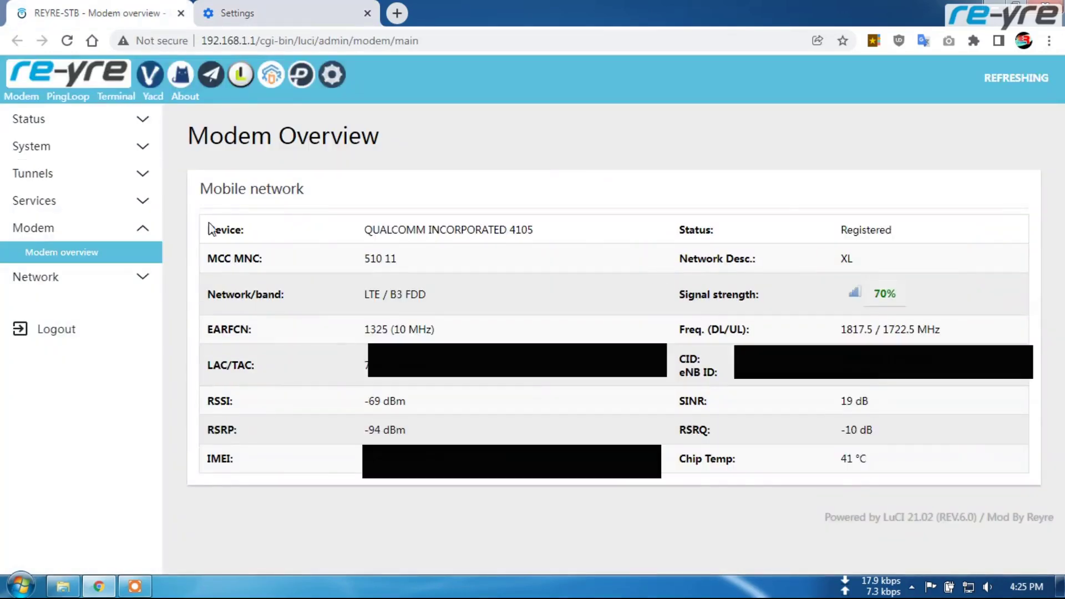
# Step: Reload the Modem overview, open the router interface in a new tab, close the old tab and recheck the Modem overview there
pyautogui.click(68, 40)
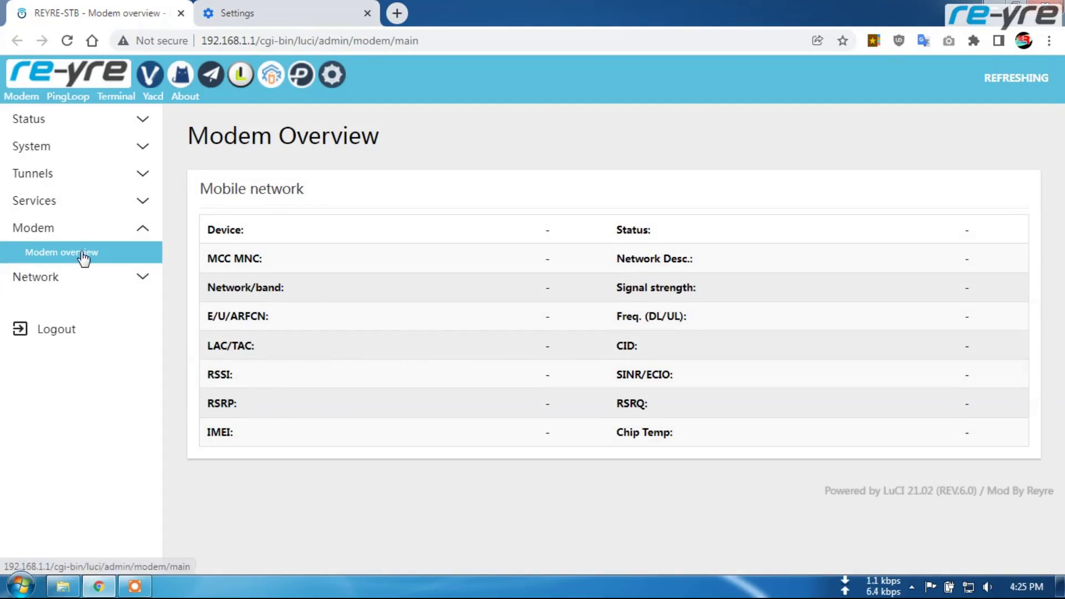
pyautogui.rightClick(65, 77)
pyautogui.click(81, 85)
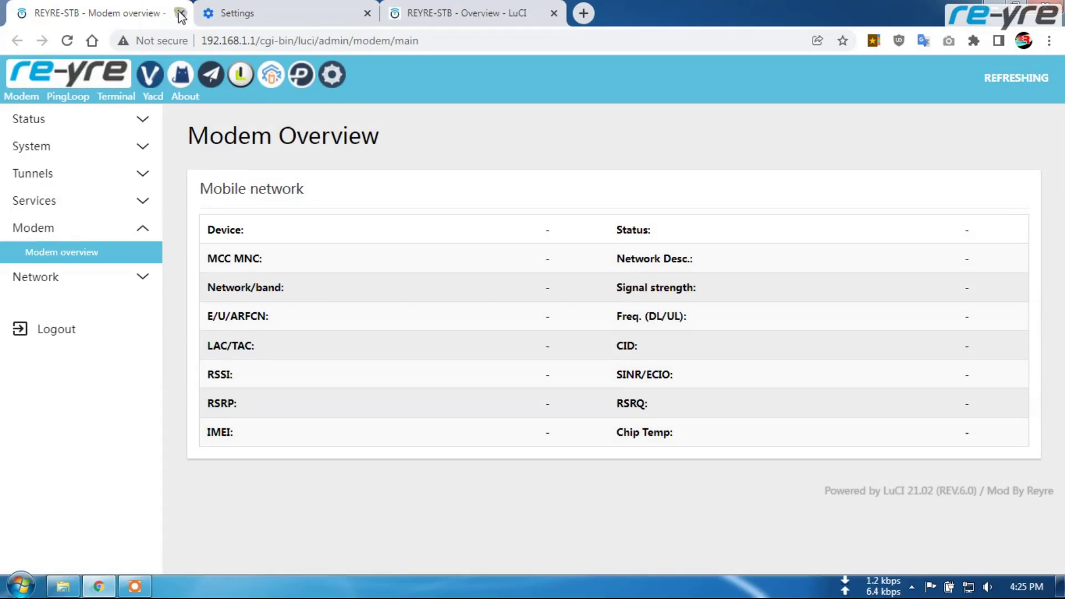
pyautogui.click(181, 12)
pyautogui.click(294, 13)
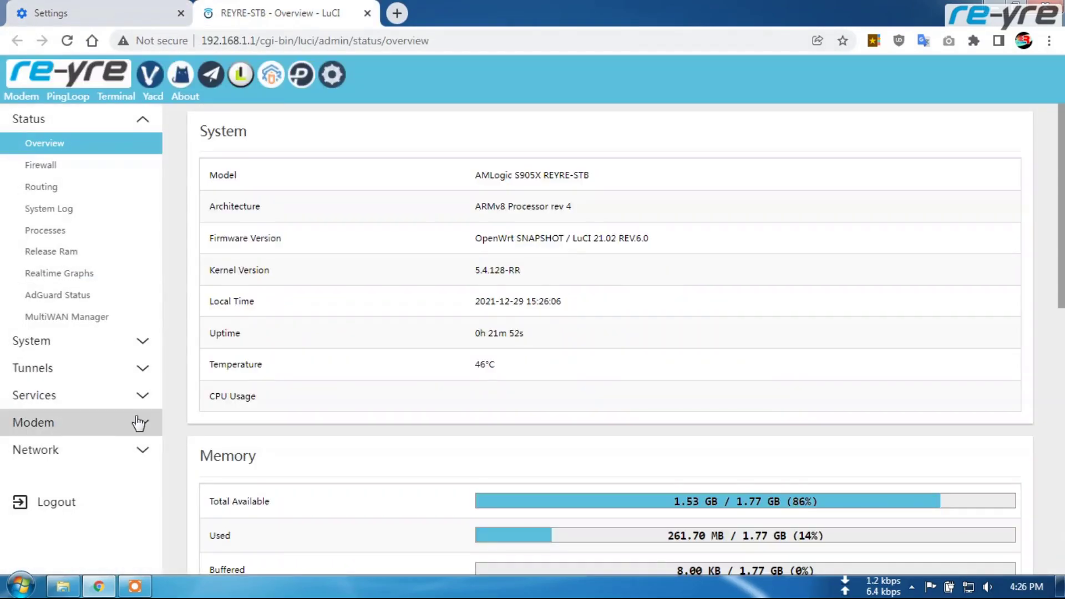
pyautogui.click(136, 417)
pyautogui.click(28, 447)
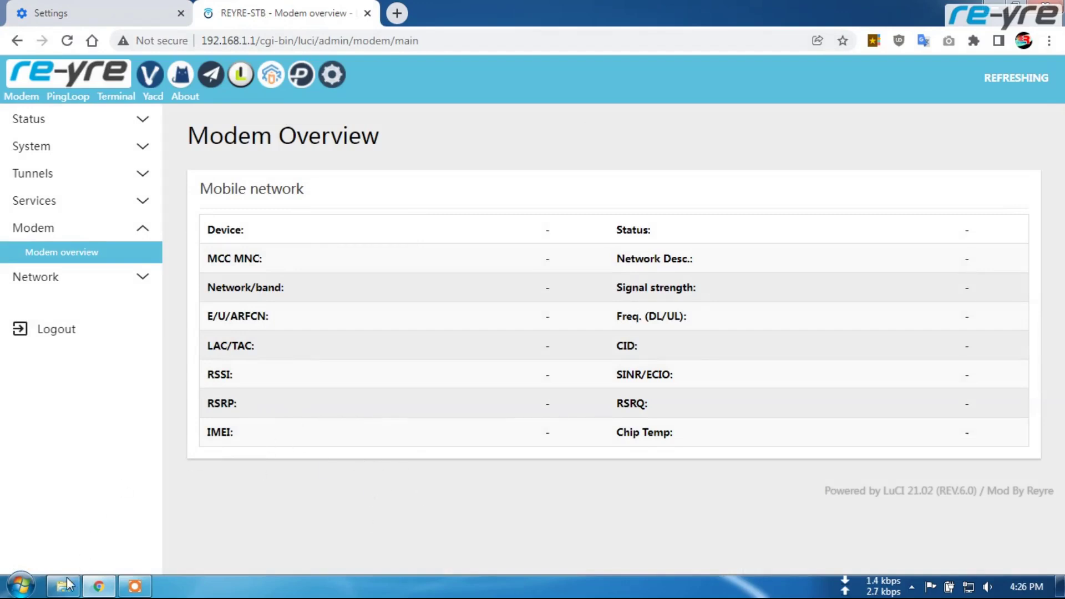
# Step: Review the bin, lib-lua-luci-view-modem and share-modeminfo-scripts folders in the computer's modeminfo-mod/usr folder, then return to the Modem overview page
pyautogui.click(71, 581)
pyautogui.moveTo(407, 65); pyautogui.dragTo(549, 101)
pyautogui.click(178, 113)
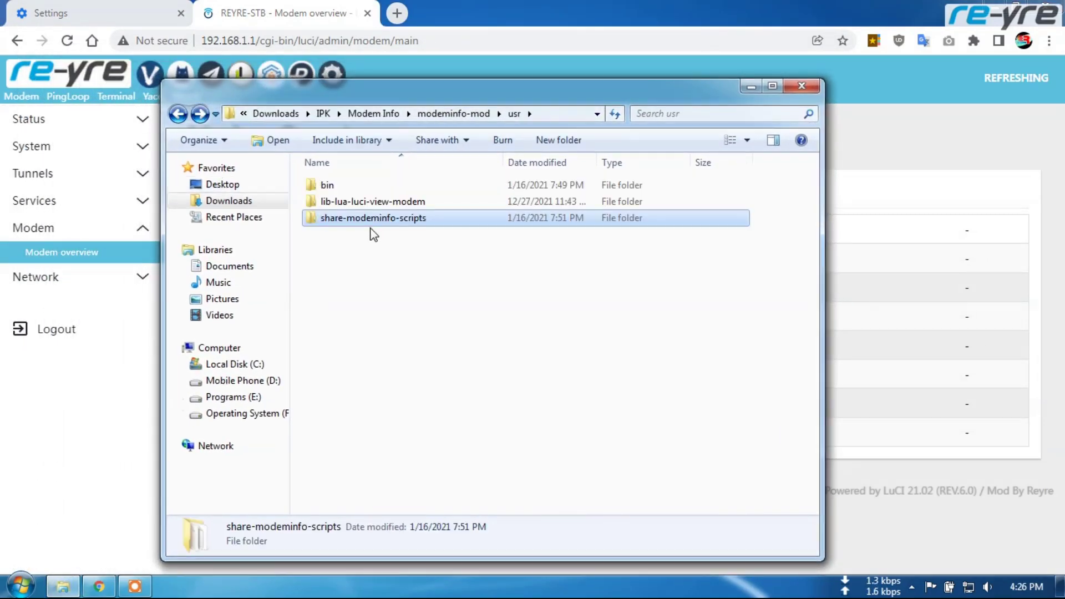
pyautogui.click(337, 189)
pyautogui.click(401, 203)
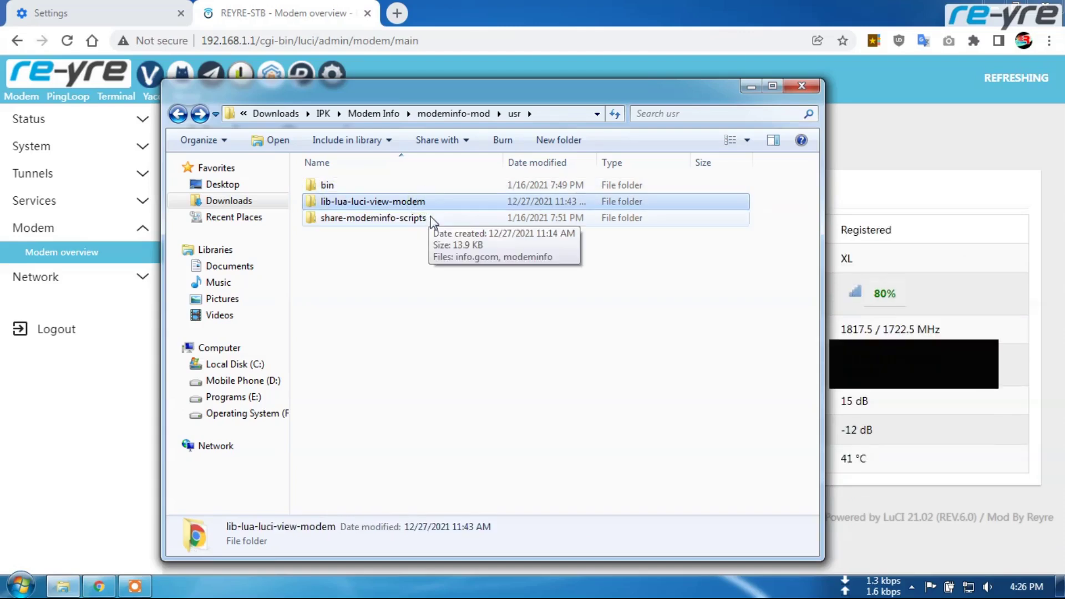
pyautogui.click(404, 218)
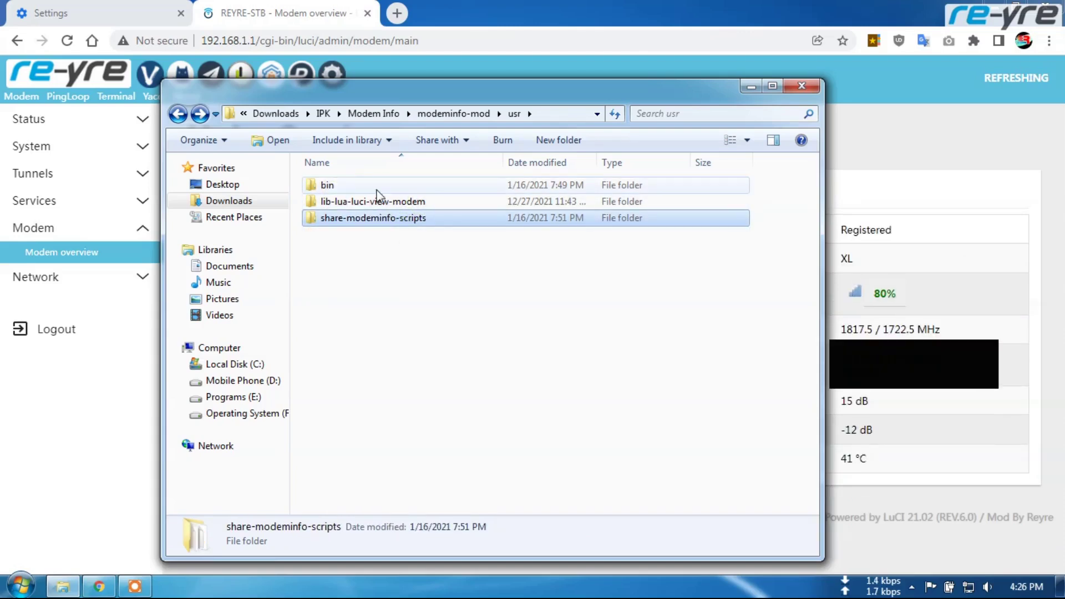
pyautogui.click(361, 184)
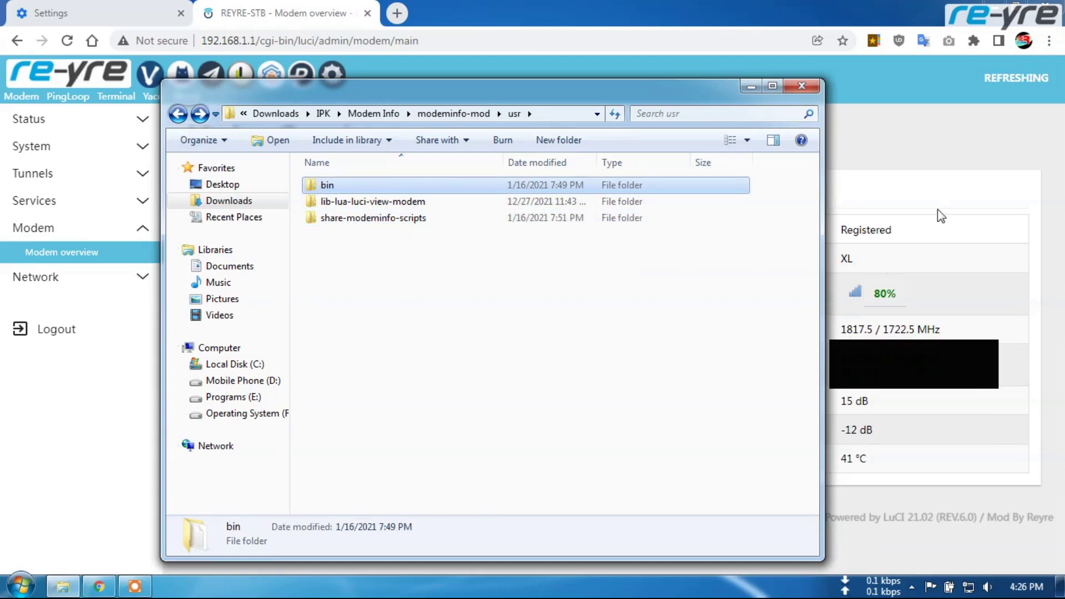
pyautogui.click(951, 168)
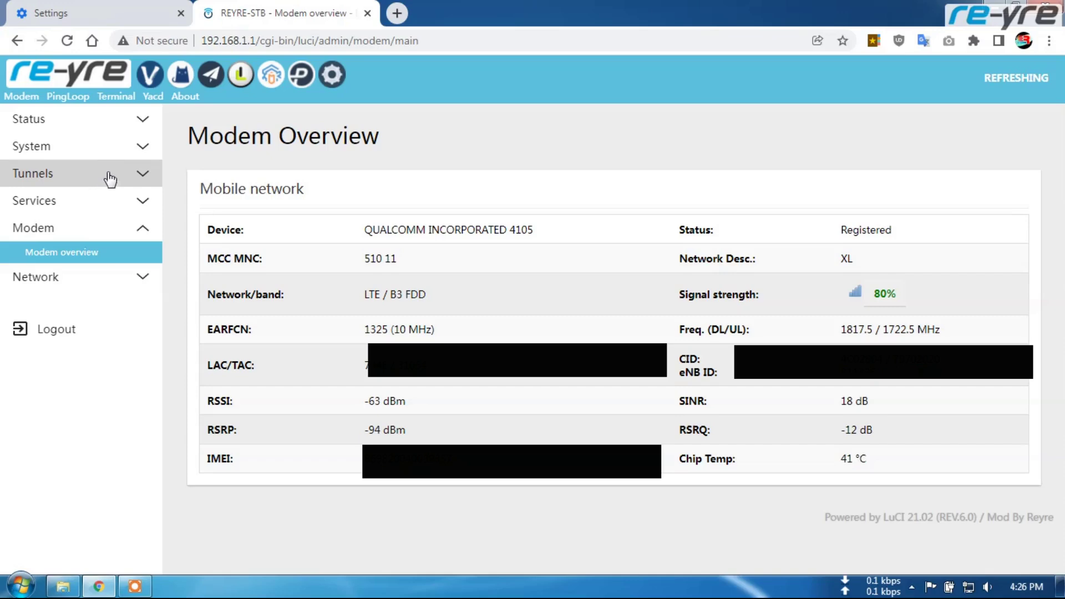
# Step: Browse the router's file explorer to the /usr/lib/lua/luci/view/modem folder
pyautogui.click(108, 149)
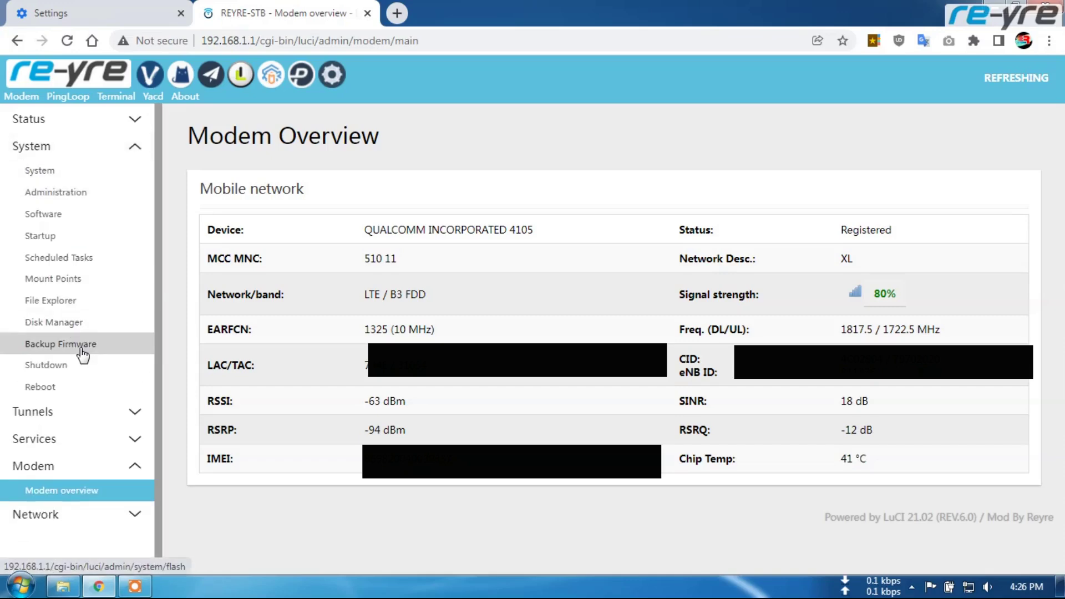
pyautogui.click(71, 302)
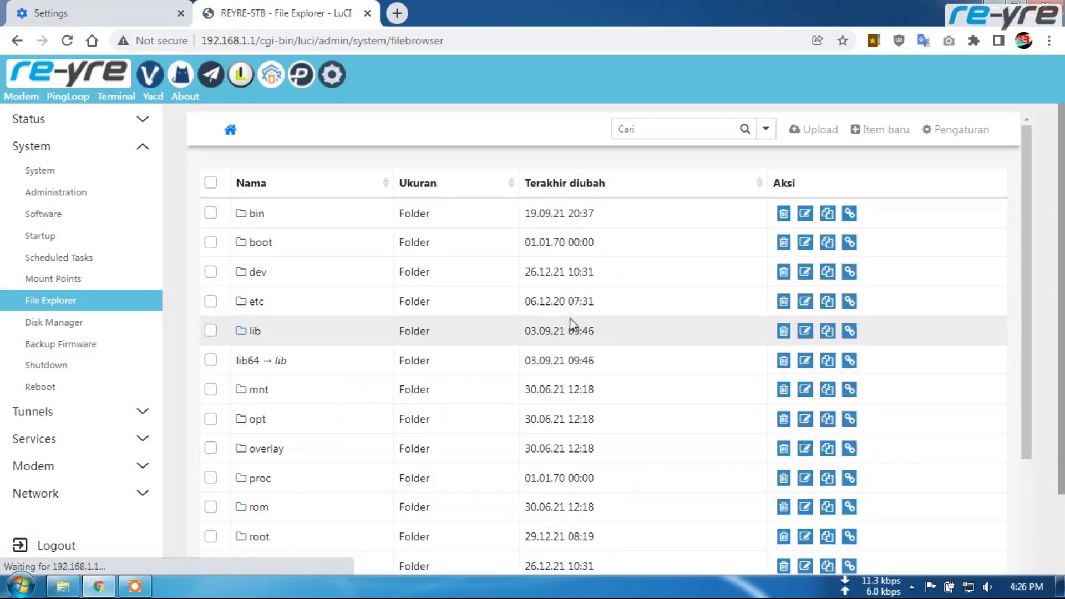
pyautogui.scroll(-4, 582, 333)
pyautogui.scroll(2, 374, 374)
pyautogui.scroll(-2, 375, 374)
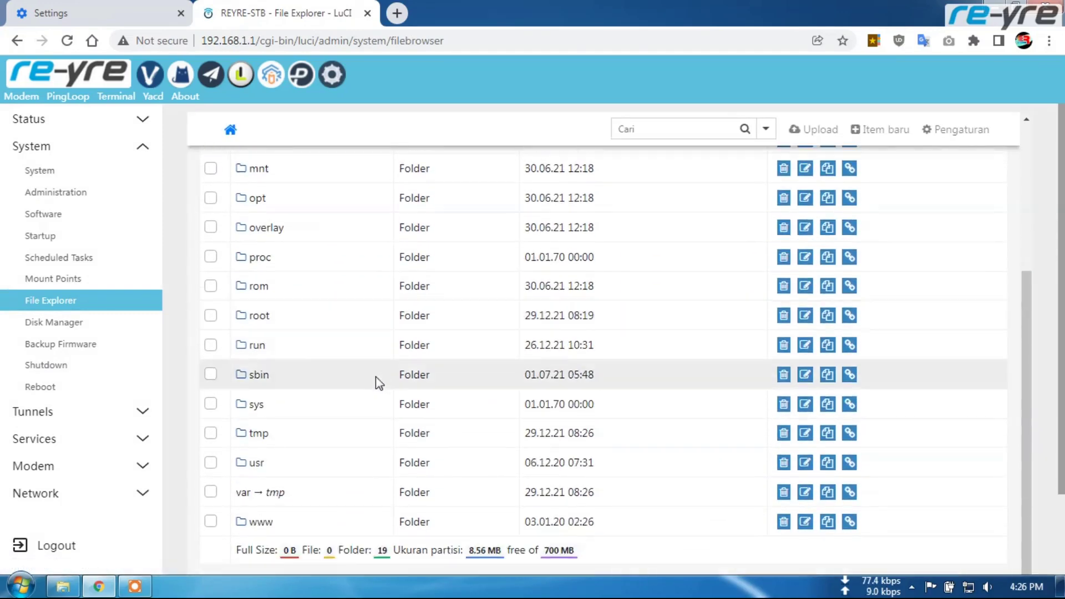
pyautogui.click(258, 464)
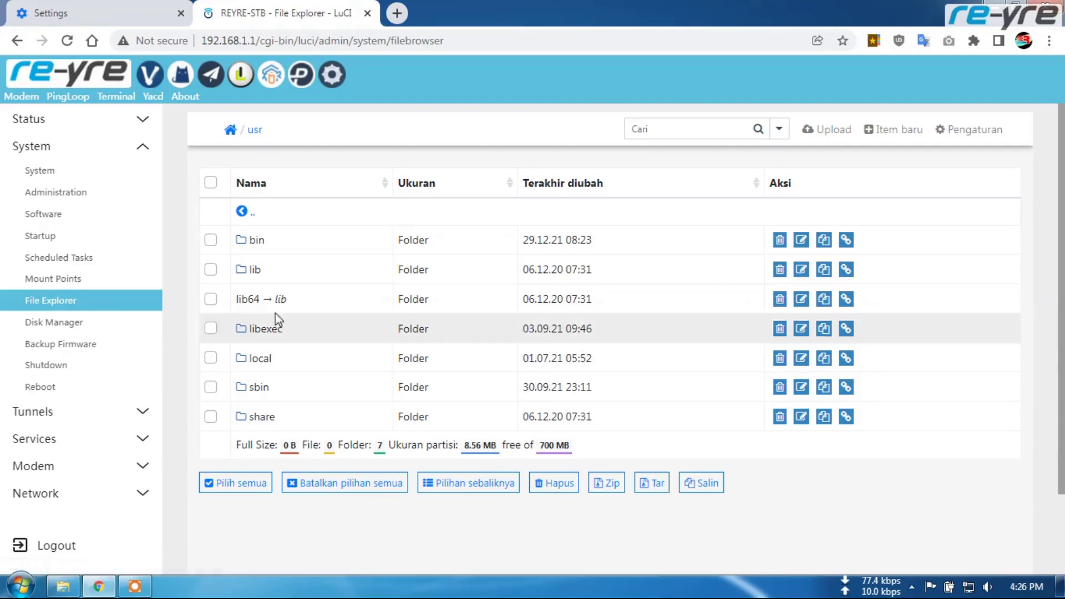
pyautogui.click(263, 273)
pyautogui.scroll(-2, 298, 468)
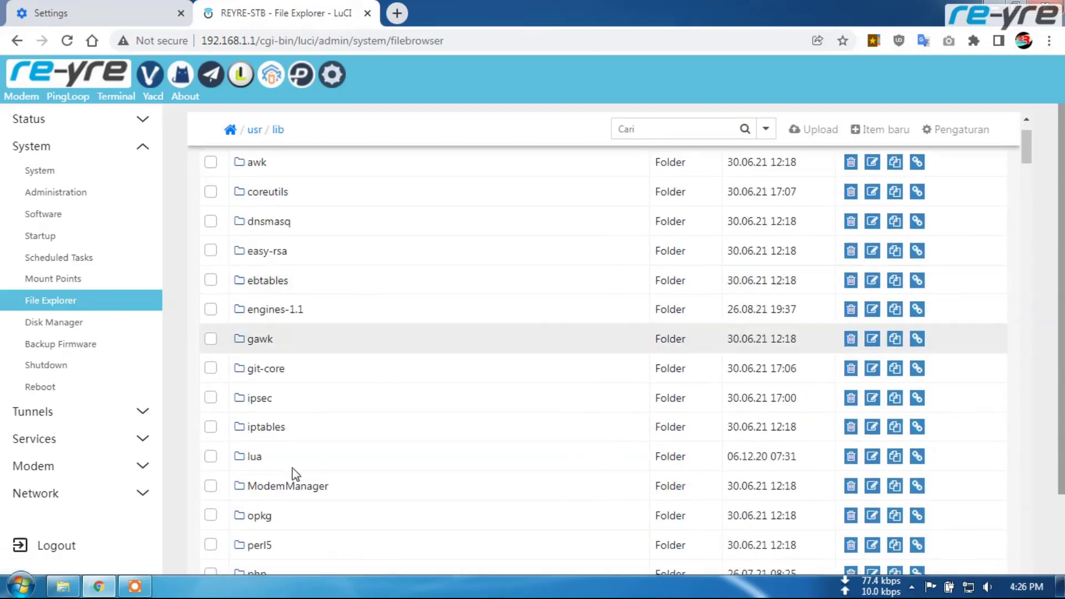
pyautogui.click(259, 465)
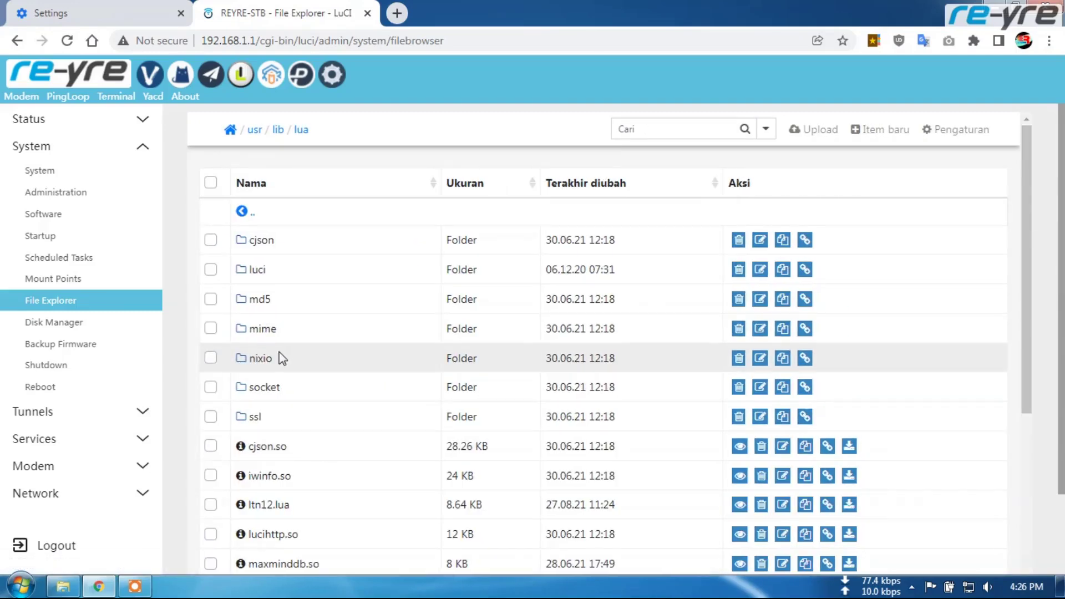
pyautogui.click(256, 272)
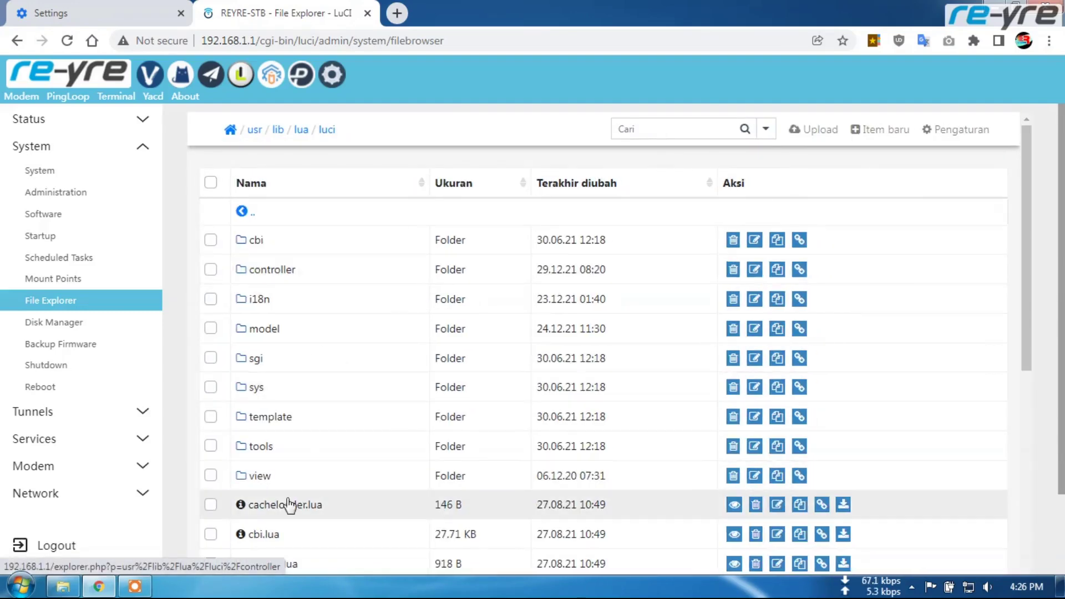
pyautogui.click(263, 477)
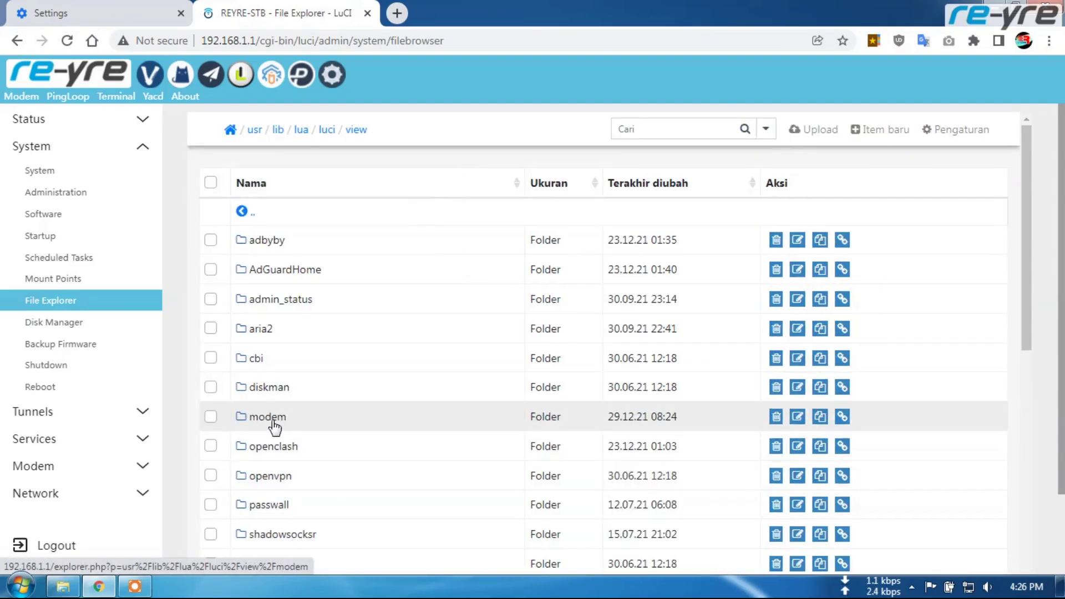
pyautogui.click(271, 419)
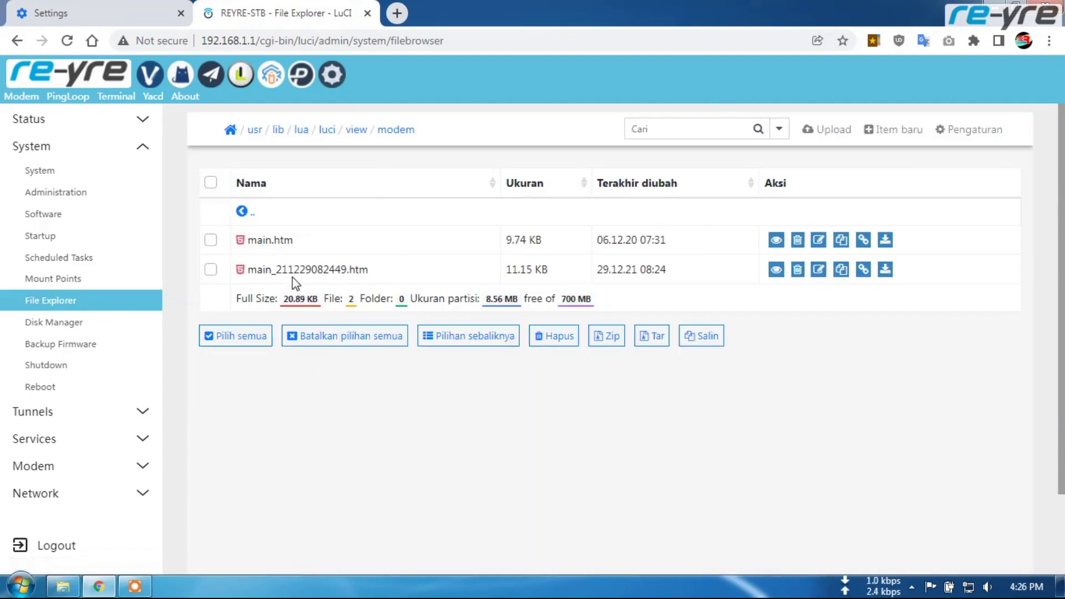
# Step: Inspect the code of main.htm from beginning to end and return to the router's modem view folder
pyautogui.click(254, 239)
pyautogui.scroll(-8, 398, 361)
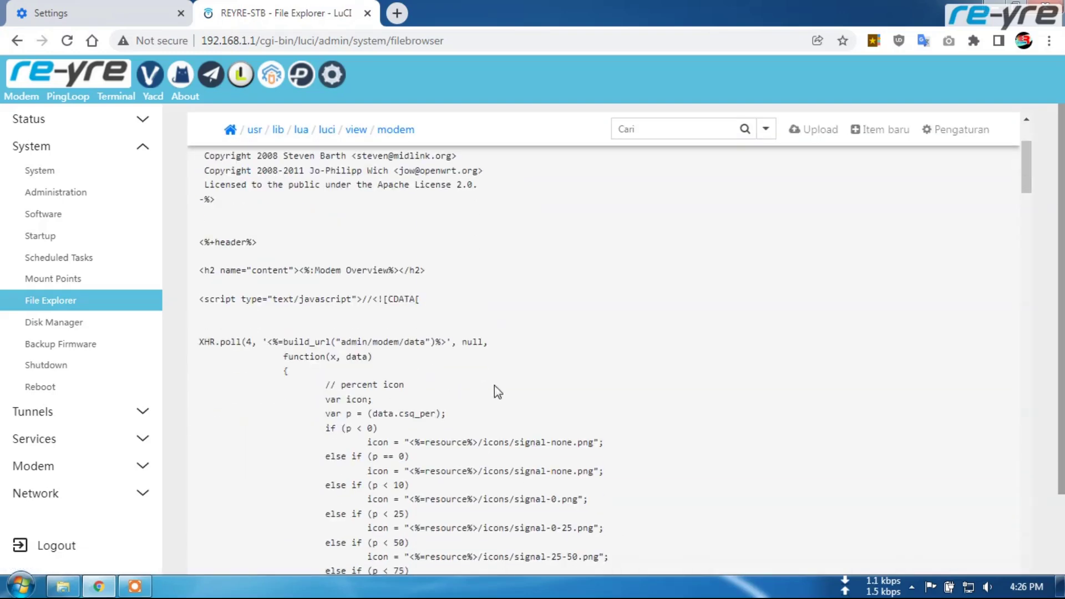
pyautogui.moveTo(1029, 216); pyautogui.dragTo(1034, 592)
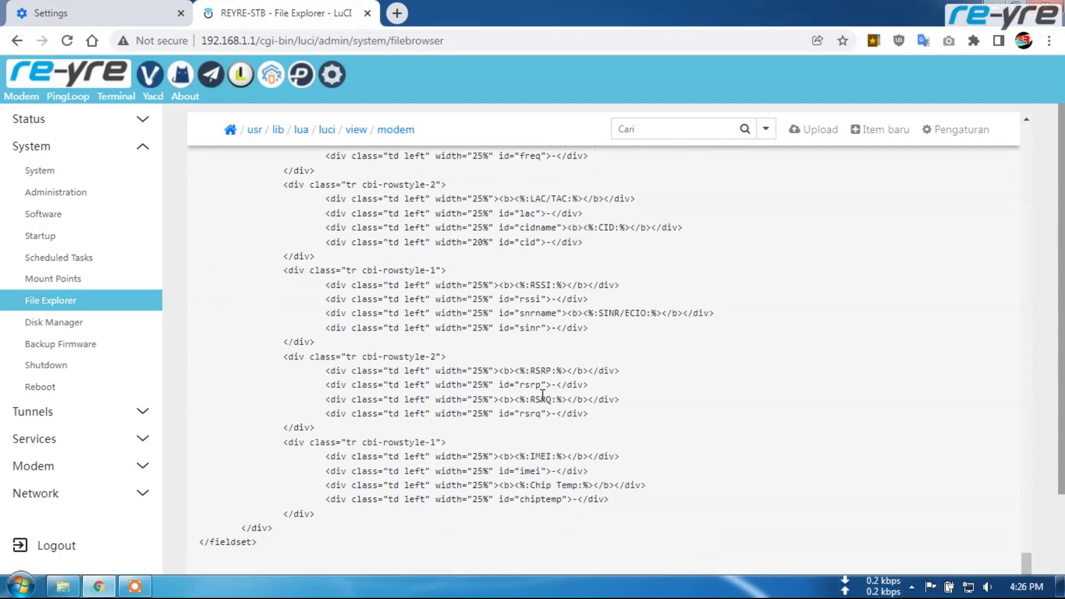
pyautogui.moveTo(1023, 570); pyautogui.dragTo(638, 174)
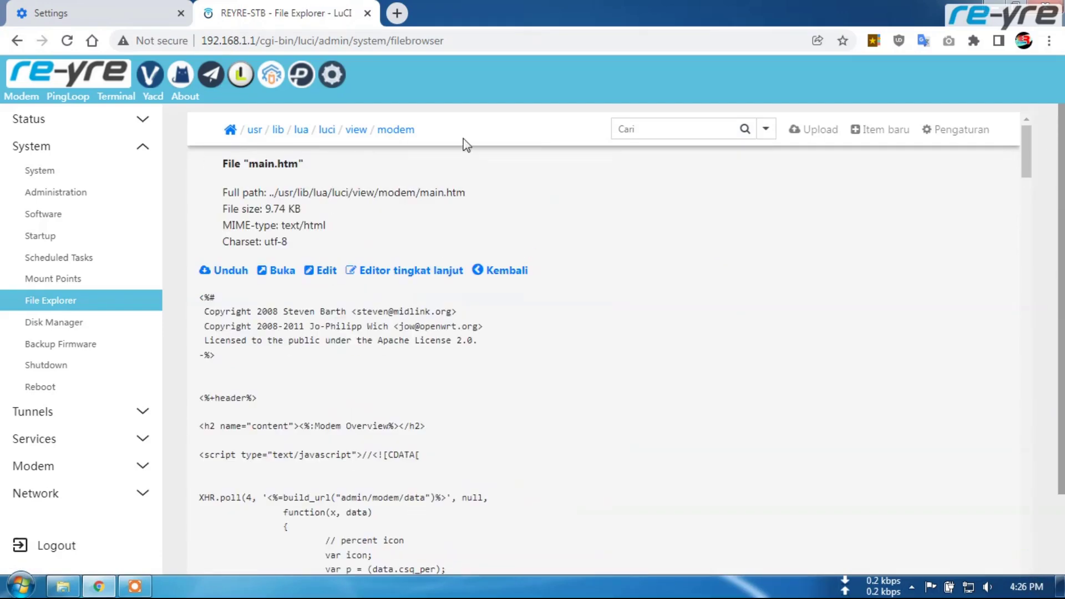
pyautogui.click(357, 130)
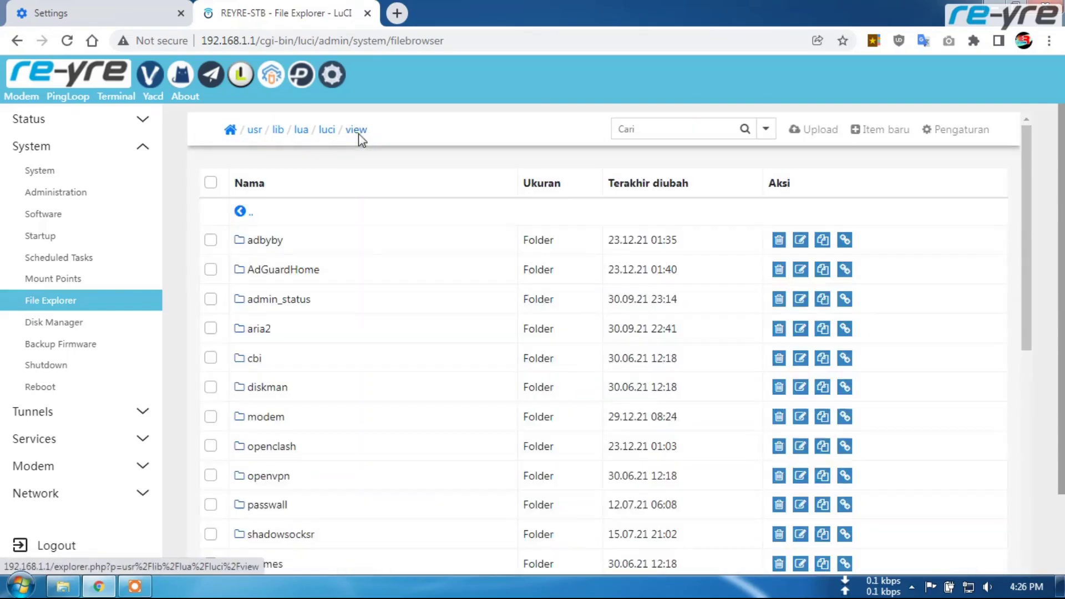
pyautogui.scroll(-5, 368, 280)
pyautogui.scroll(2, 301, 325)
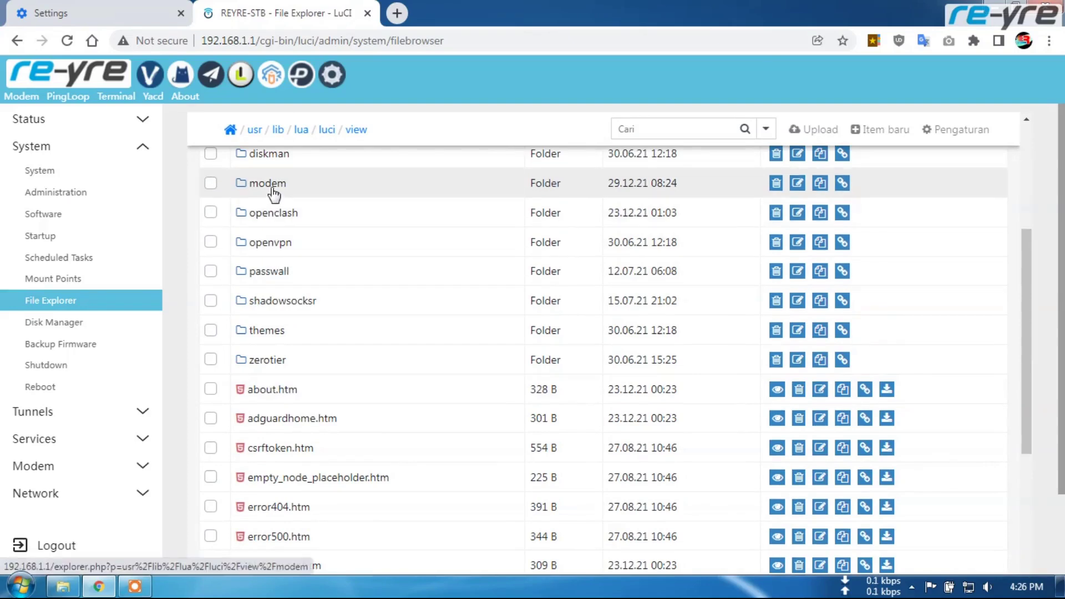
pyautogui.click(268, 184)
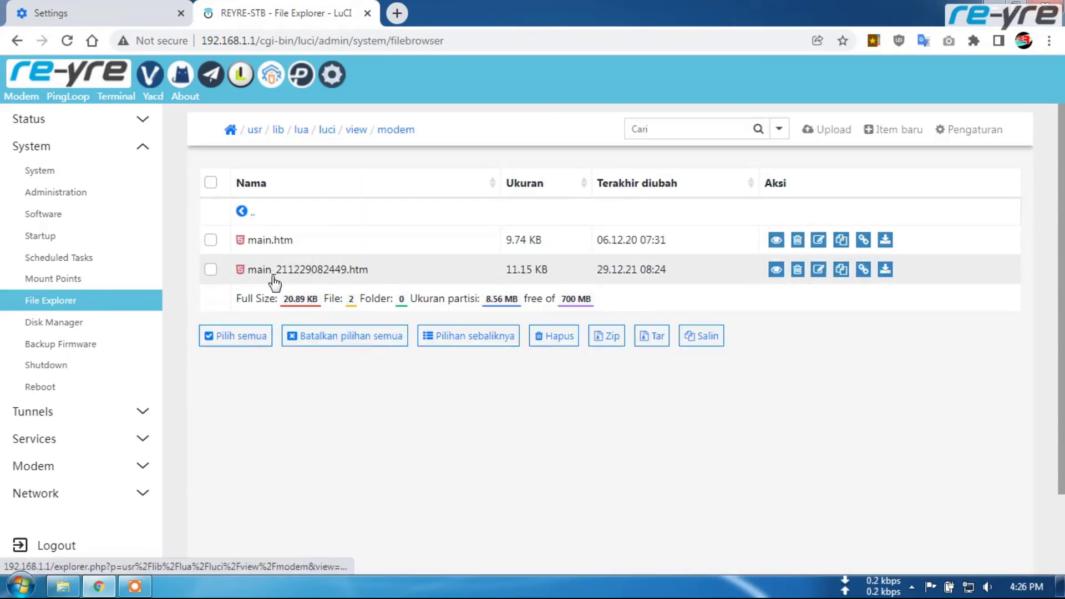
# Step: Delete the original main.htm from the router's /usr/lib/lua/luci/view/modem folder
pyautogui.click(212, 241)
pyautogui.click(796, 241)
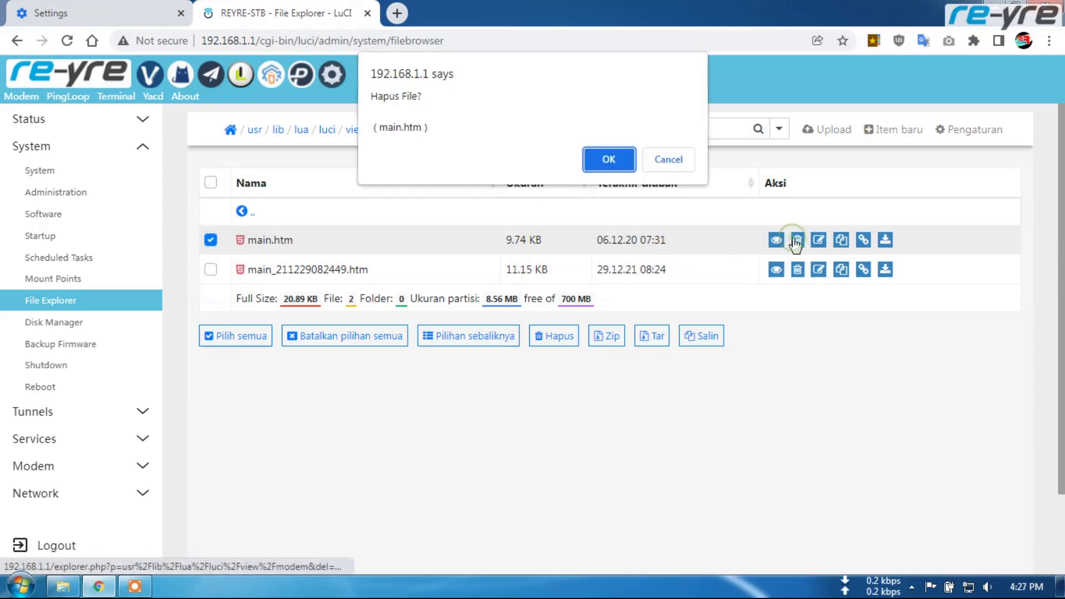
pyautogui.click(610, 160)
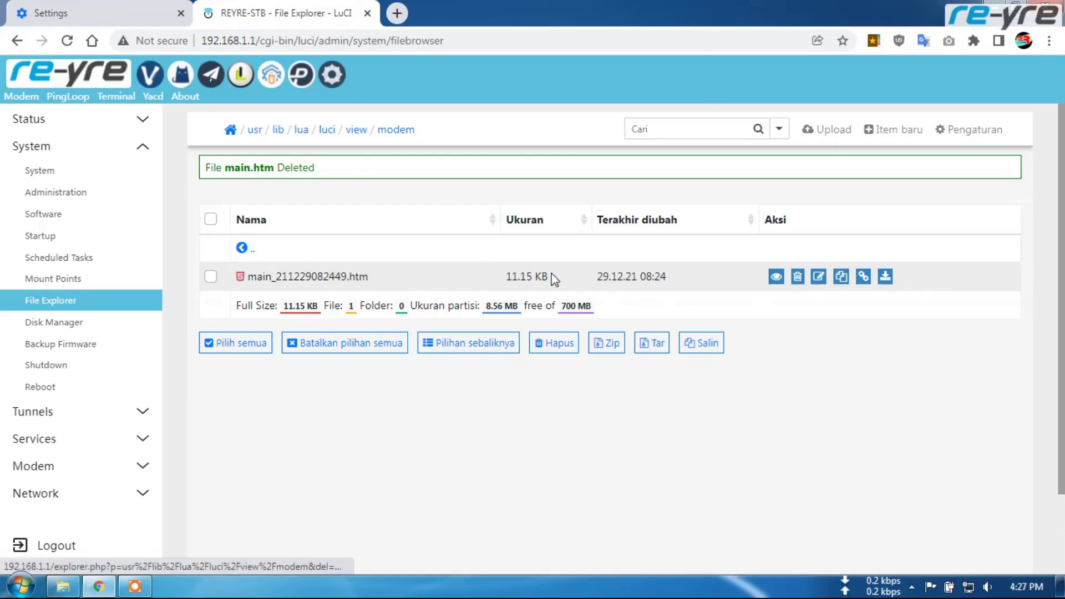
# Step: Rename main_211229082449.htm in the router's modem view folder to main.htm
pyautogui.click(818, 277)
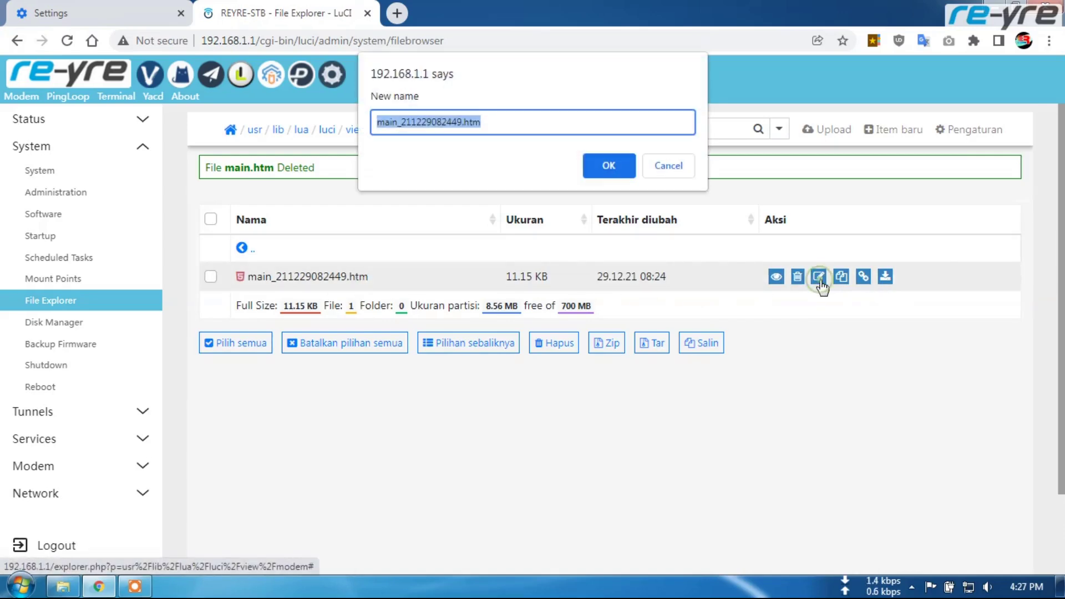
pyautogui.click(462, 122)
pyautogui.press('BackSpace')
pyautogui.press('BackSpace')
pyautogui.press('BackSpace')
pyautogui.press('BackSpace')
pyautogui.press('BackSpace')
pyautogui.press('BackSpace')
pyautogui.press('BackSpace')
pyautogui.press('BackSpace')
pyautogui.press('BackSpace')
pyautogui.press('BackSpace')
pyautogui.press('BackSpace')
pyautogui.press('BackSpace')
pyautogui.press('BackSpace')
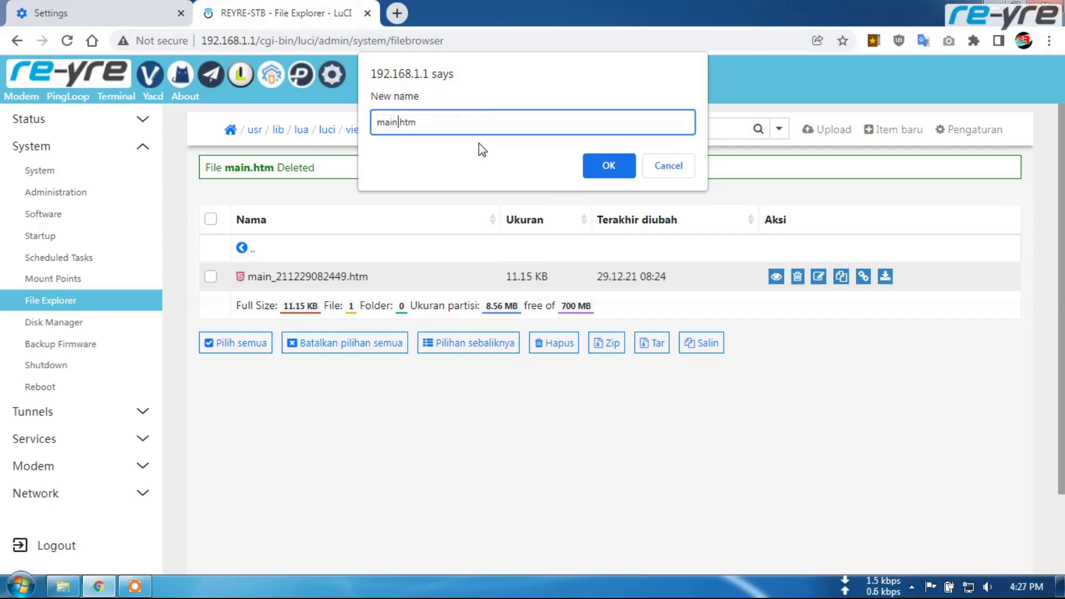
pyautogui.click(604, 173)
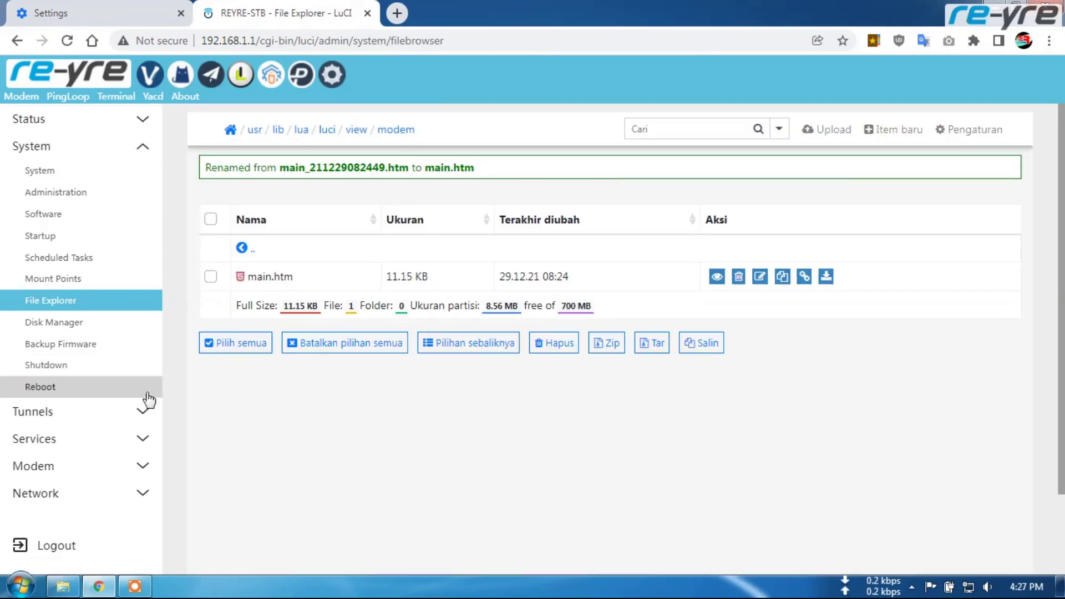
# Step: Examine the mobile network details on the Modem overview page, including the IPC, SL BAND and SL MODE fields
pyautogui.click(143, 466)
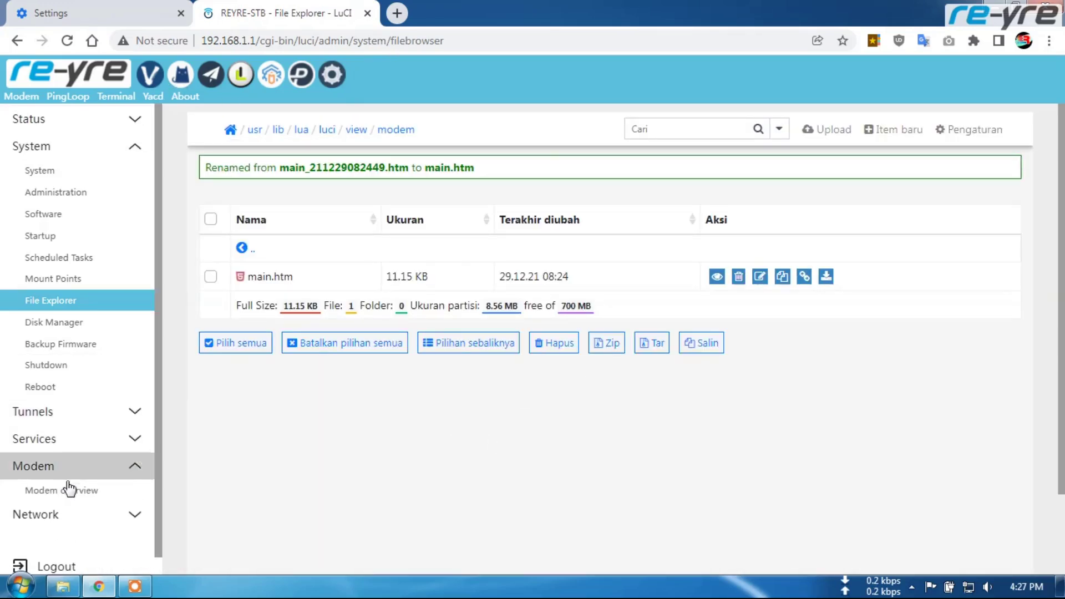
pyautogui.click(66, 489)
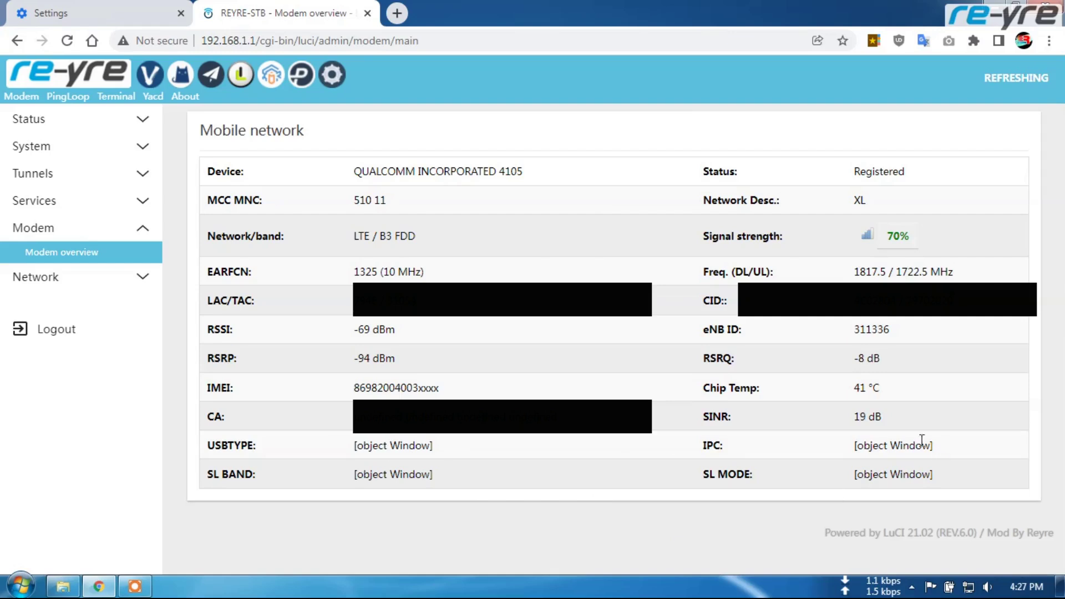
pyautogui.moveTo(855, 445); pyautogui.dragTo(922, 488)
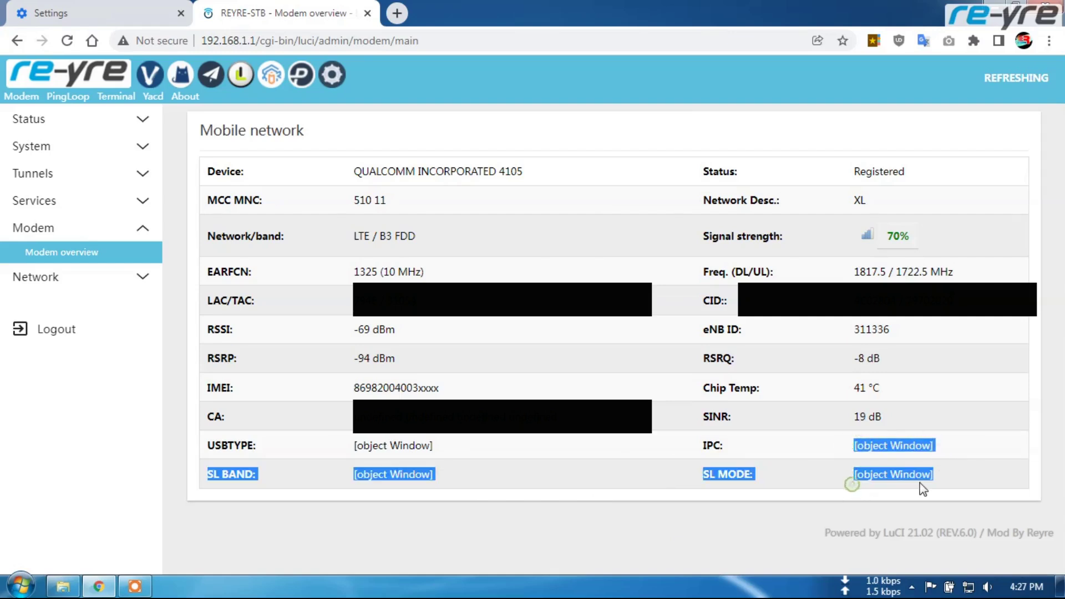
pyautogui.click(894, 441)
pyautogui.click(560, 524)
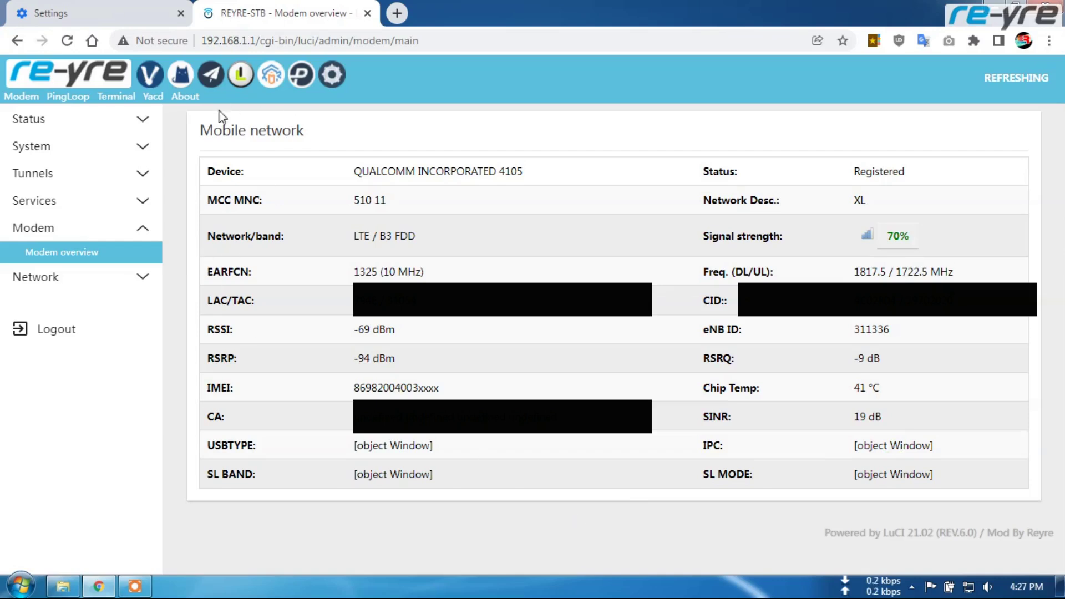
# Step: Delete the original modeminfo file from the router's /usr/bin folder using File Explorer
pyautogui.click(145, 148)
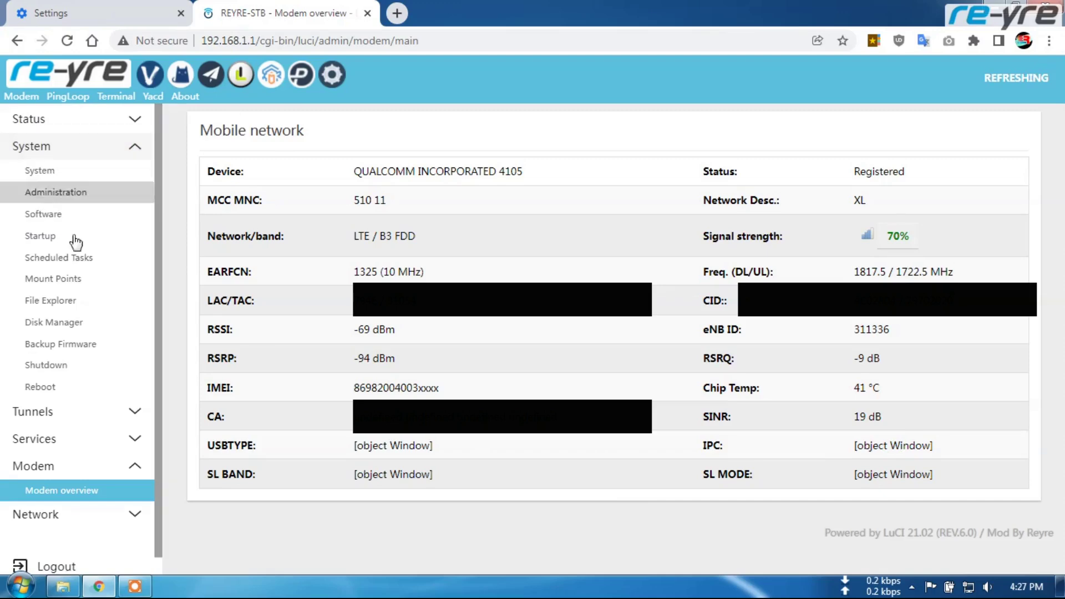
pyautogui.click(62, 301)
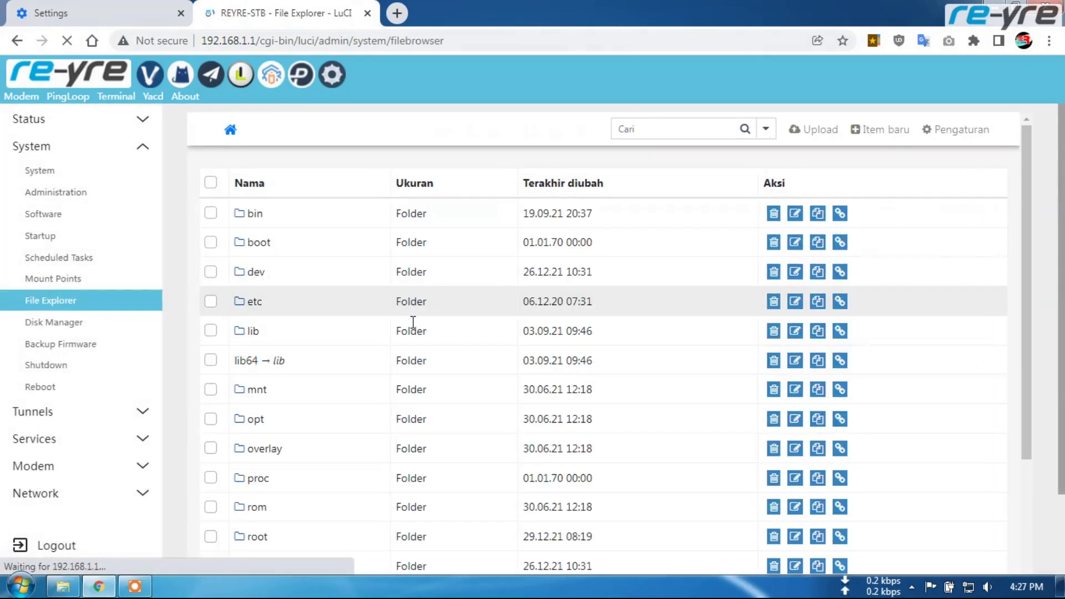
pyautogui.scroll(-4, 310, 377)
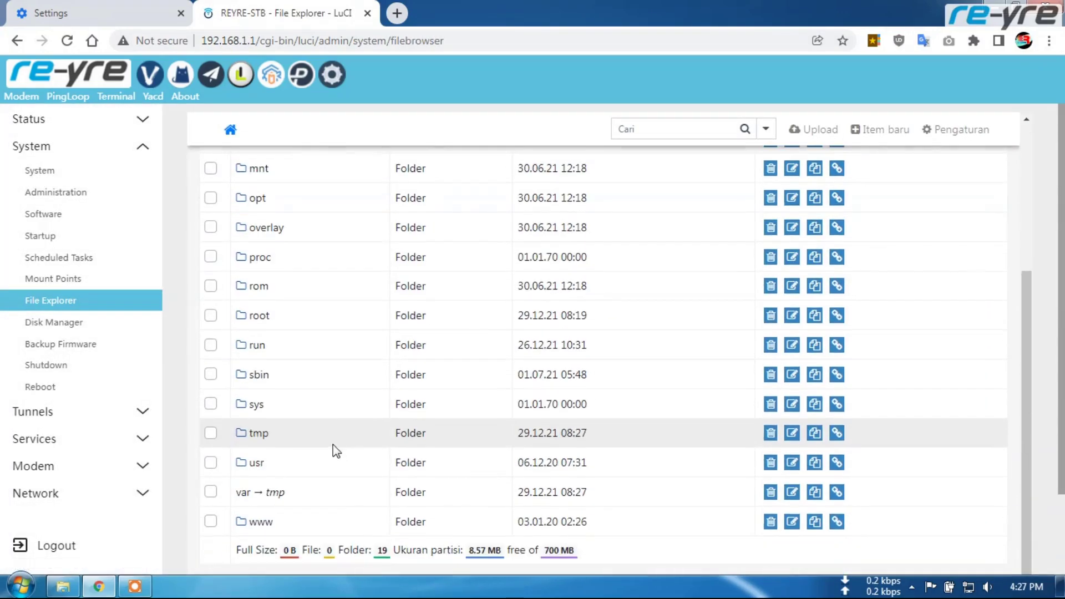
pyautogui.click(257, 462)
pyautogui.click(255, 240)
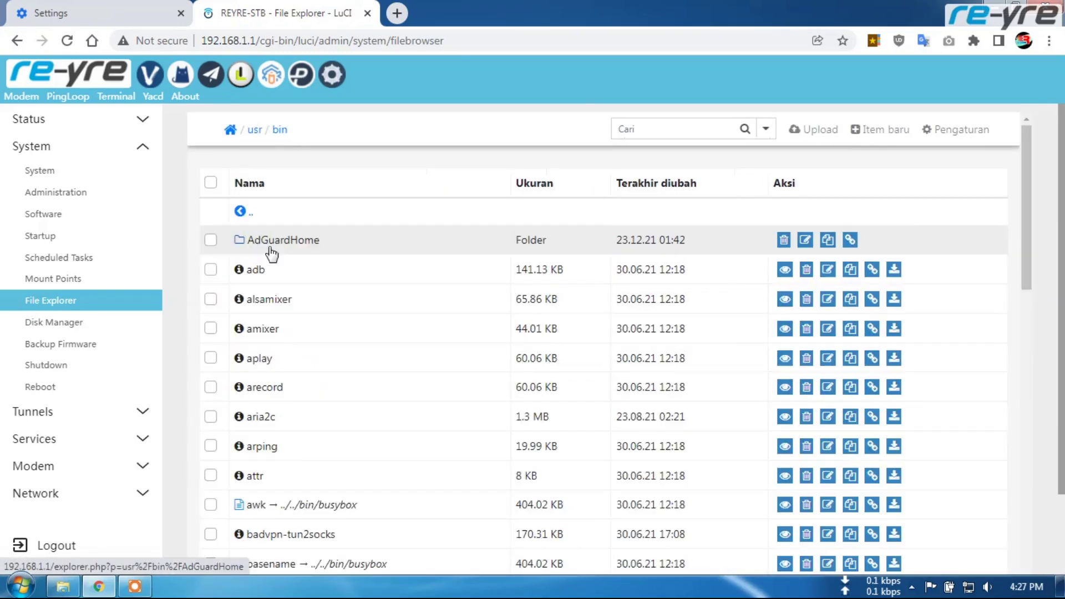
pyautogui.moveTo(1027, 141); pyautogui.dragTo(1051, 339)
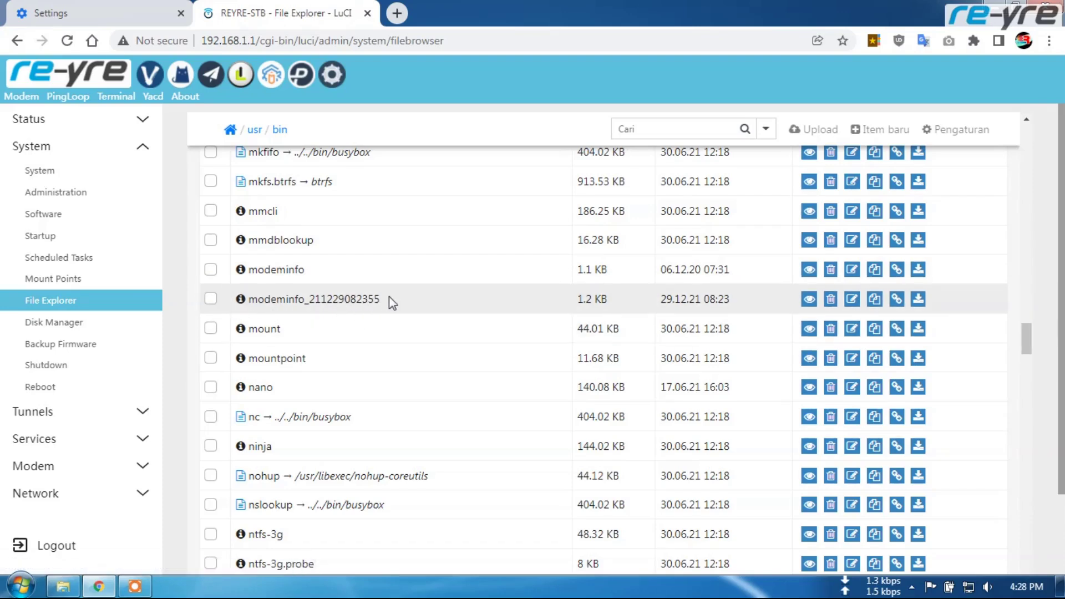
pyautogui.click(211, 270)
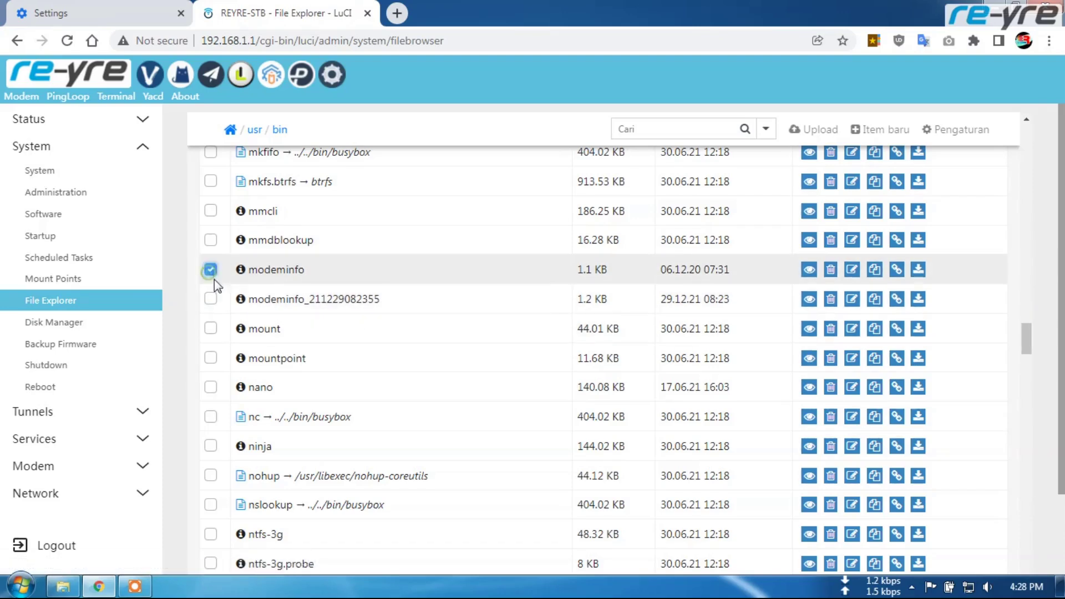
pyautogui.click(831, 270)
pyautogui.click(608, 165)
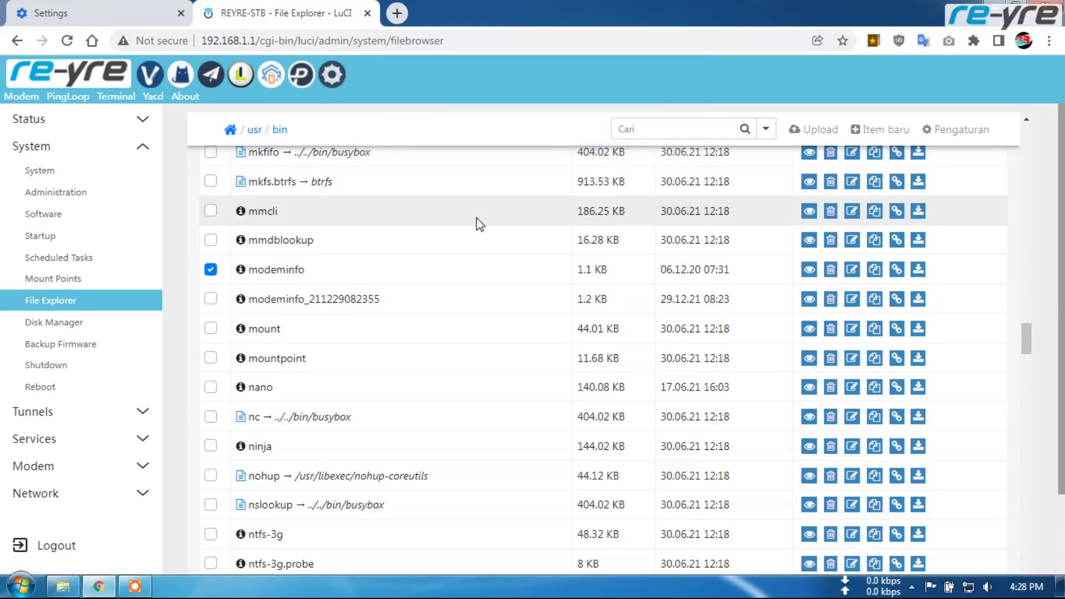
pyautogui.scroll(-3, 385, 355)
pyautogui.moveTo(1029, 145); pyautogui.dragTo(1048, 342)
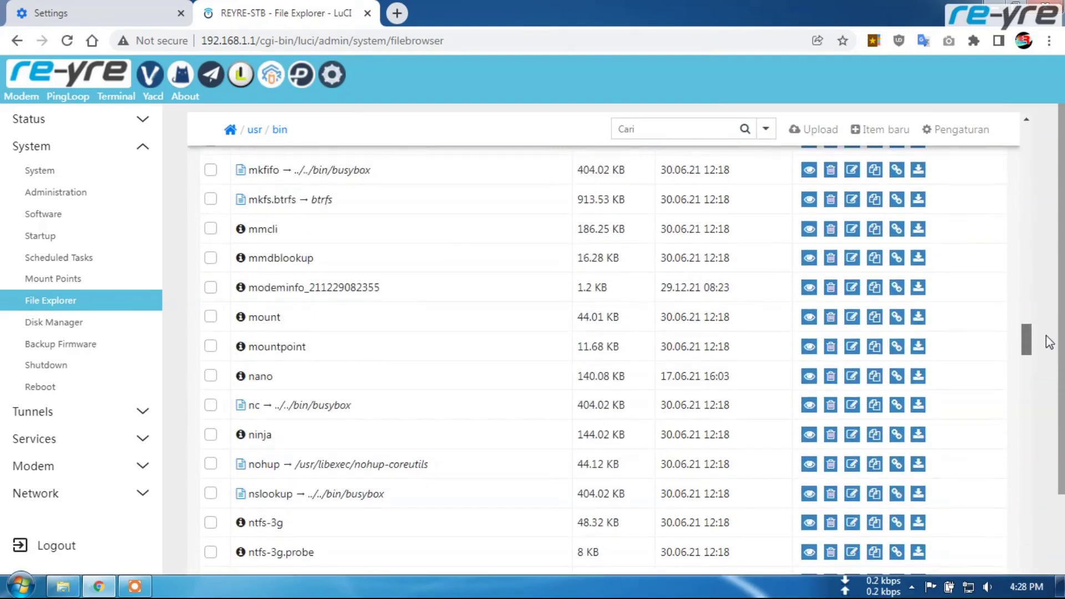
pyautogui.click(376, 280)
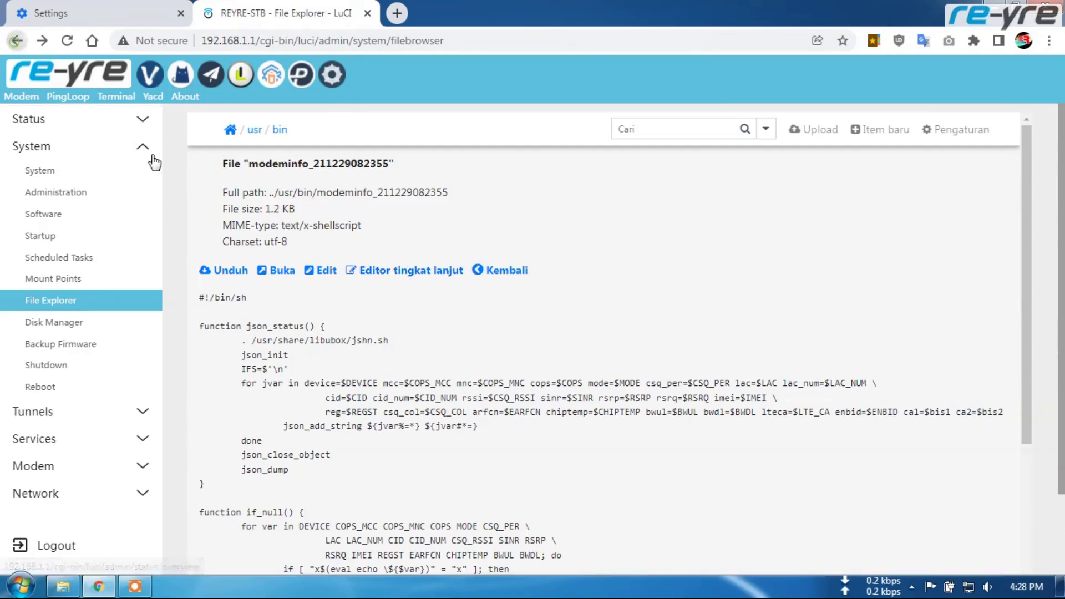
pyautogui.click(17, 40)
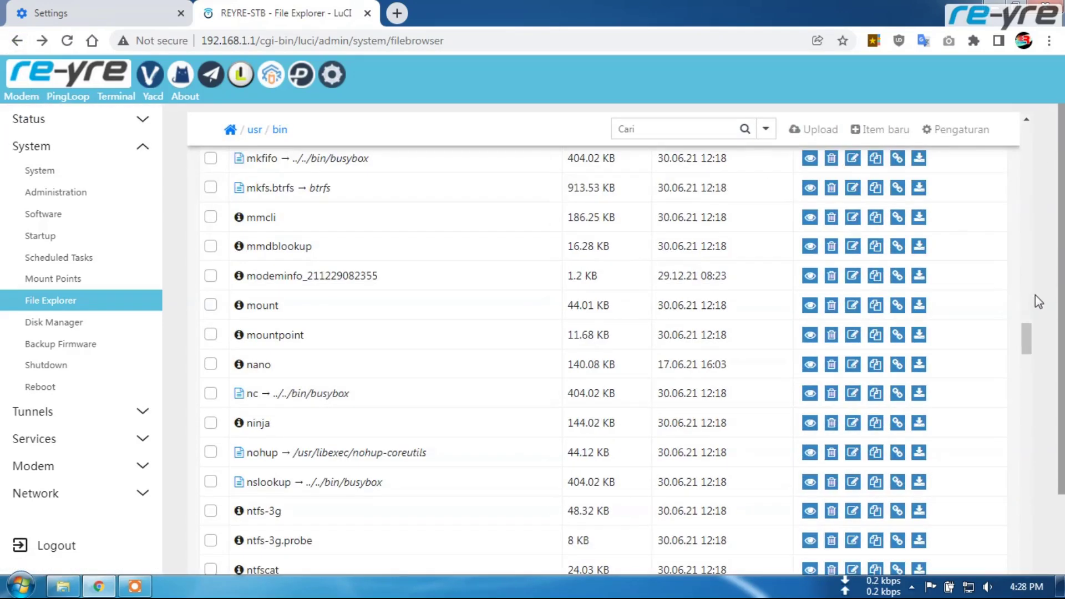
pyautogui.moveTo(1026, 341); pyautogui.dragTo(1063, 333)
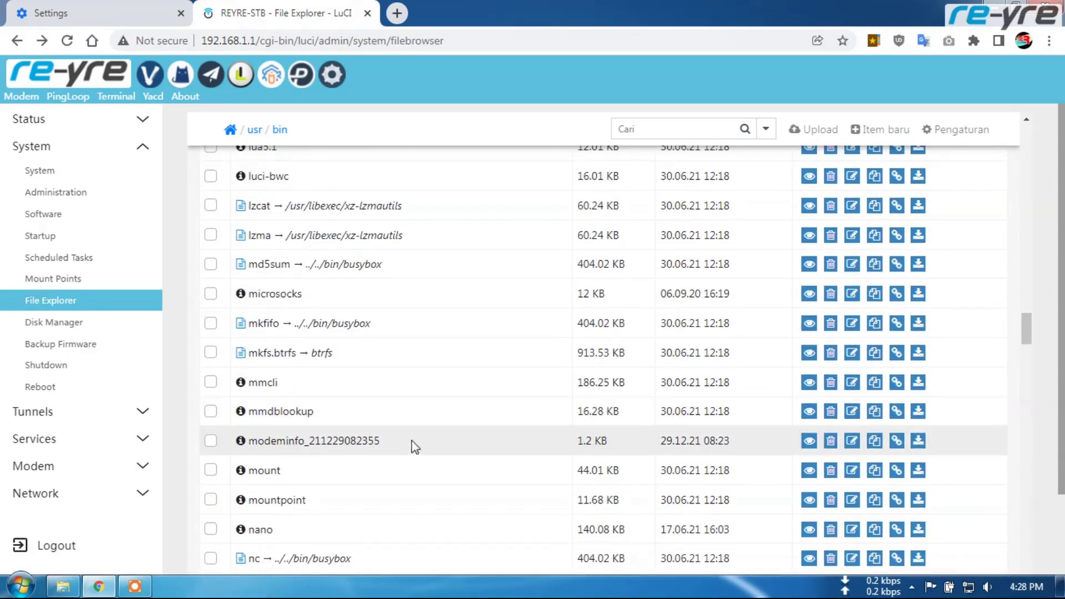
pyautogui.click(853, 441)
pyautogui.click(494, 121)
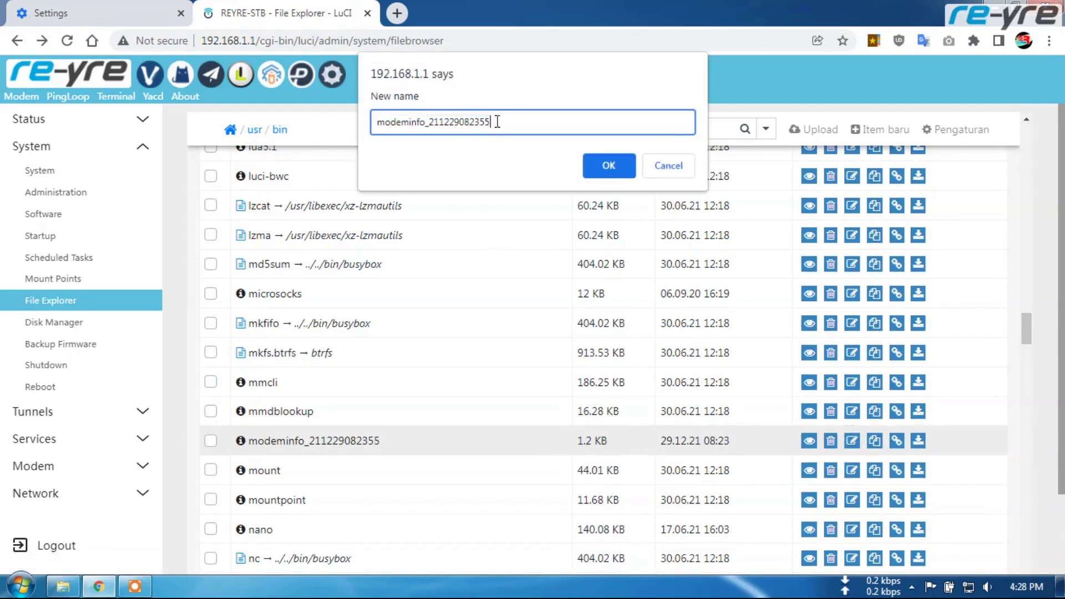
pyautogui.moveTo(427, 122); pyautogui.dragTo(521, 132)
pyautogui.press('BackSpace')
pyautogui.click(609, 164)
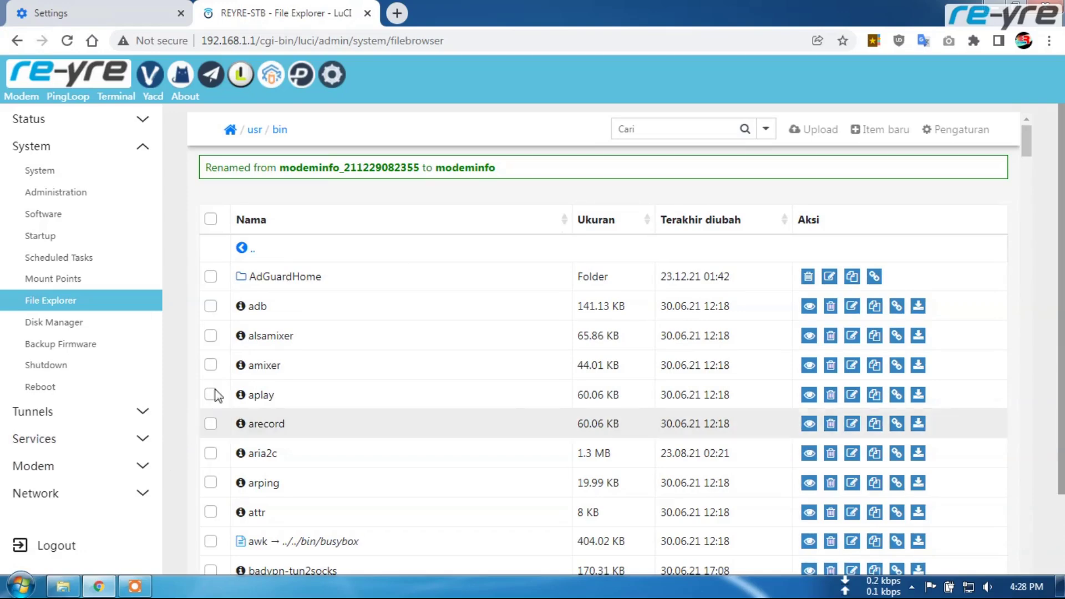
# Step: Delete the original modeminfo file from the router's /usr/share/modeminfo/scripts folder
pyautogui.click(255, 131)
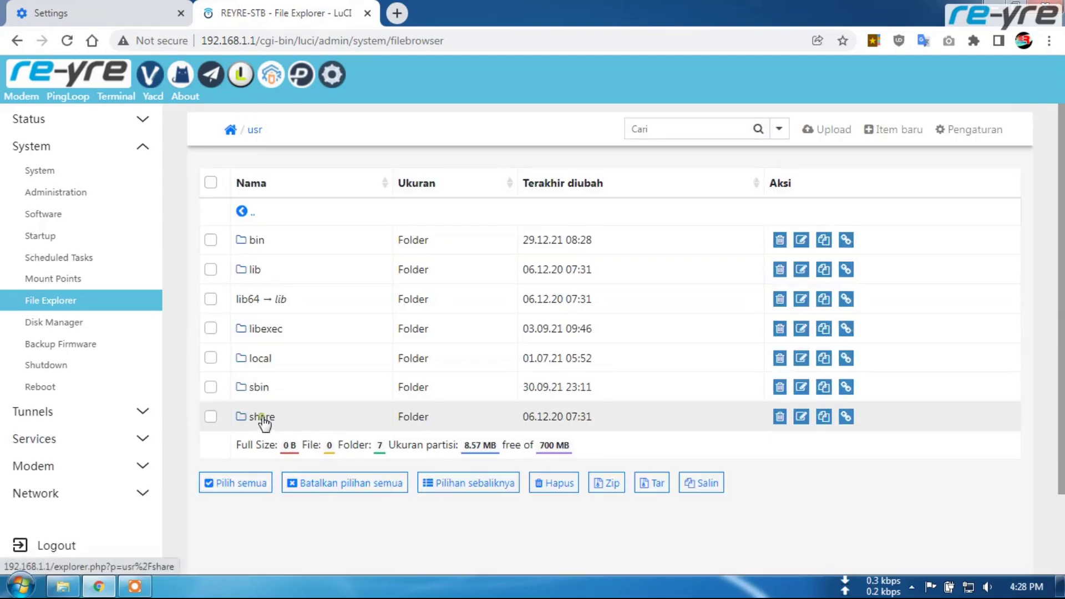
pyautogui.click(262, 417)
pyautogui.scroll(-3, 304, 420)
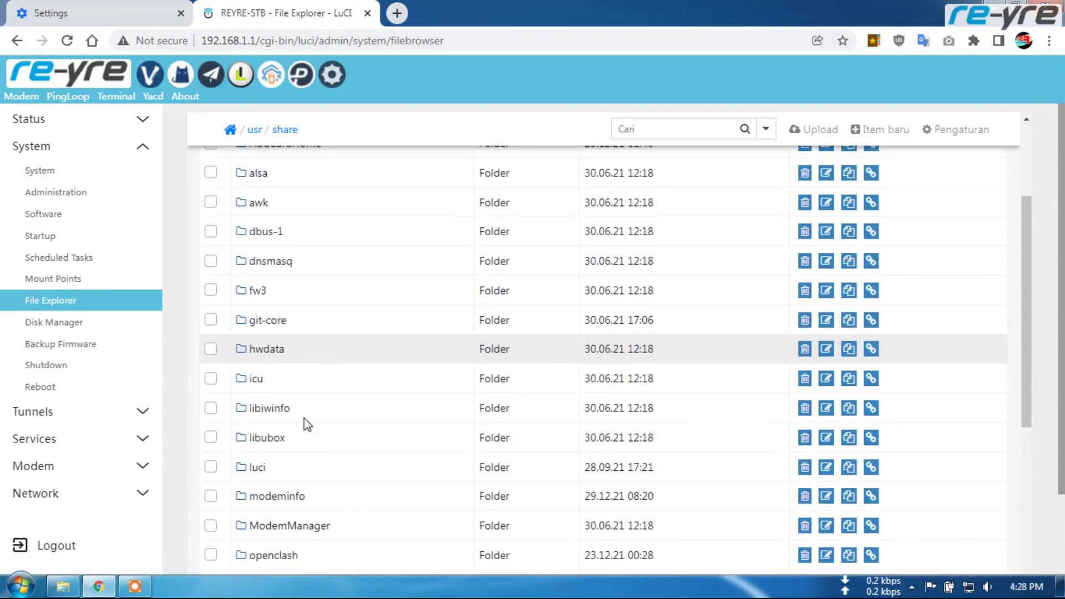
pyautogui.click(279, 499)
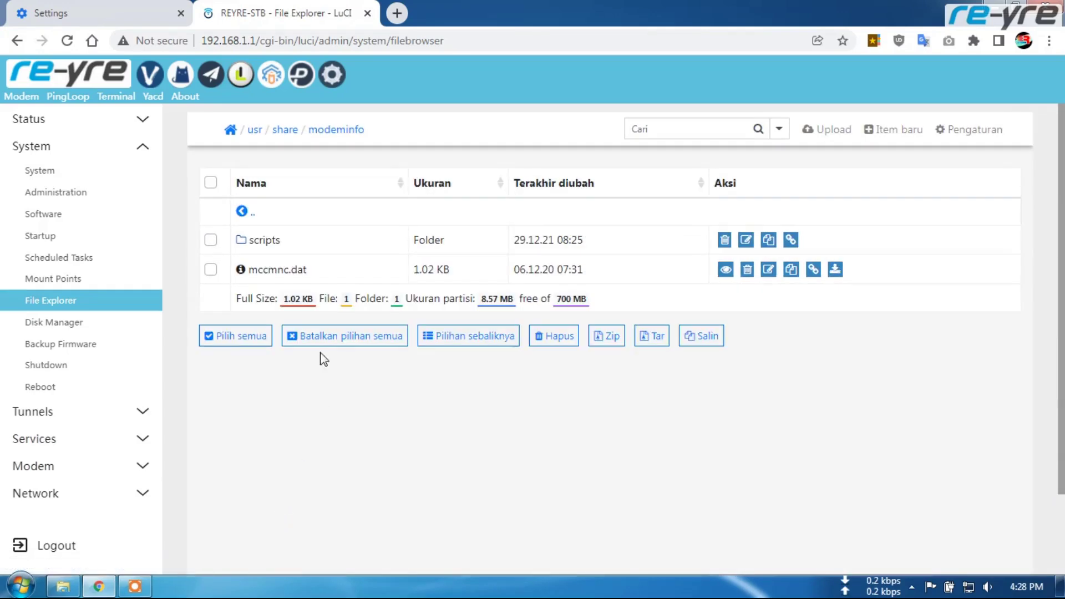
pyautogui.click(260, 241)
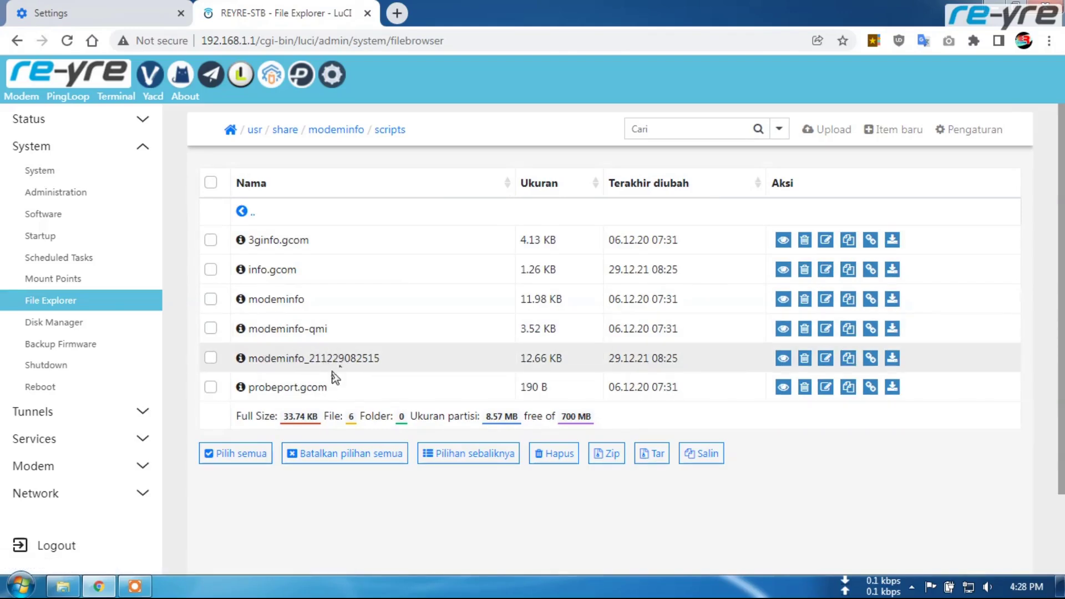
pyautogui.click(211, 300)
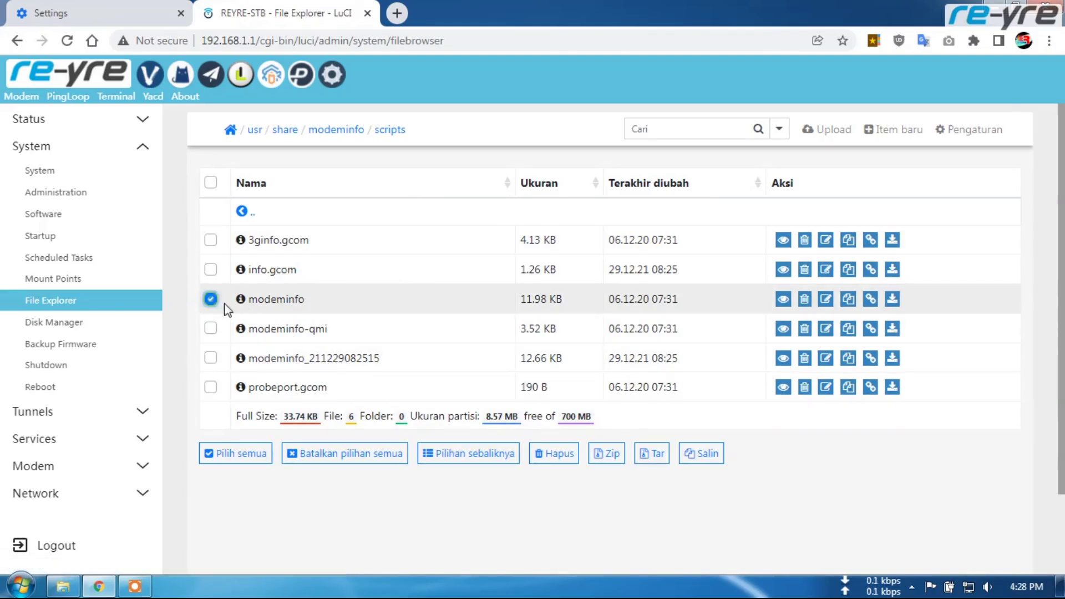
pyautogui.click(804, 299)
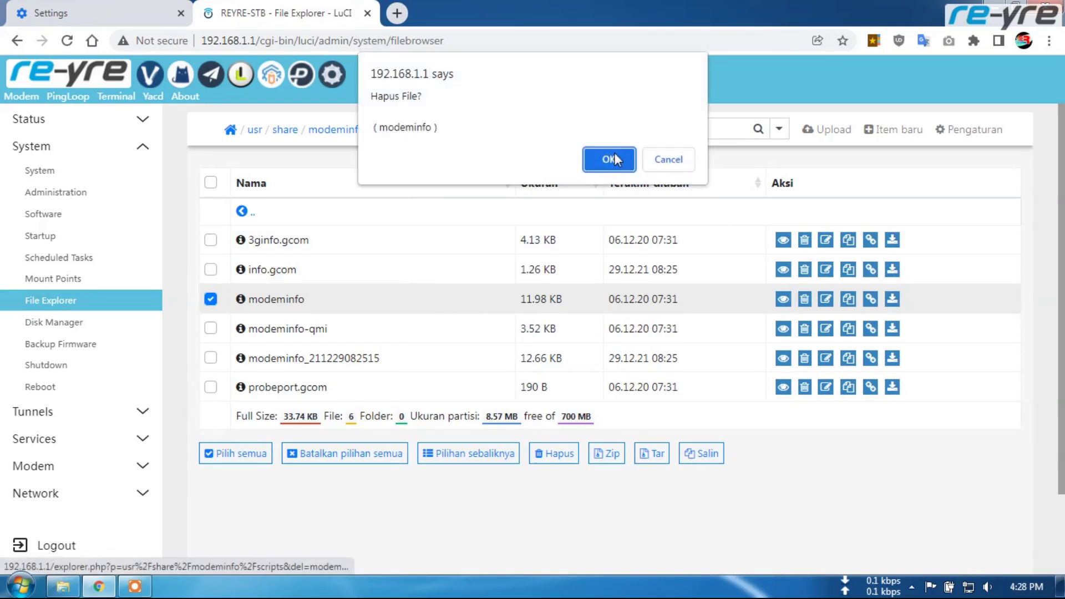
pyautogui.click(609, 157)
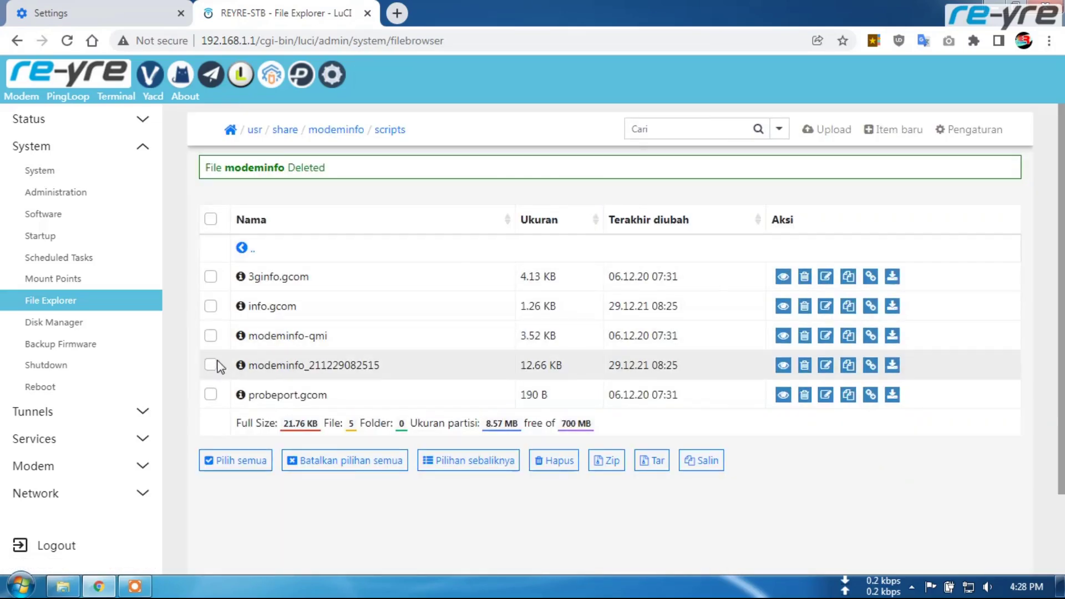
pyautogui.click(825, 364)
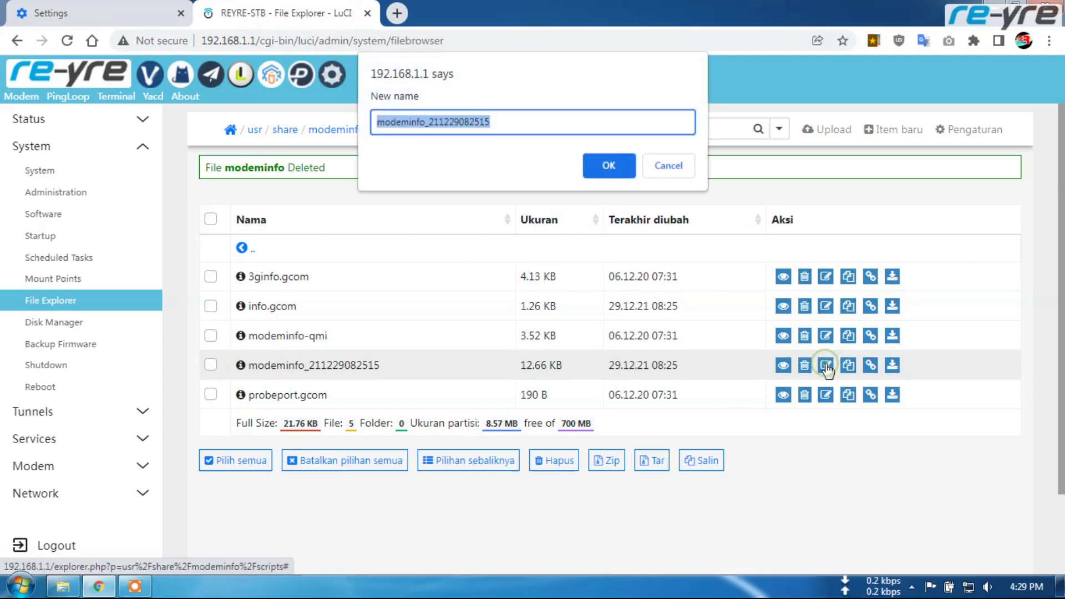
pyautogui.click(444, 122)
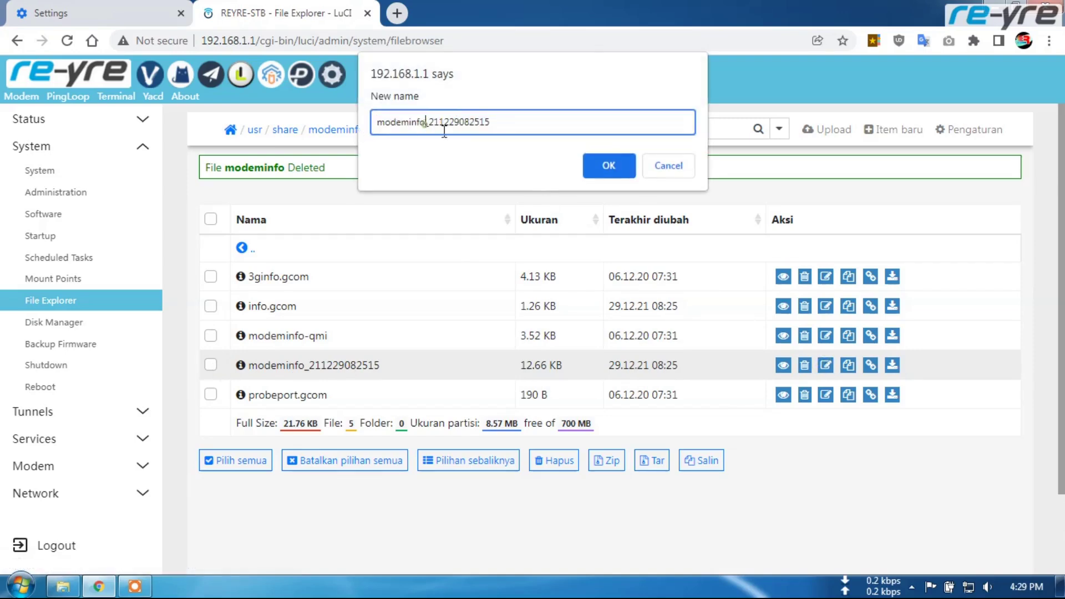
pyautogui.moveTo(425, 125); pyautogui.dragTo(533, 130)
pyautogui.press('BackSpace')
pyautogui.click(595, 166)
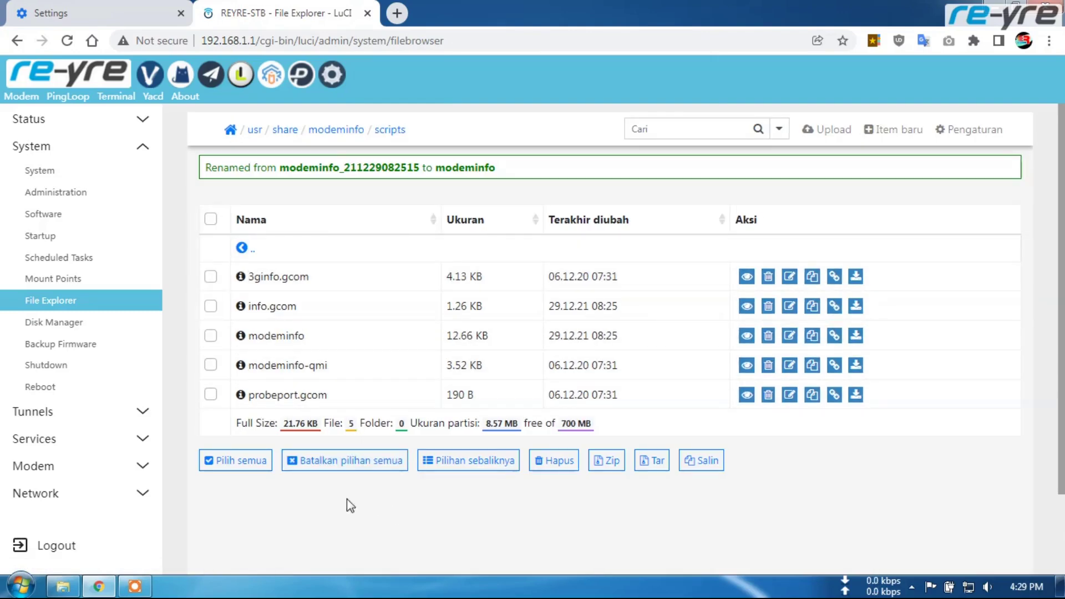
# Step: Check the mobile network data on the Modem overview page after replacing the modeminfo files
pyautogui.click(118, 466)
pyautogui.click(50, 493)
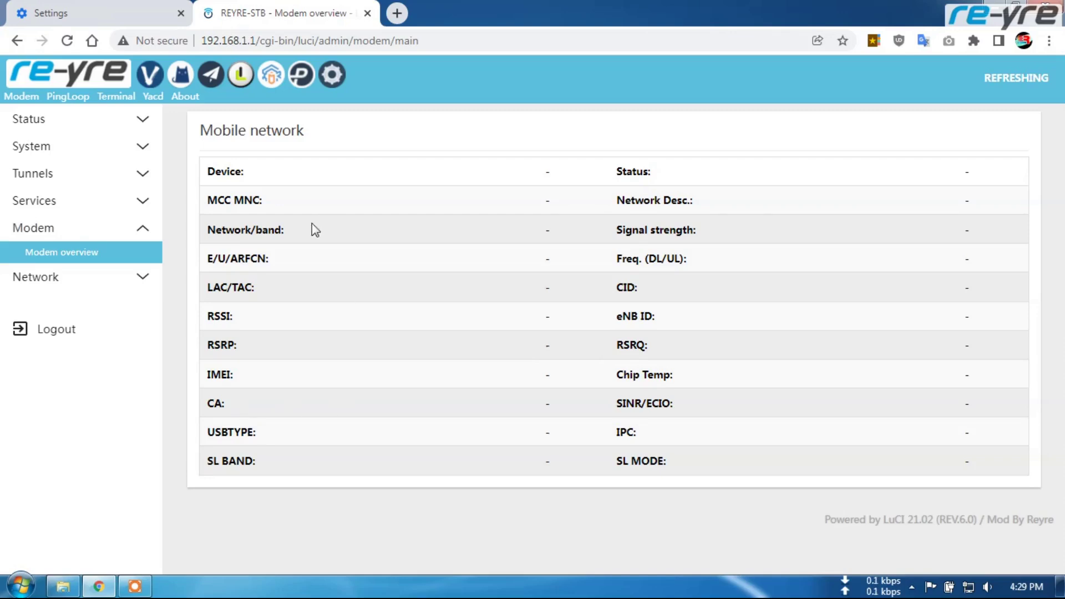
pyautogui.click(147, 114)
# Step: In the router's Terminal, change to /usr/bin and make the modeminfo file executable with chmod +x modeminfo
pyautogui.click(116, 97)
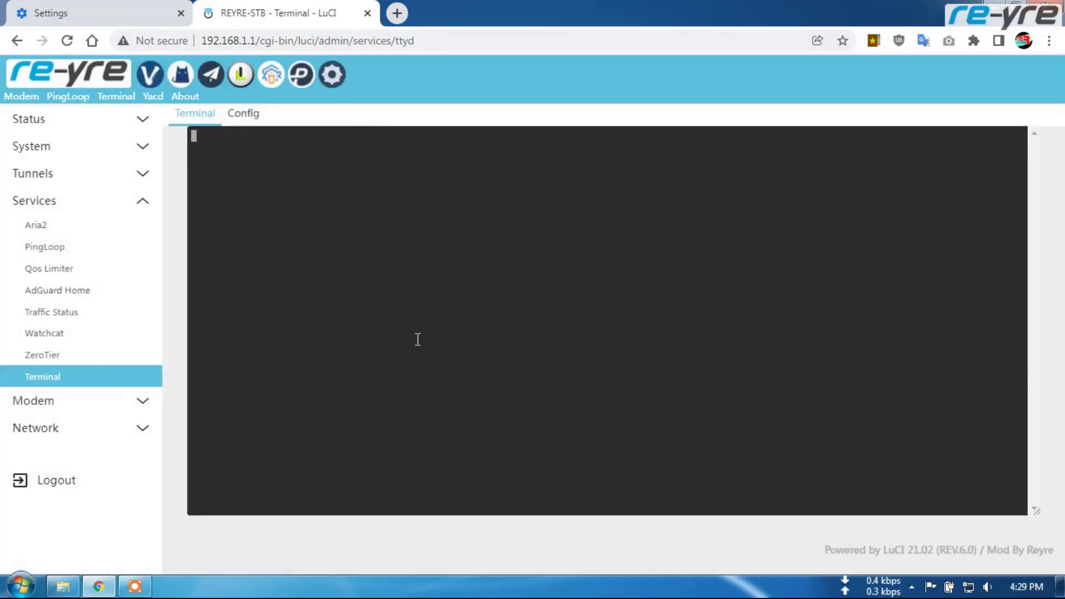
pyautogui.write('cd')
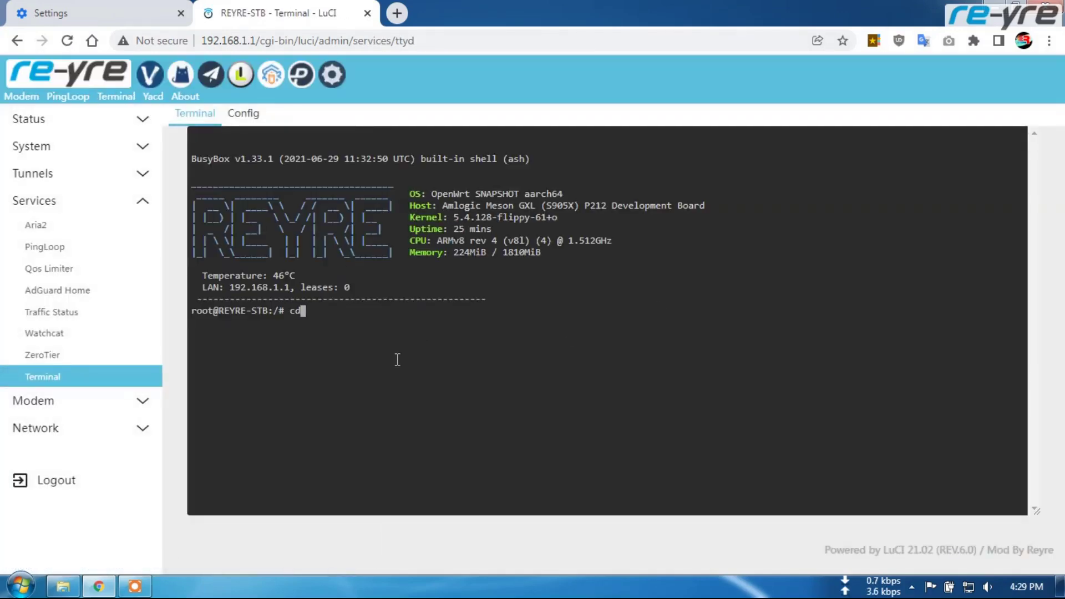
pyautogui.write(' /usr/')
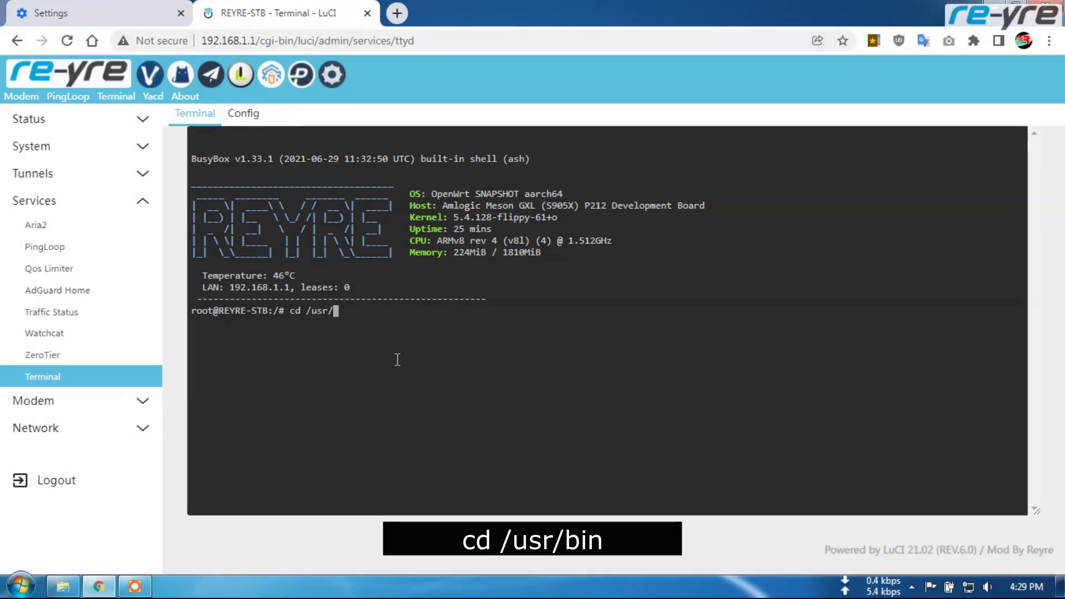
pyautogui.write('bin')
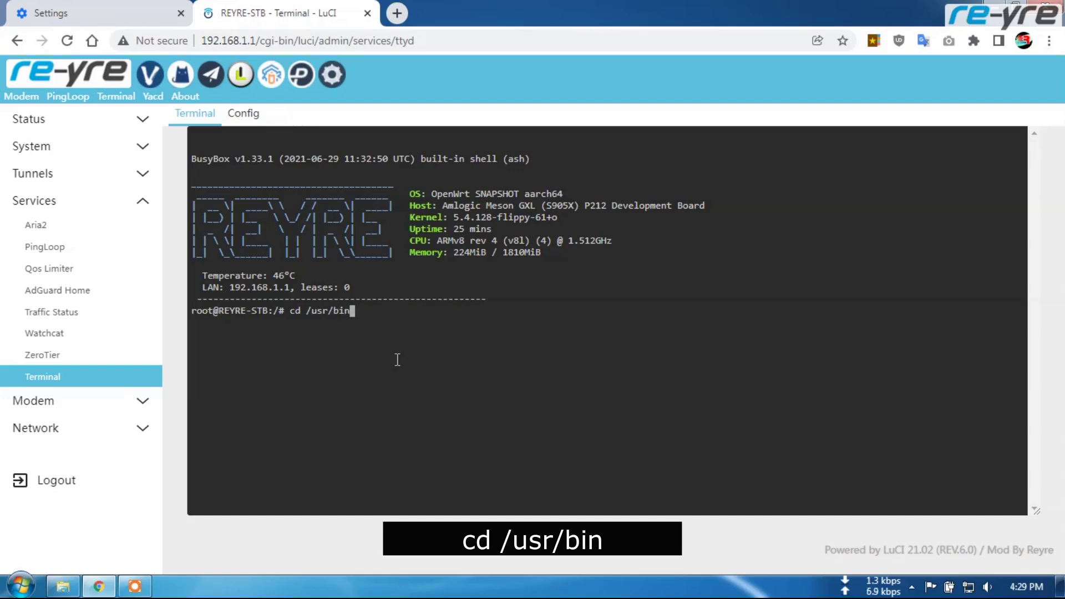
pyautogui.press('Return')
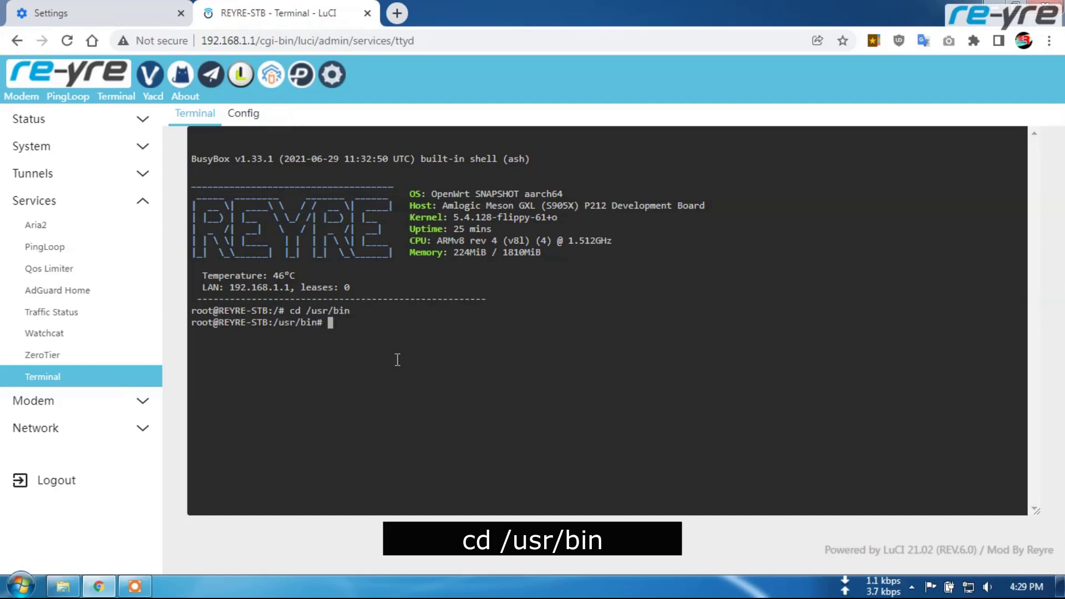
pyautogui.write('chmod')
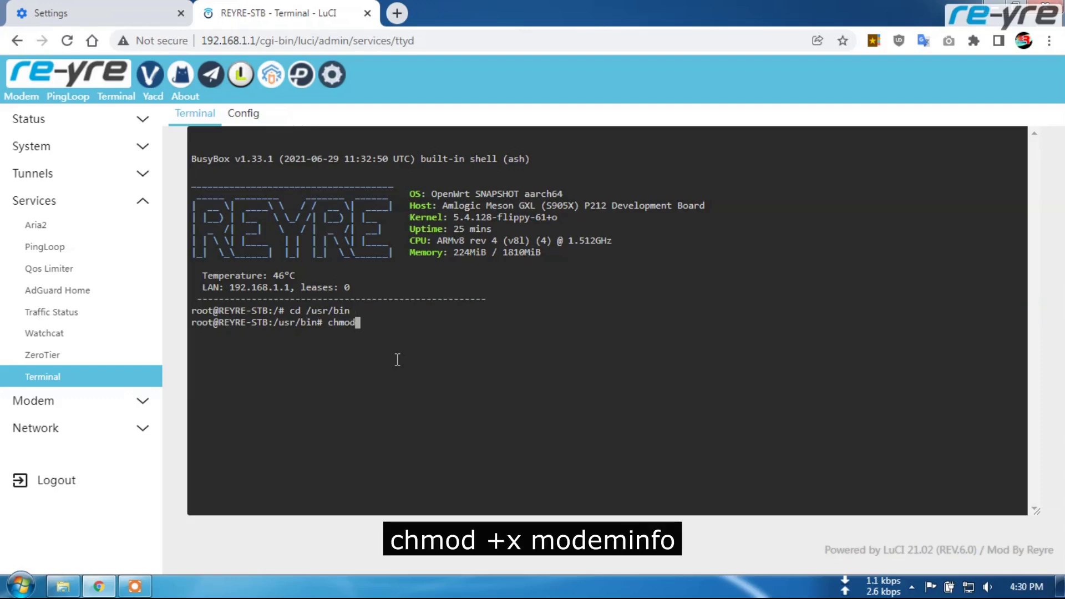
pyautogui.write(' +x modeminfo')
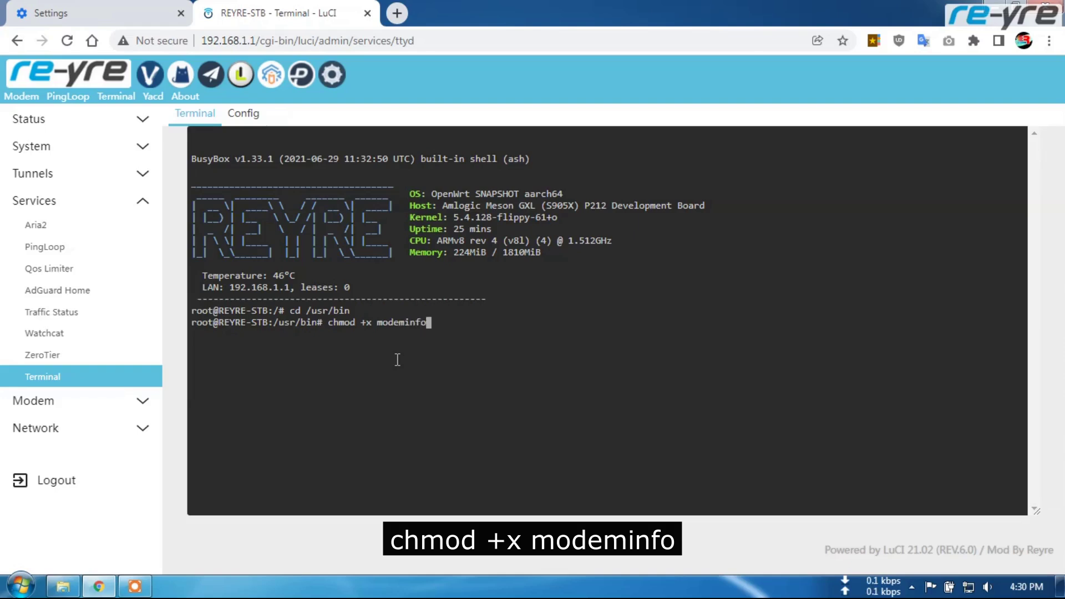
pyautogui.press('Return')
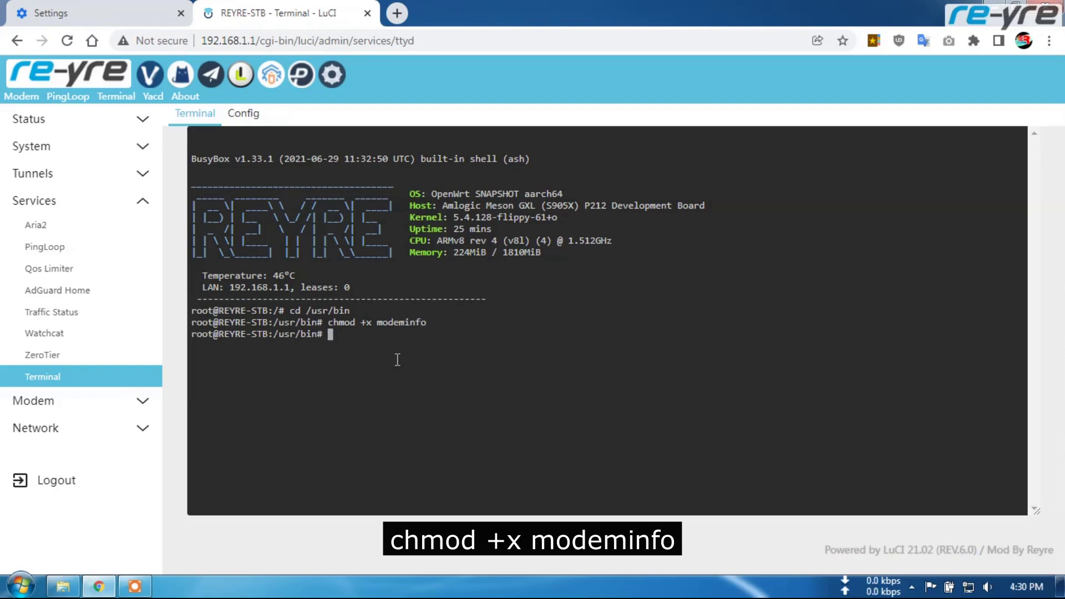
# Step: Open the router interface in a new tab and examine the modem data, including USBTYPE, IPC, SL BAND and SL MODE
pyautogui.rightClick(92, 73)
pyautogui.click(147, 81)
pyautogui.click(466, 13)
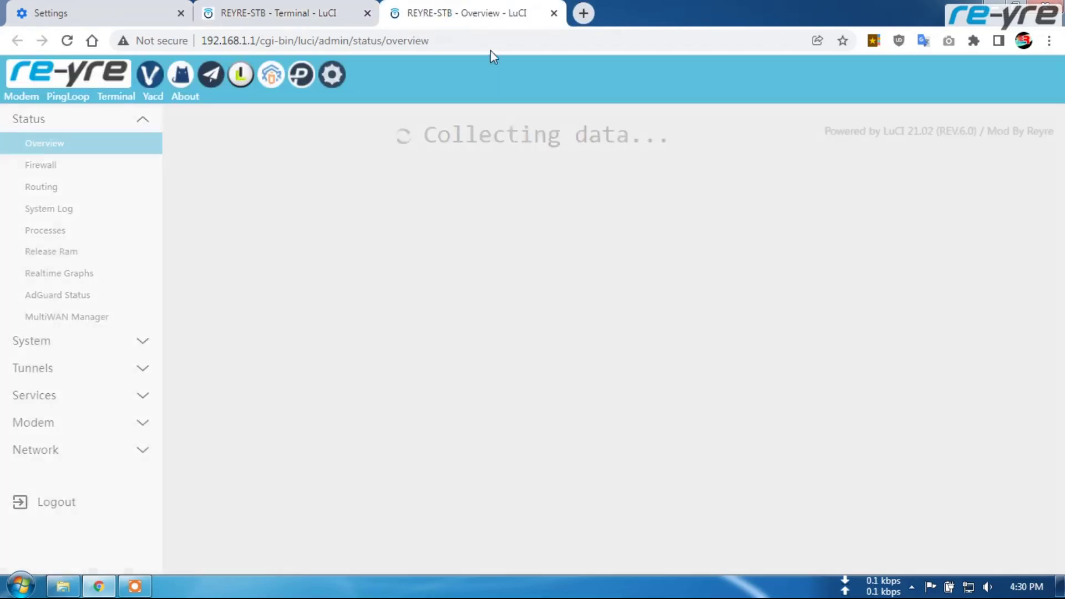
pyautogui.click(147, 421)
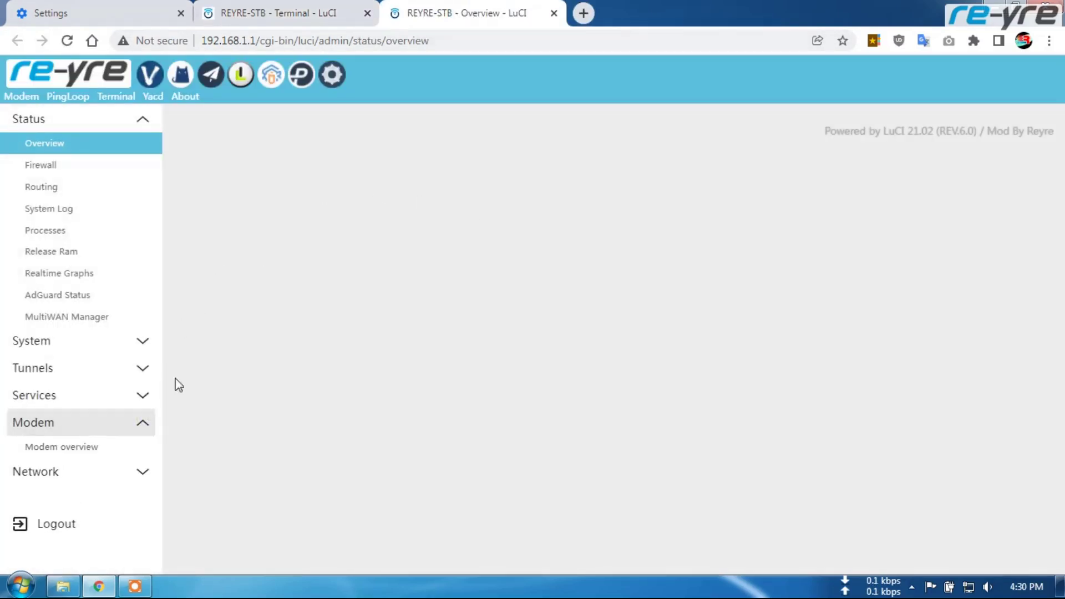
pyautogui.click(80, 447)
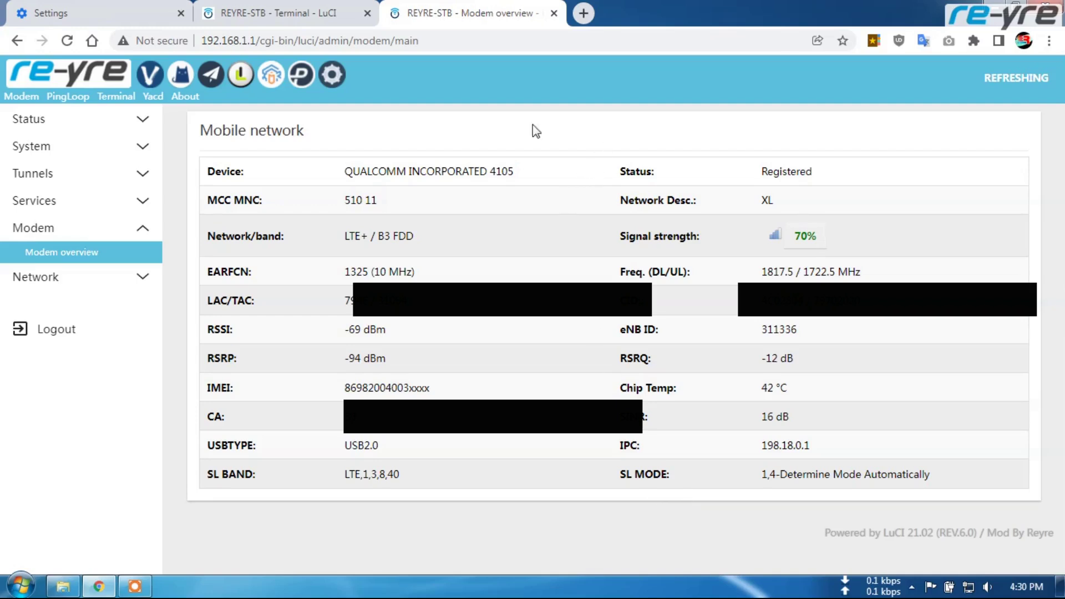
# Step: Open the router's File Explorer from the Modem overview page
pyautogui.click(142, 147)
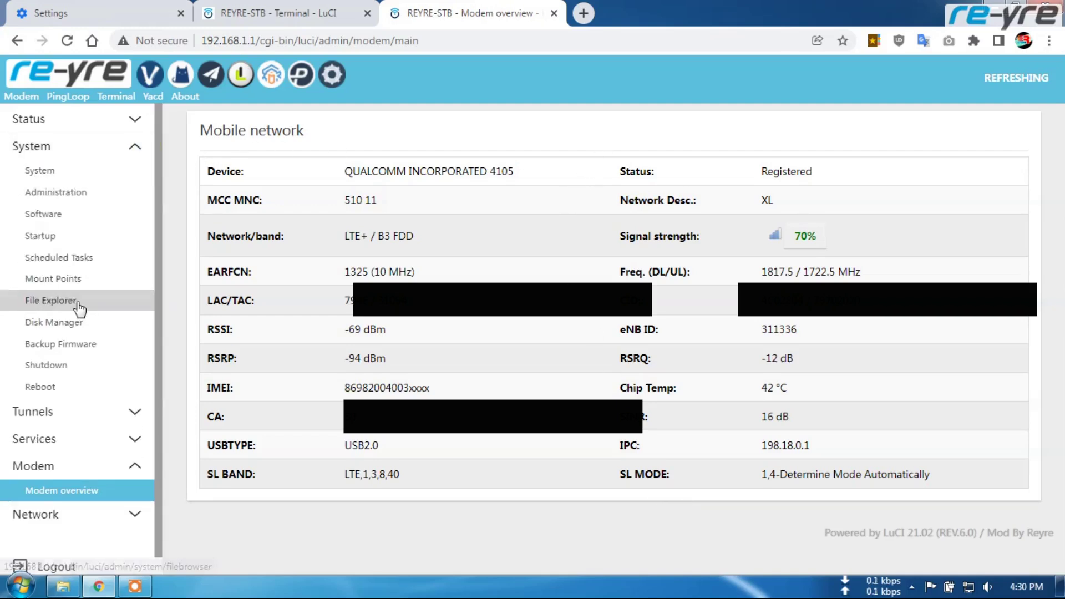